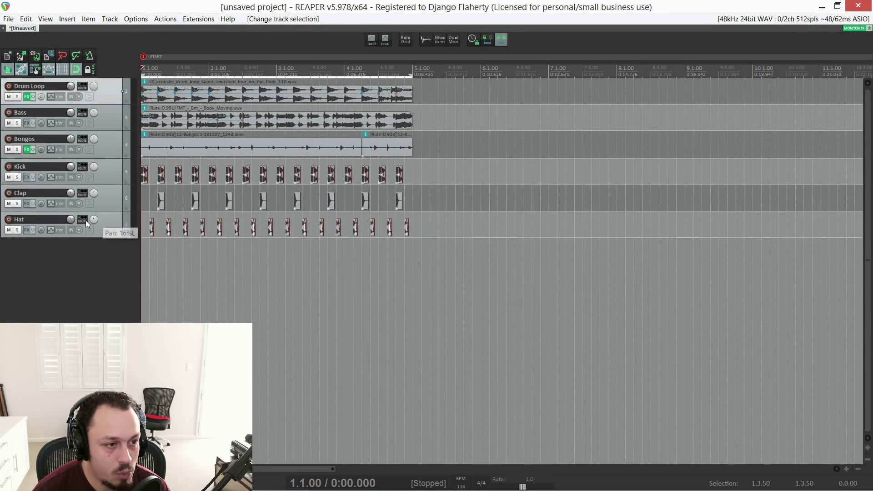
double_click(51, 274)
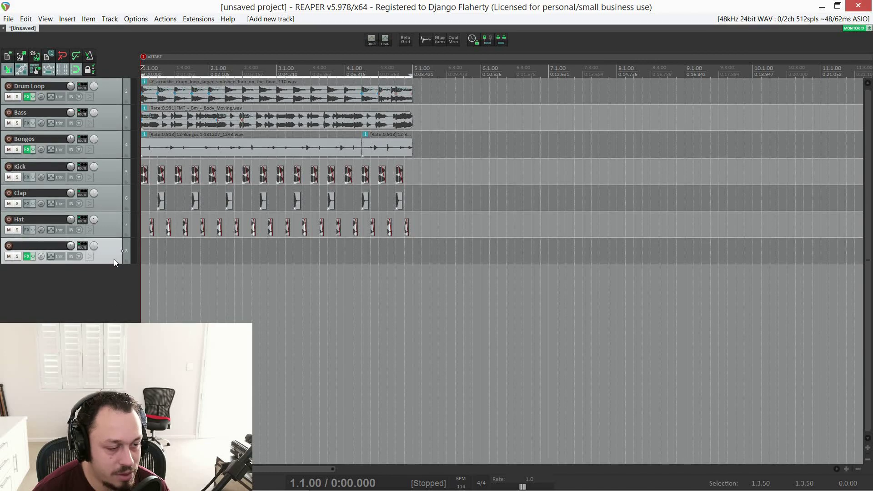
left_click(28, 257)
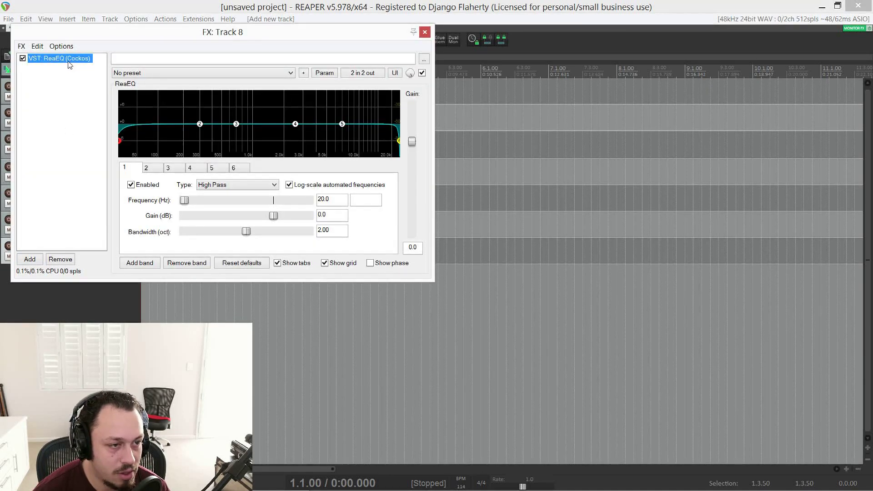
right_click(66, 85)
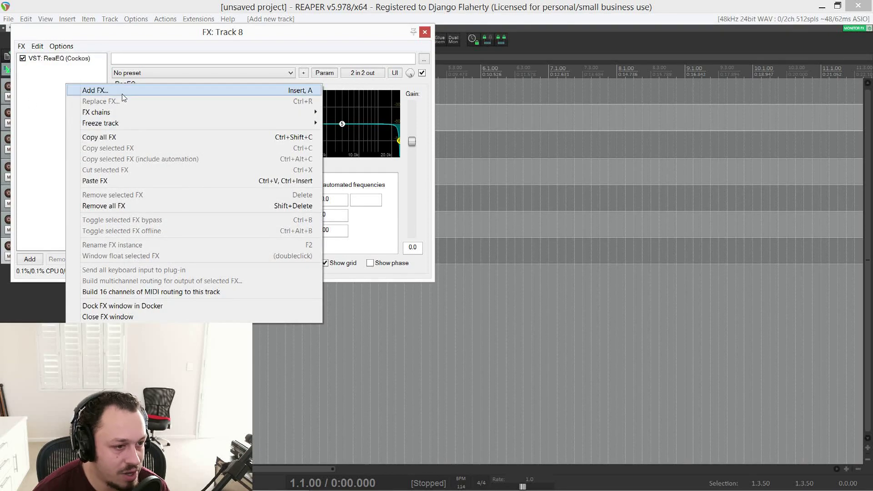
mouse_move(122, 115)
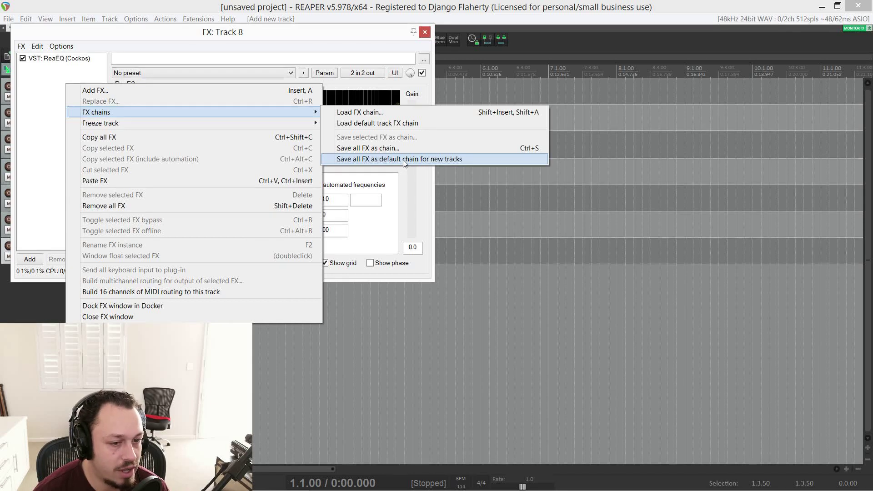
left_click(40, 67)
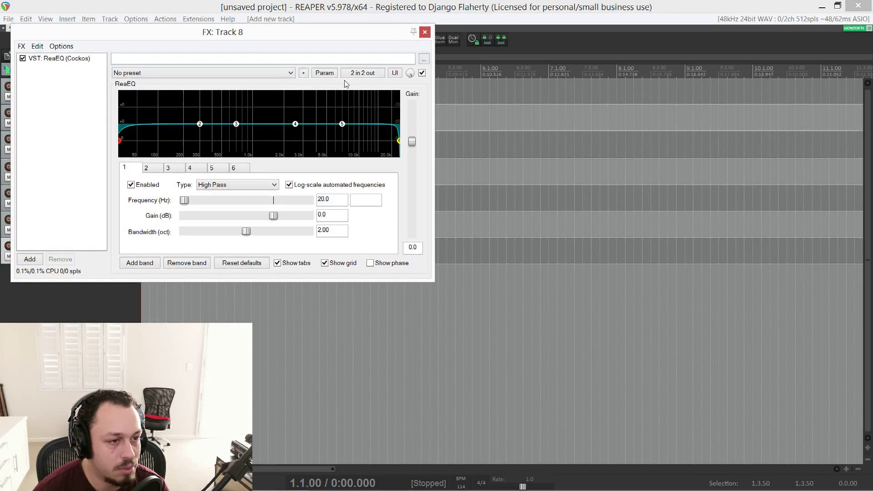
- Close the FX window, move the first Bongos clip onto track 8, then solo and audition it
left_click(425, 32)
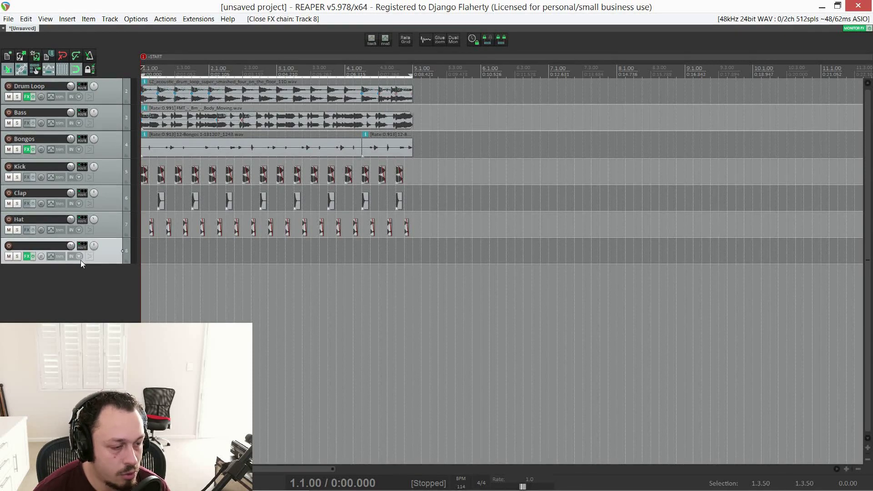
left_click_drag(174, 151, 124, 249)
left_click(115, 247)
key("F6")
key("space")
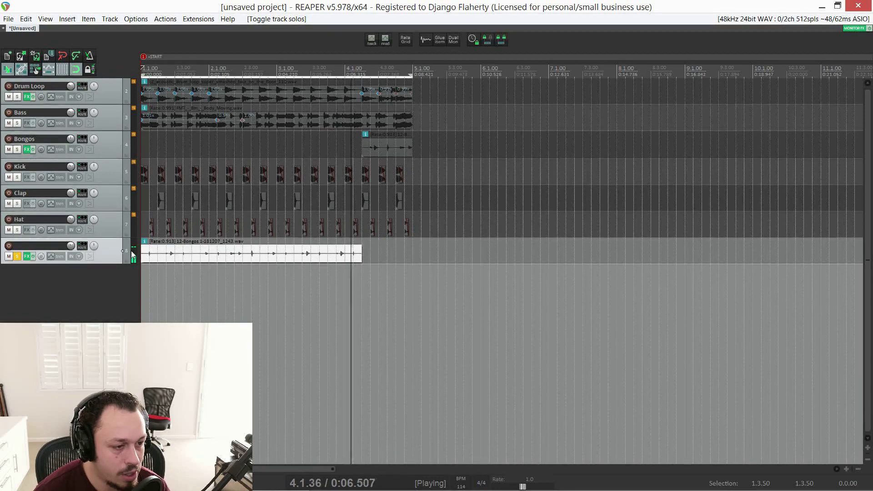
key("space")
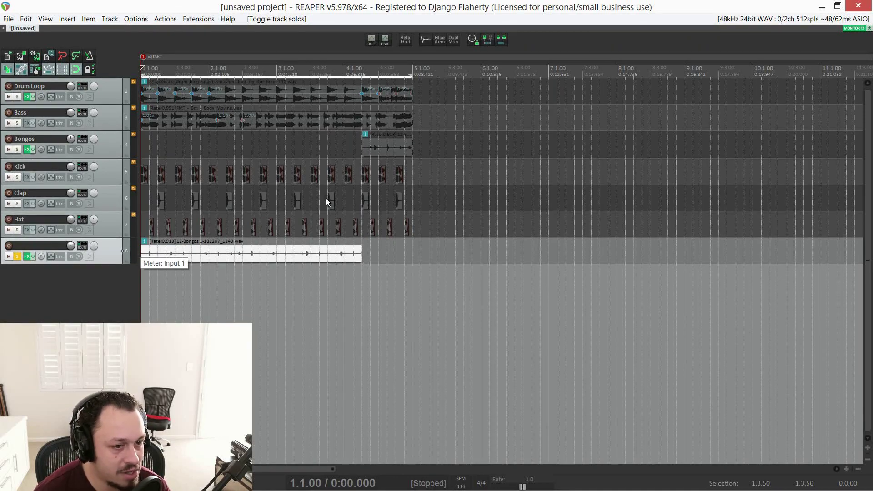
- Add AIR Reverb from the Space folder to track 8's effects chain
left_click(27, 256)
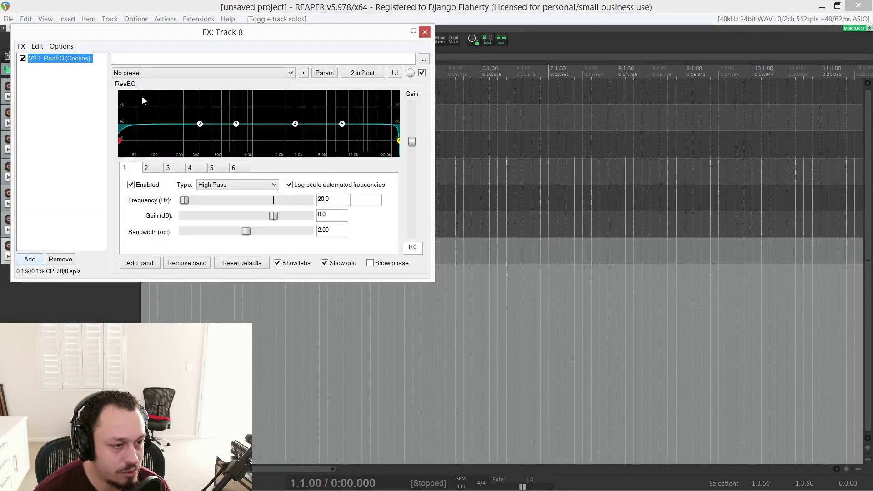
double_click(78, 108)
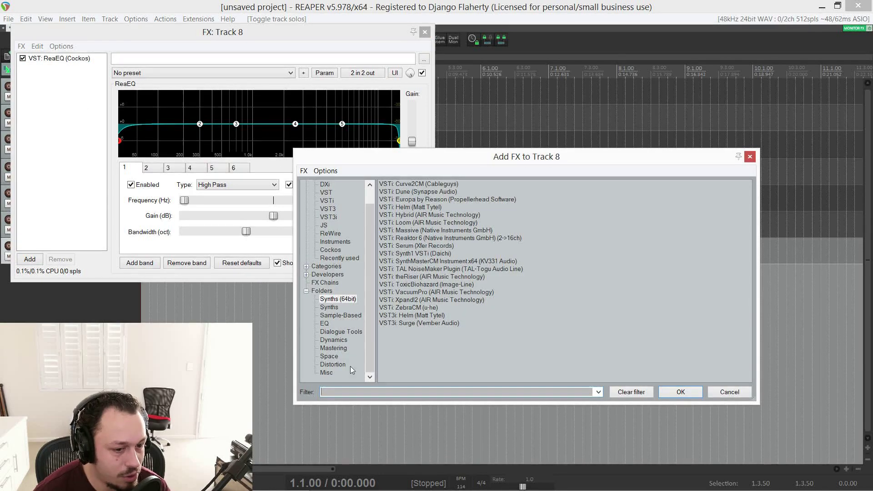
left_click(328, 356)
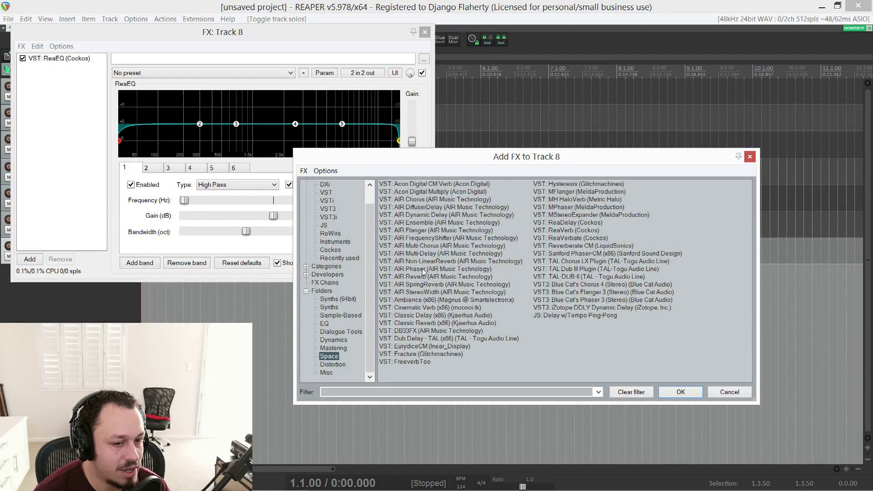
double_click(432, 276)
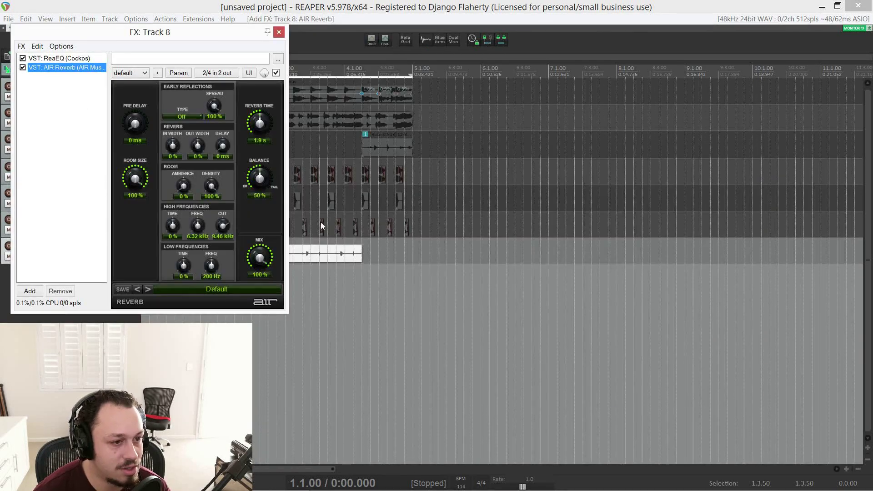
- Switch the reverb to the 07 Boost Mod preset and lower its mix to about 34%
left_click_drag(261, 258, 298, 305)
key("space")
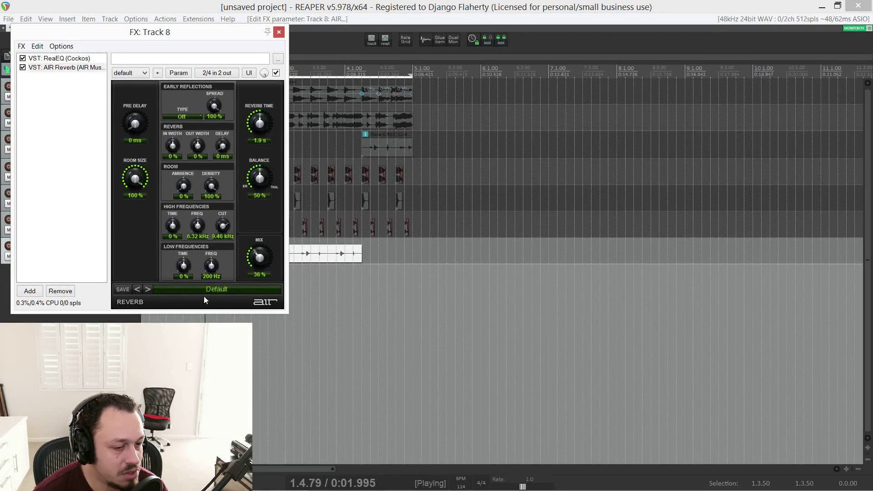
left_click(148, 289)
left_click_drag(260, 258, 272, 326)
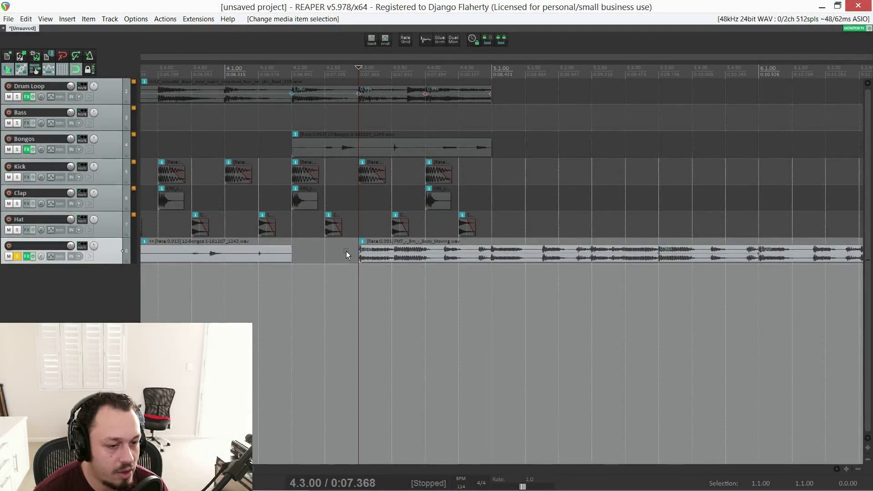
left_click(345, 251)
- Make track 8 taller and start playback from the timeline
scroll(326, 255, "down", 3)
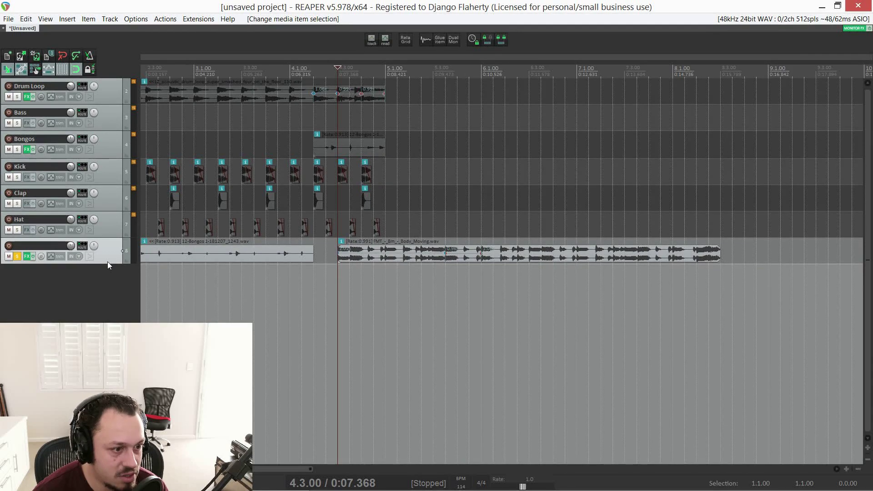
left_click_drag(107, 263, 108, 288)
left_click(323, 263)
key("space")
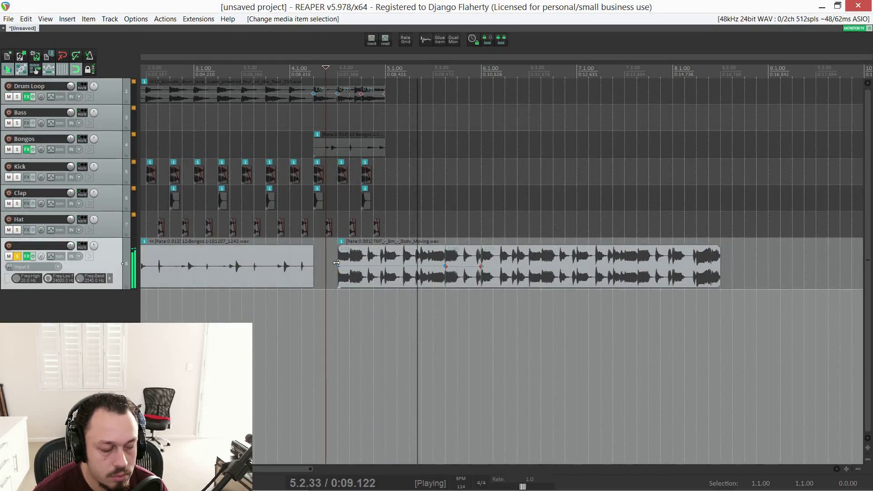
- Select the Bongos clip on track 8 and play it back from 2.1.50
scroll(337, 263, "down", 1)
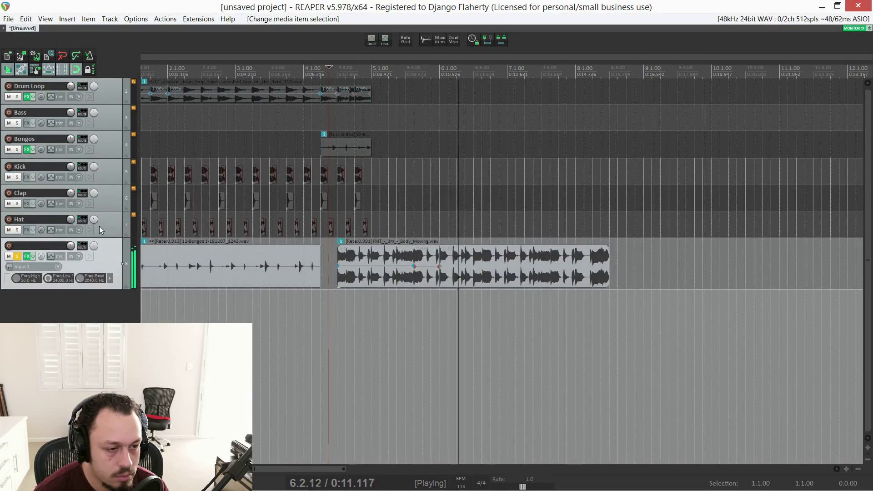
left_click(175, 272)
key("space")
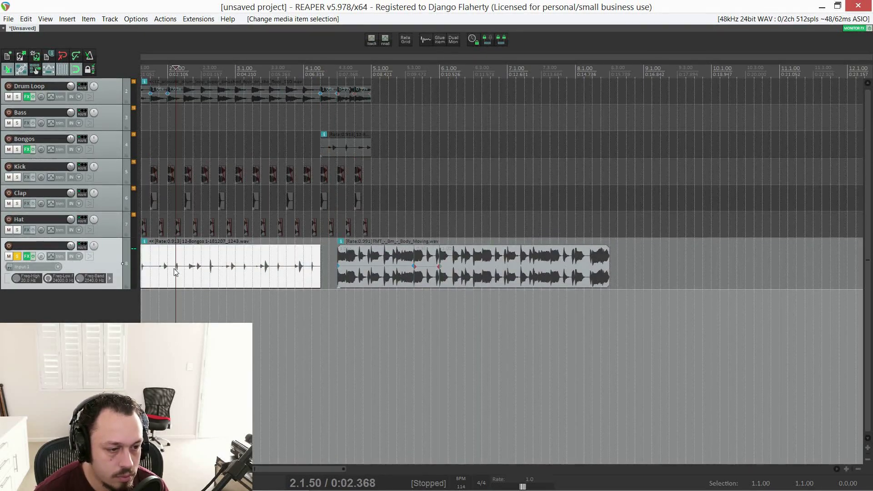
key("space")
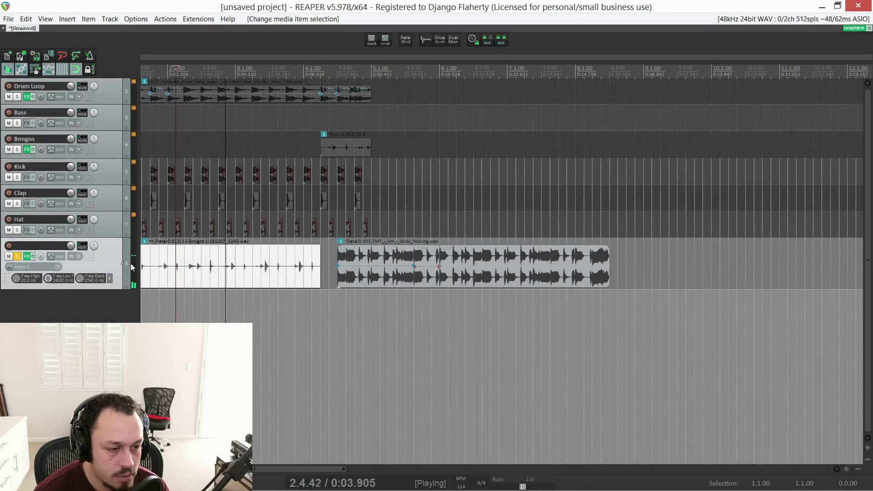
key("space")
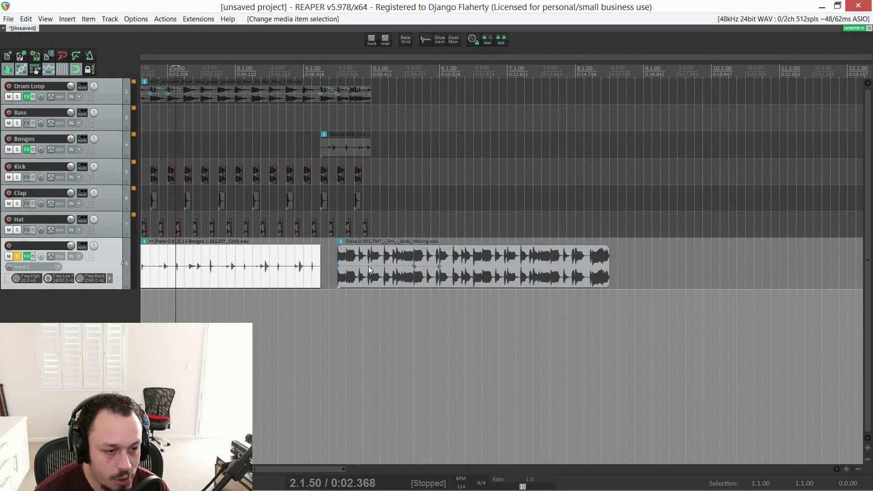
- Bring the Resources folder window in File Explorer to the front
scroll(314, 266, "down", 3)
key("alt+Tab")
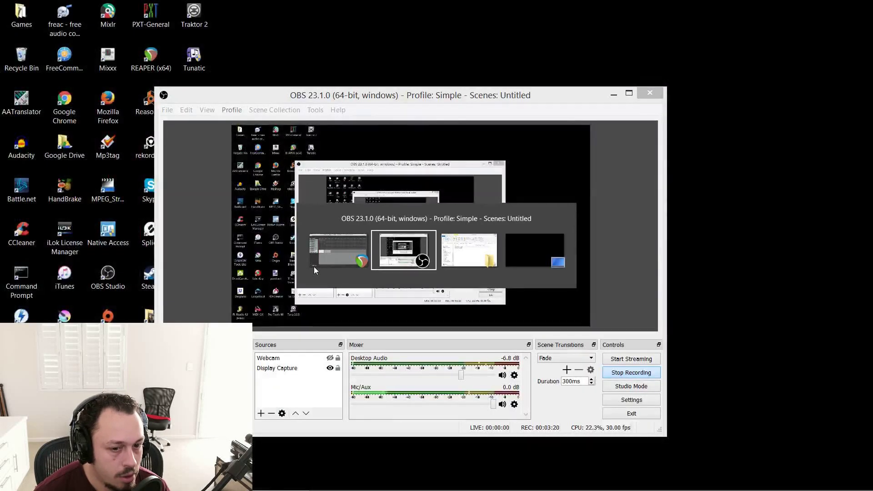
key("alt+Tab")
left_click(513, 256)
- Drop CHiD-BLITS-EBU-Narration.mp4 onto track 8 after Body_Moving and play from 9.2.50
left_click_drag(378, 272, 343, 272)
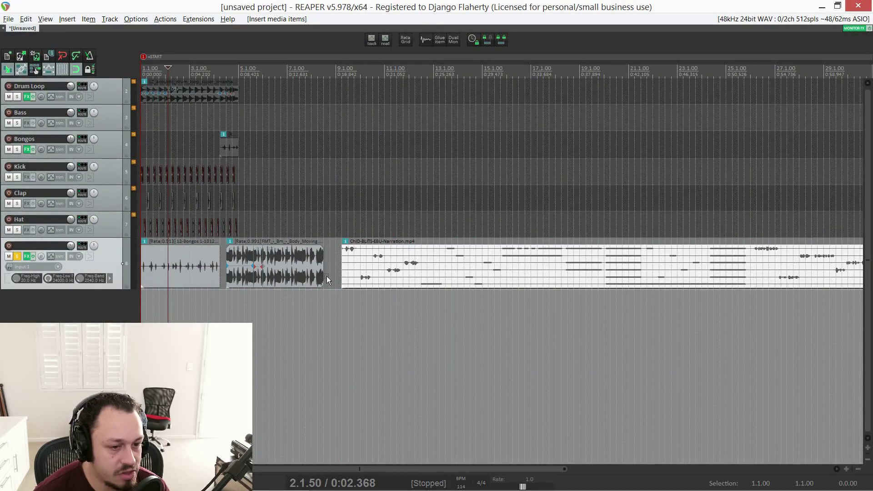
scroll(345, 273, "up", 3)
scroll(346, 273, "down", 2)
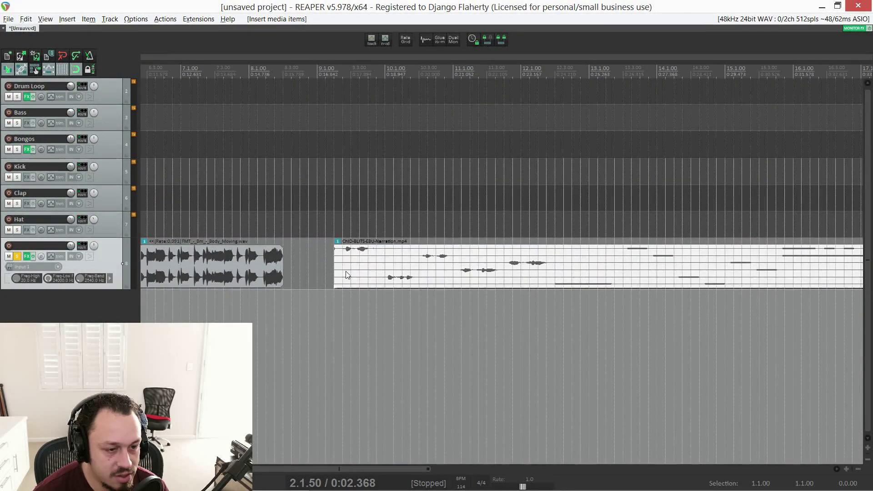
scroll(346, 263, "up", 3)
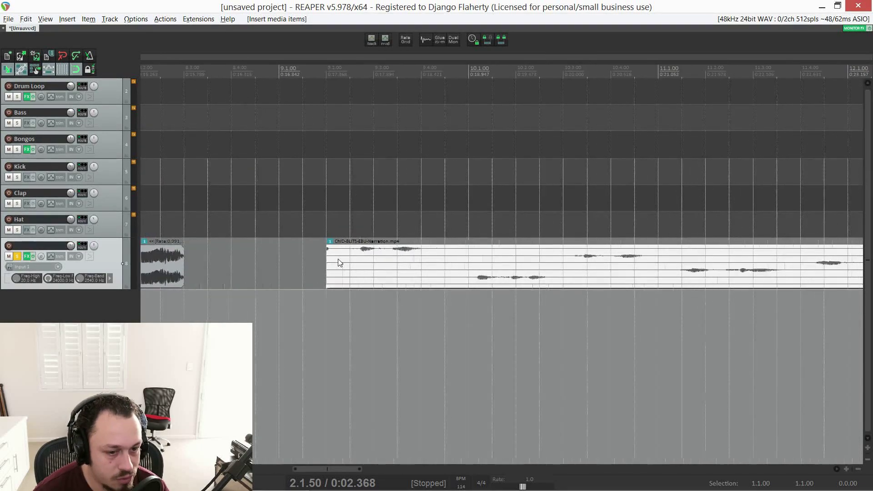
scroll(348, 263, "down", 2)
left_click(348, 263)
key("space")
key("space")
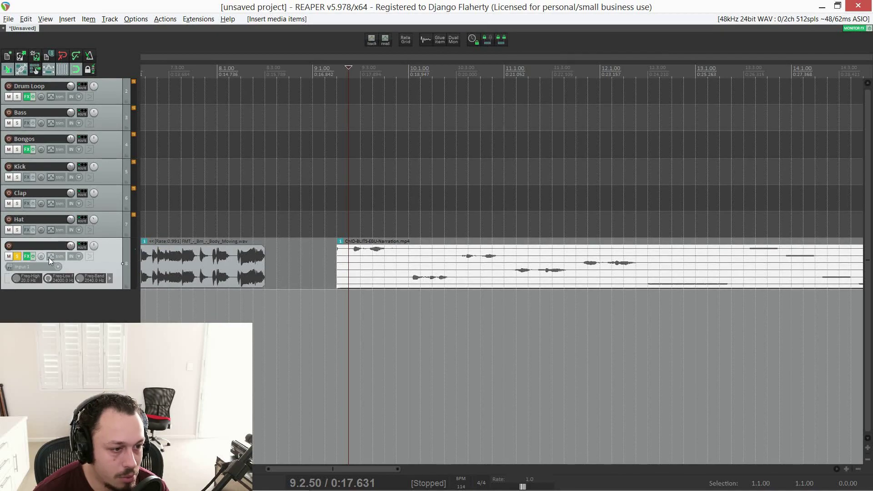
- Remove AIR Reverb from track 8 and audition the track without it
left_click(27, 257)
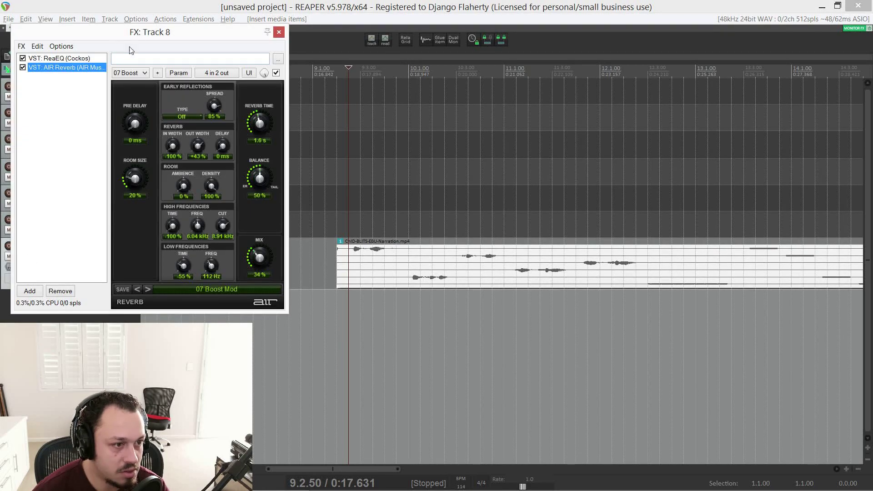
key("Delete")
key("Escape")
key("space")
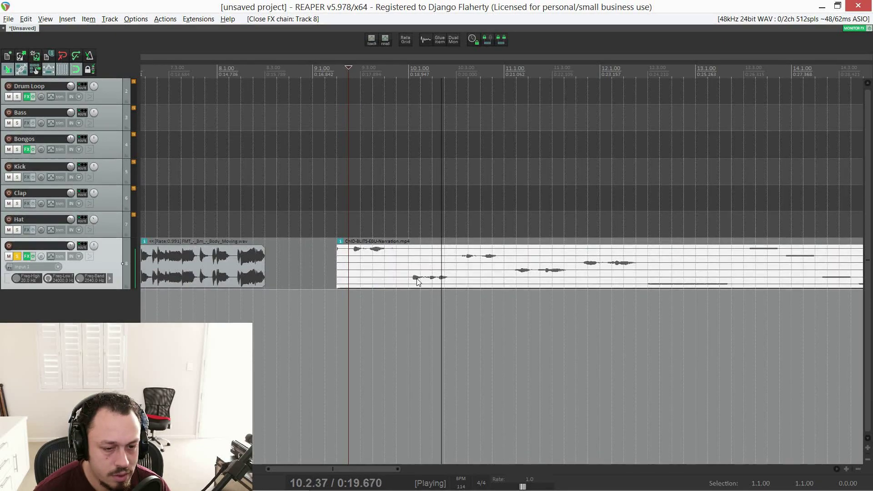
key("space")
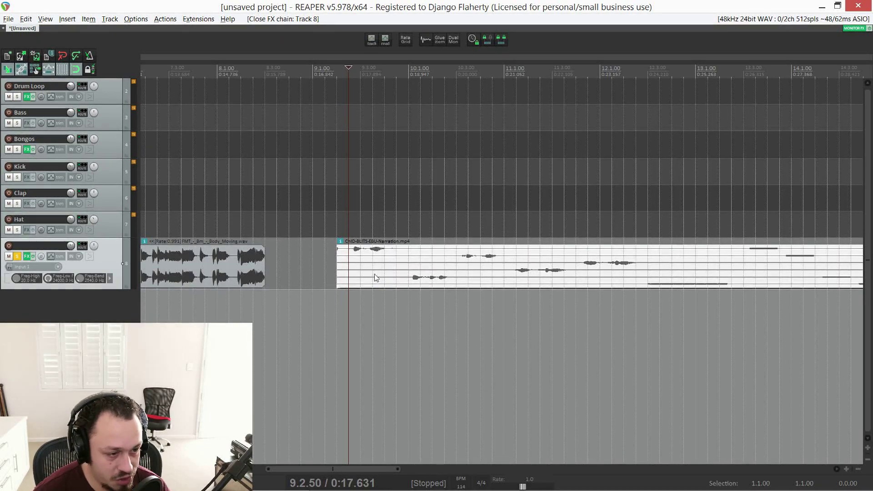
key("space")
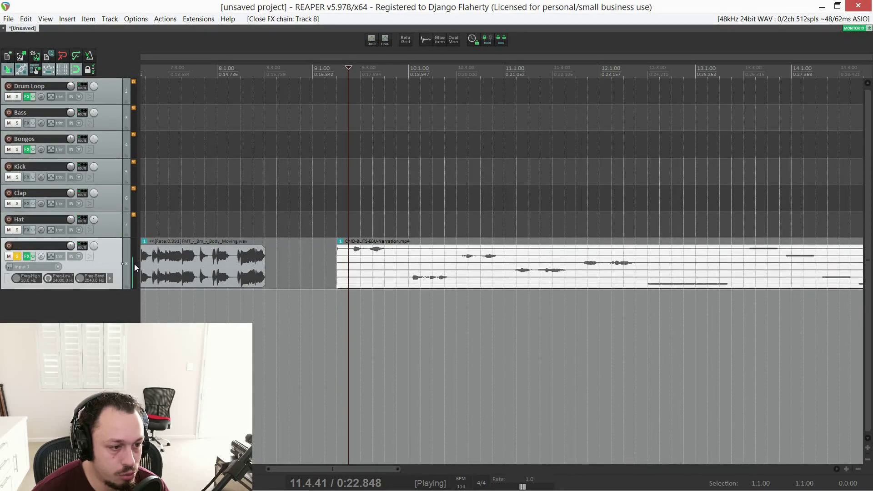
key("space")
scroll(233, 278, "down", 3)
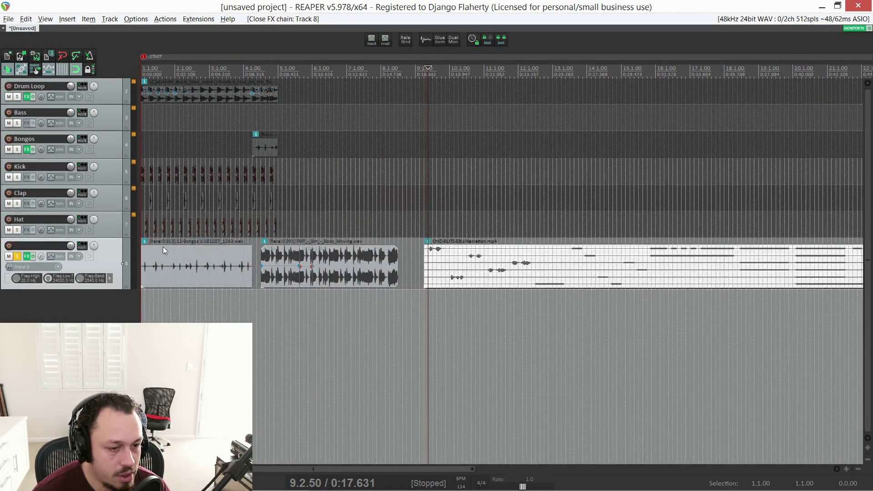
- Check track 8's routing, keeping 6 track channels, then open the Mixer with Ctrl+M
left_click(82, 246)
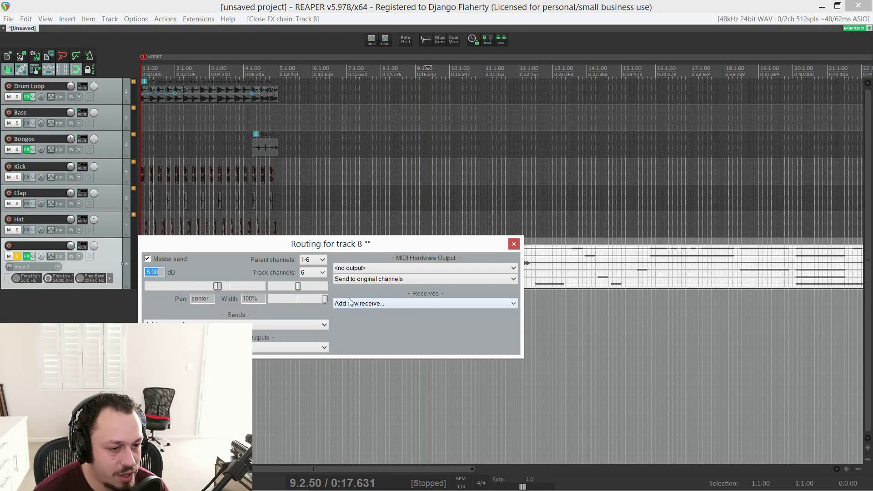
left_click(308, 273)
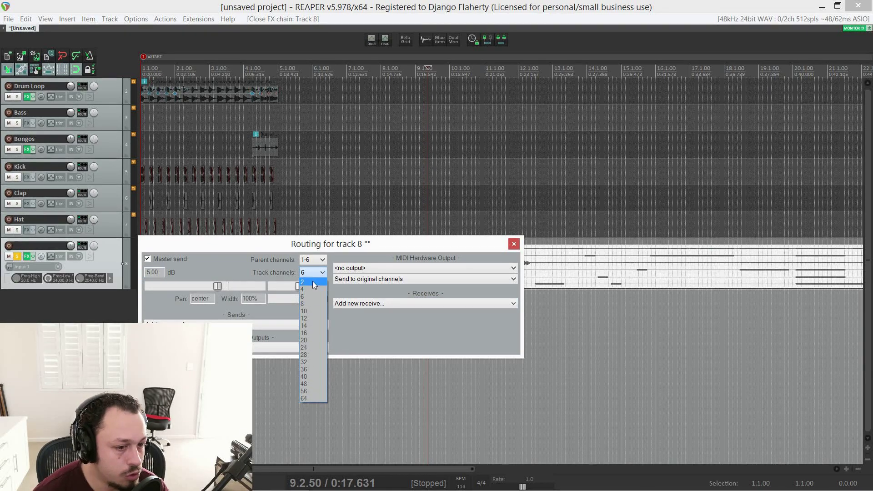
left_click(250, 246)
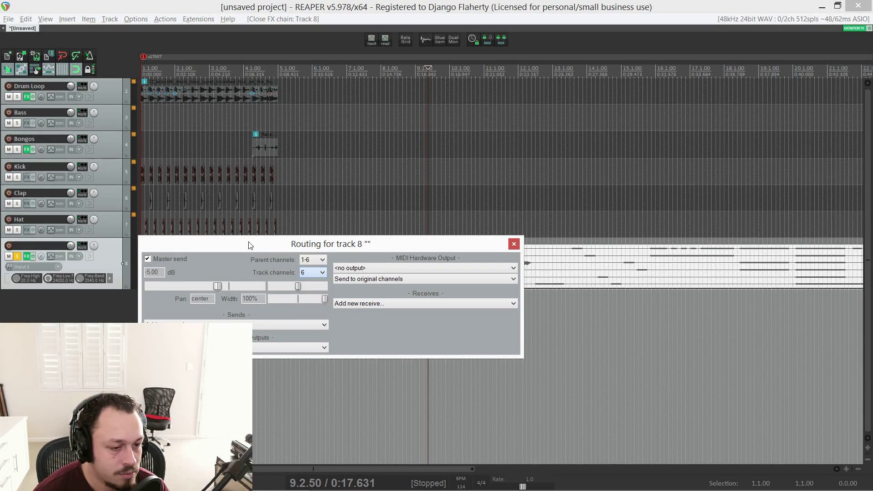
key("Escape")
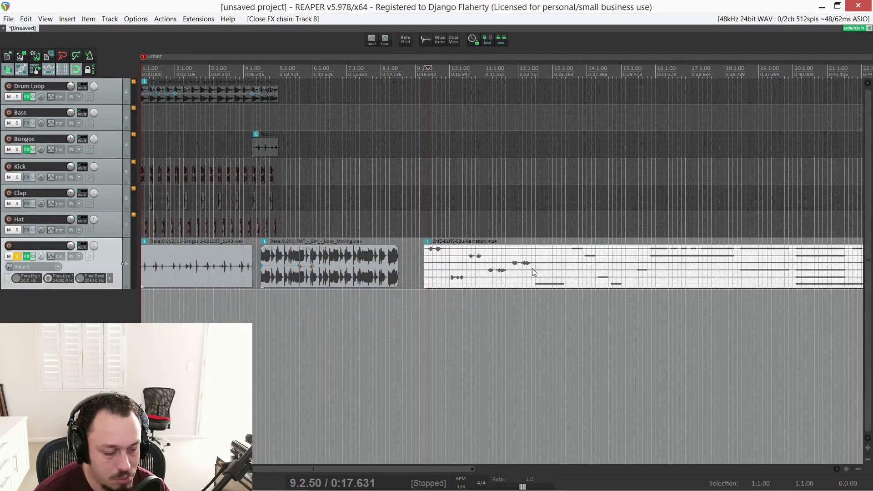
key("ctrl+m")
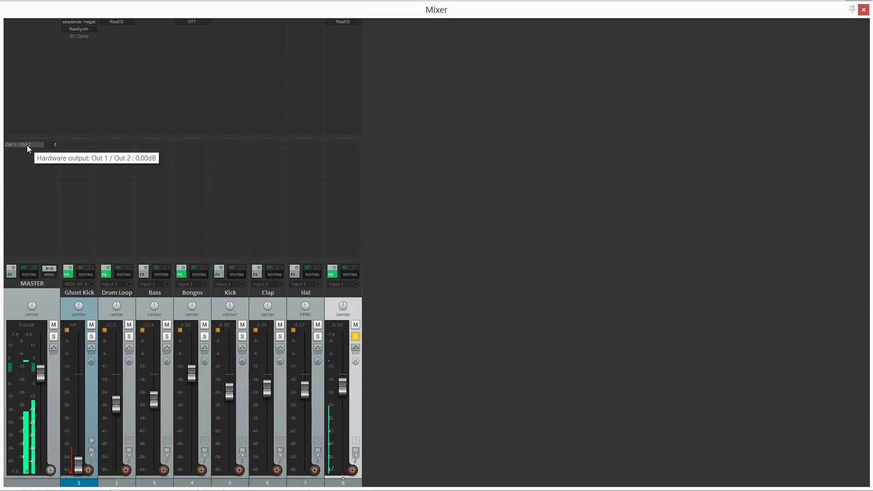
- Inspect the master's Out 1/Out 2 outputs and track 8's routing, then close the Mixer
left_click(27, 145)
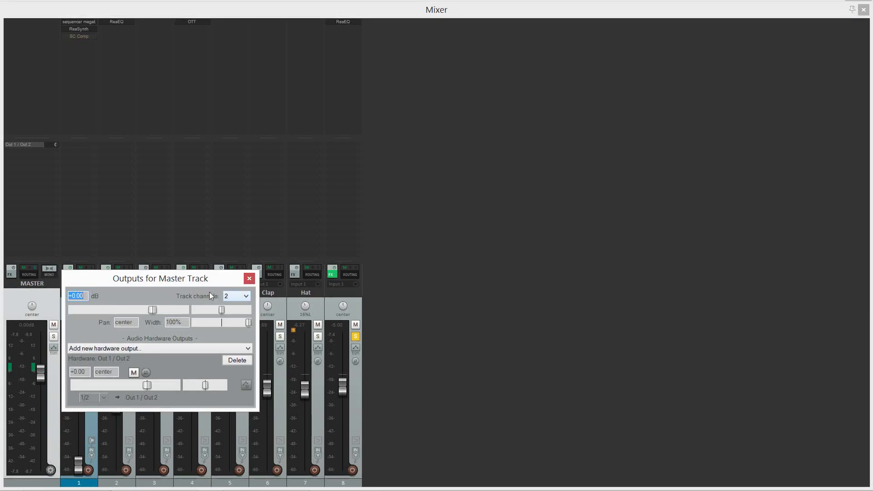
left_click(250, 280)
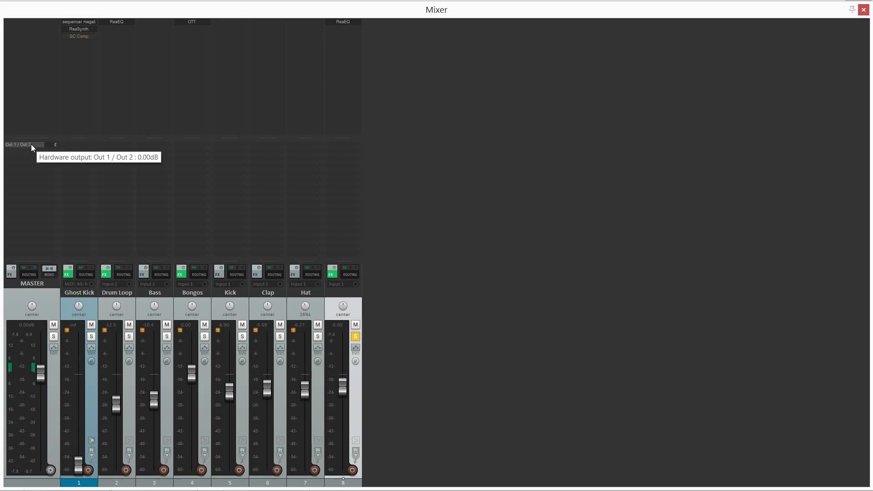
left_click(350, 276)
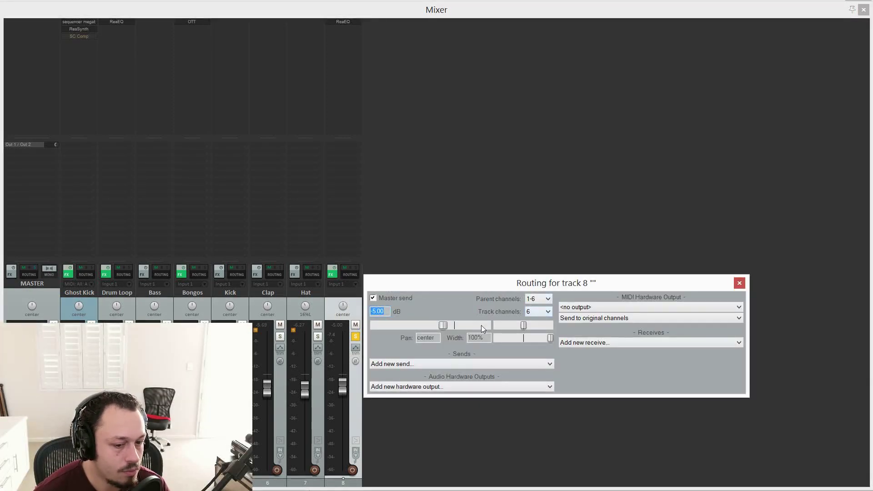
key("Escape")
key("ctrl+m")
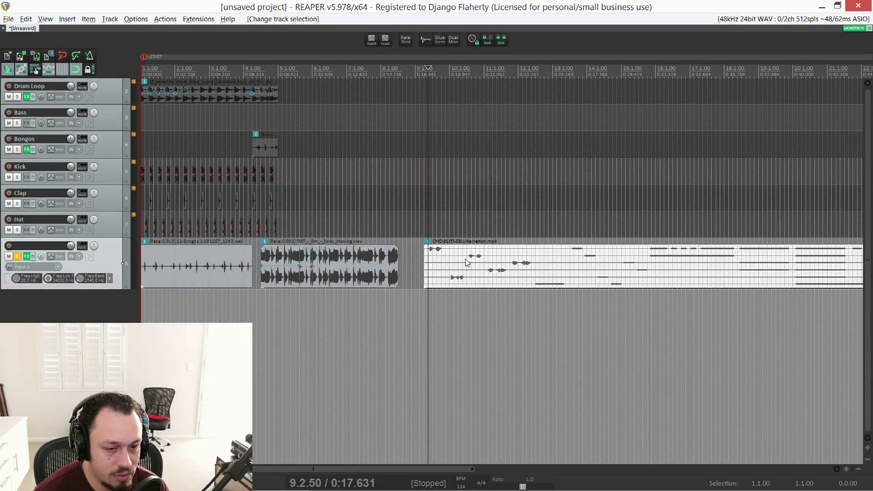
- Open ReaEQ's pin connector on track 8 and move it aside
left_click(27, 256)
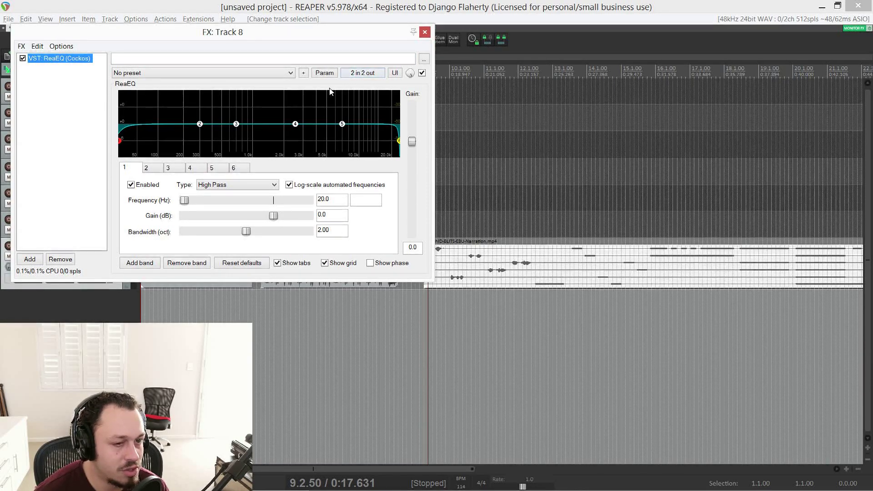
left_click(356, 73)
left_click_drag(372, 80, 303, 101)
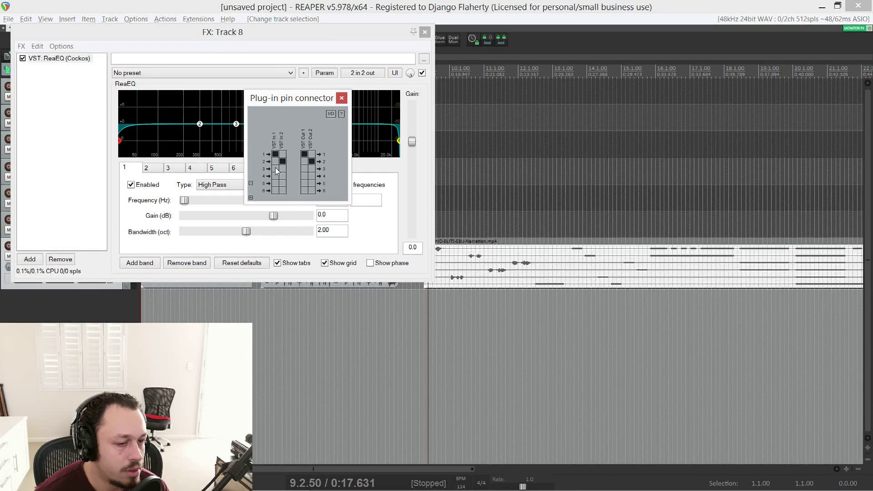
- Map track channels 3–6 onto ReaEQ's two inputs and audition the result
left_click(275, 168)
left_click(282, 176)
left_click(276, 181)
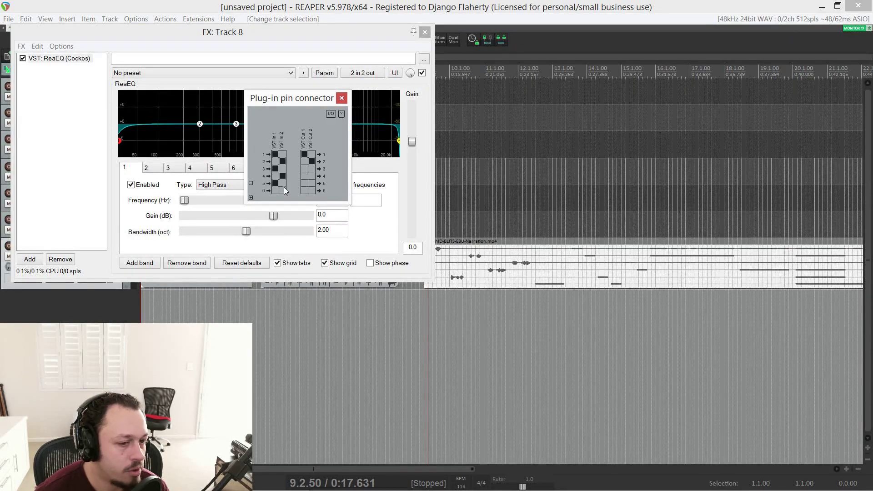
left_click(284, 189)
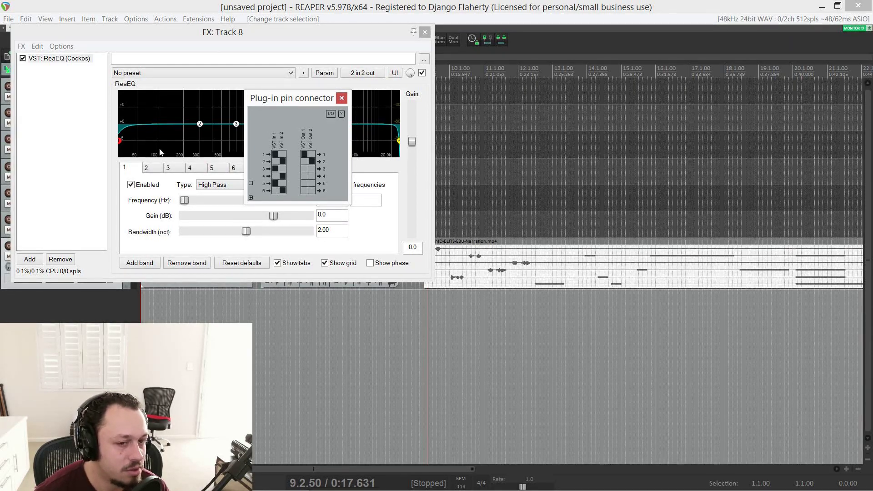
key("space")
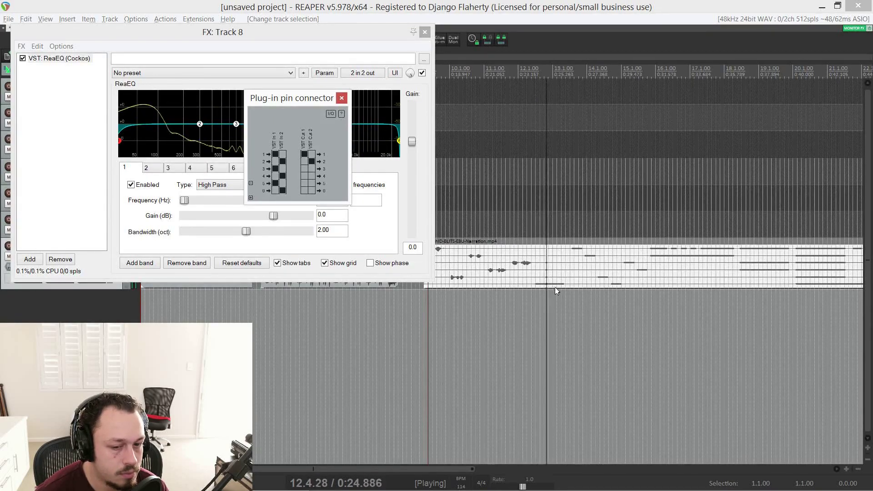
key("space")
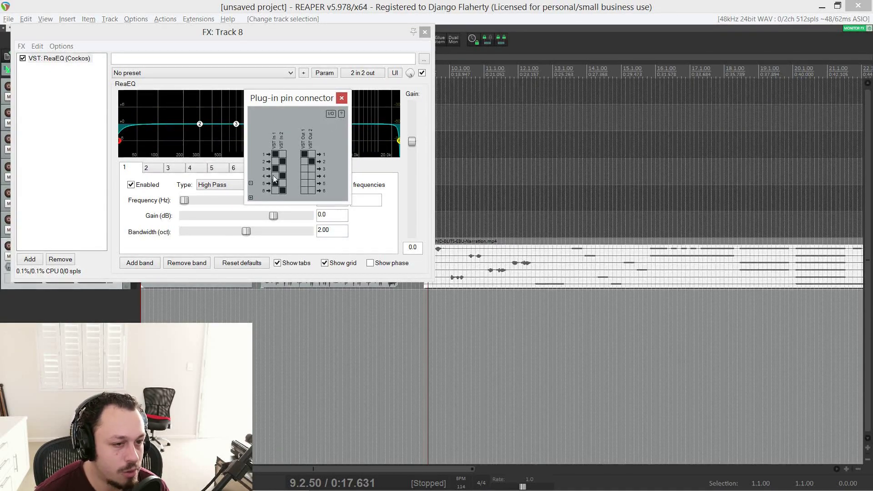
- Replace ReaEQ on track 8 with JS: 8x Mono to 1x Stereo Mixer
left_click(61, 58)
key("Delete")
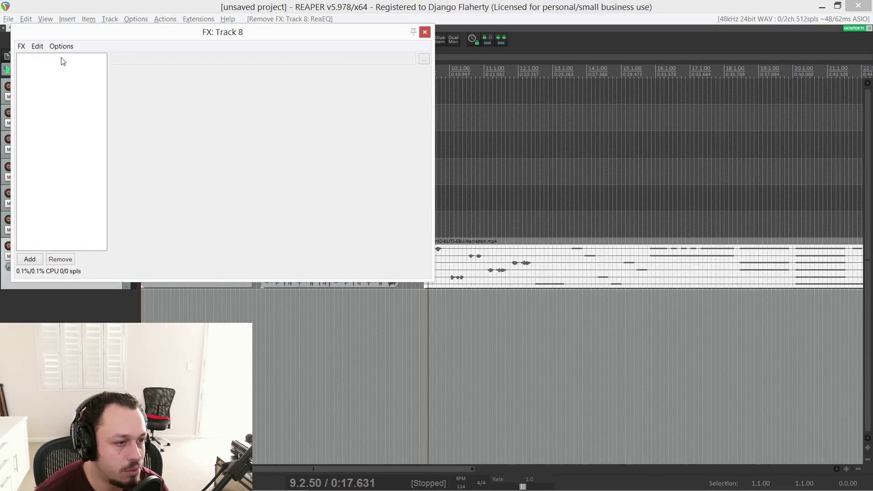
double_click(59, 66)
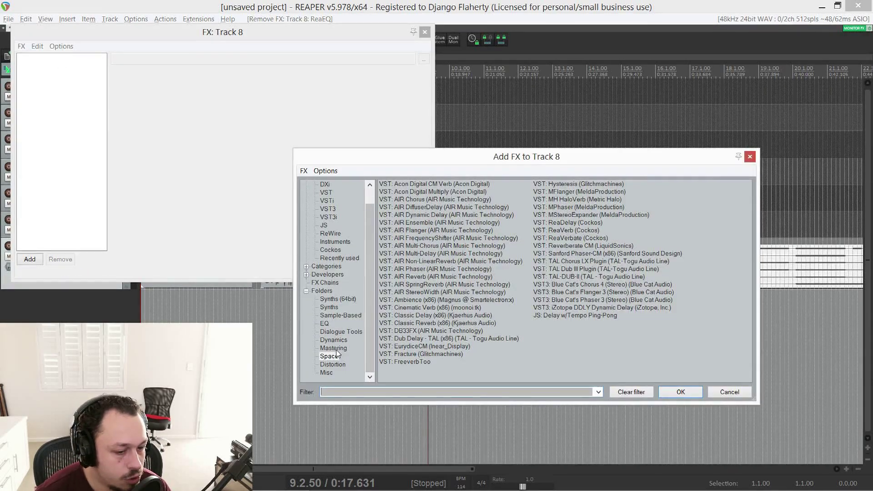
scroll(324, 193, "up", 1)
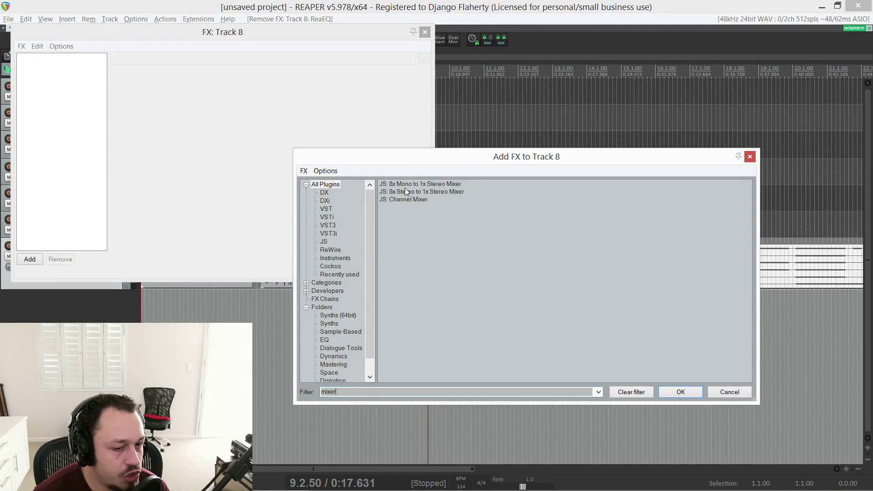
double_click(437, 184)
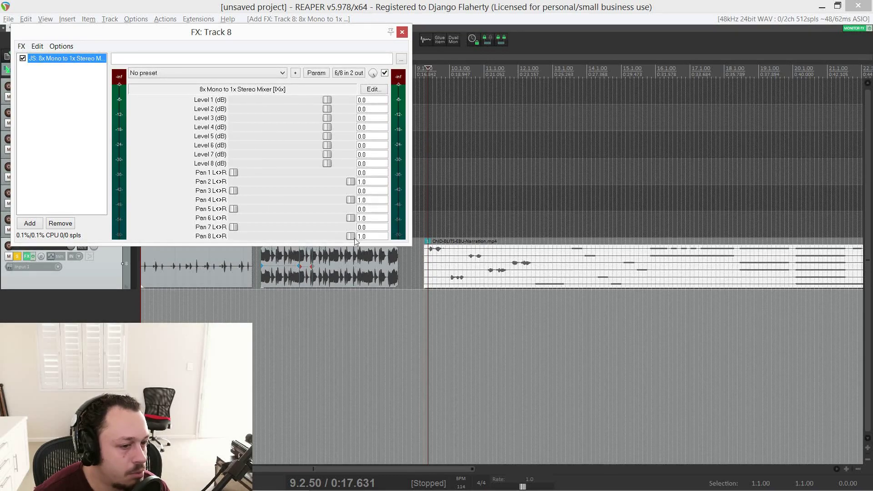
- Swap the 8x Mono mixer for JS: 8x Stereo to 1x Stereo Mixer
key("Delete")
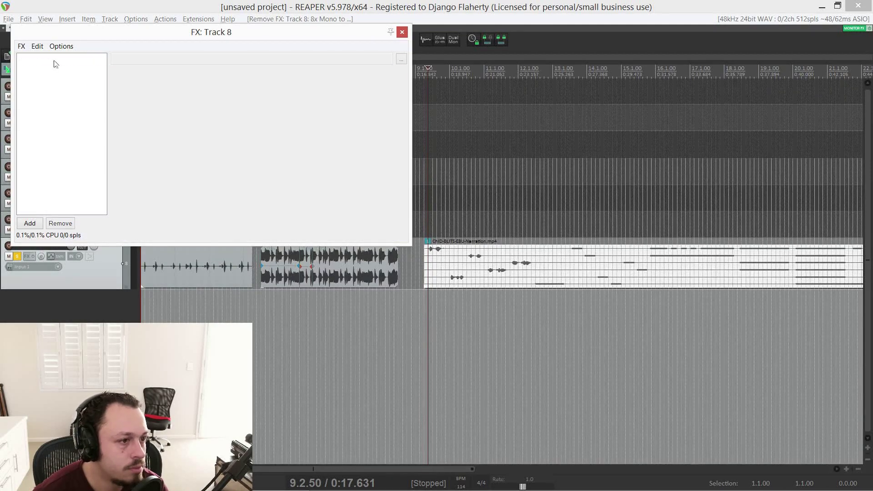
double_click(57, 69)
double_click(415, 191)
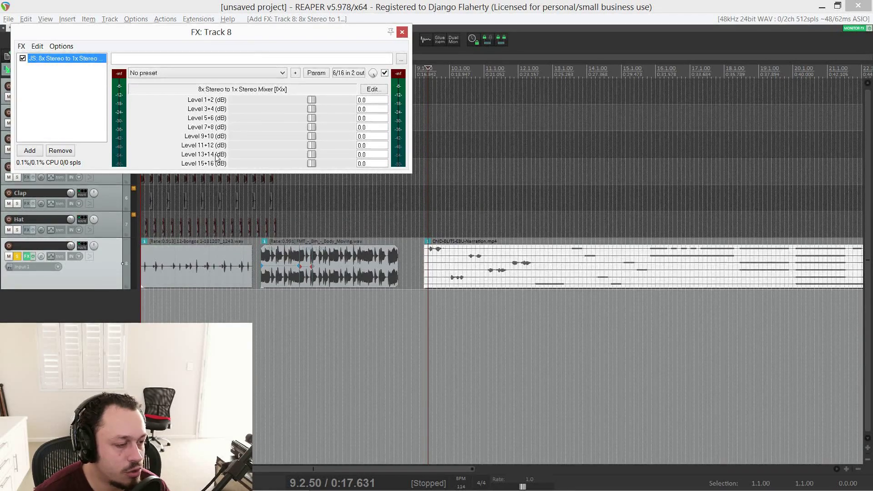
- Review track 8's routing, then show the stereo mixer's pin mapping
left_click(82, 246)
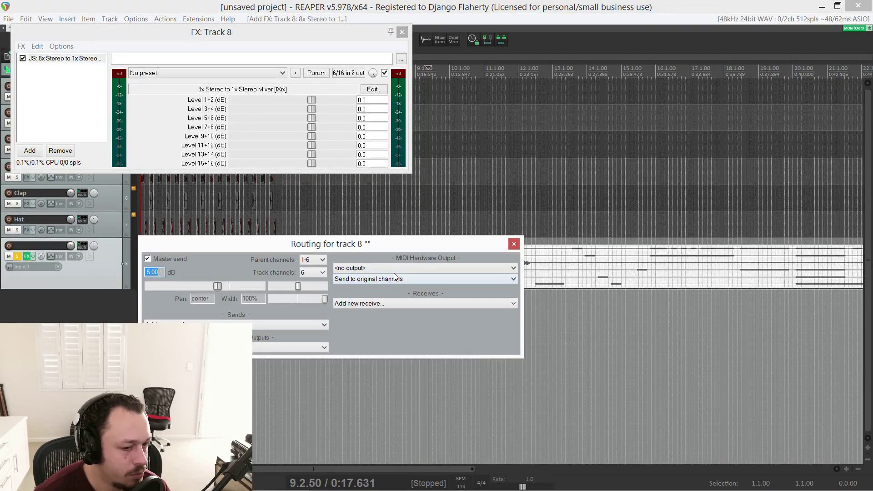
left_click(514, 244)
left_click(348, 73)
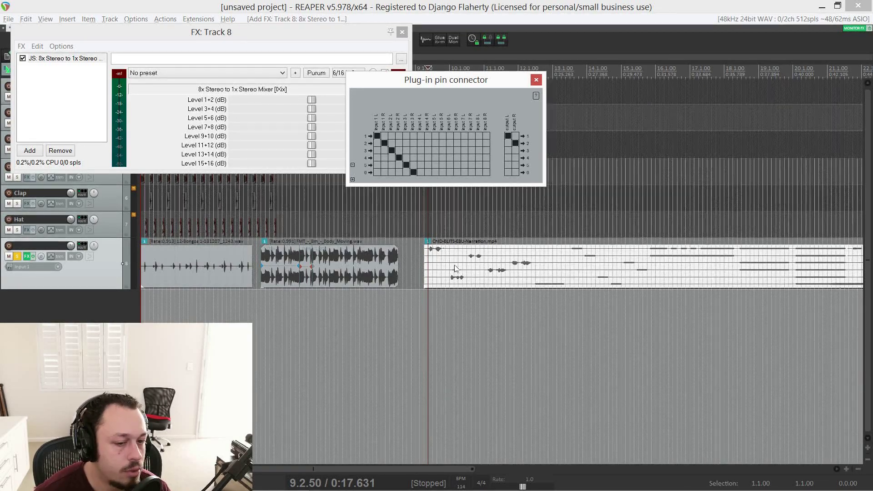
- Play from bar 10 and lower the stereo mixer's Level 5+6 to -18.2 dB
scroll(451, 265, "up", 3)
left_click(448, 282)
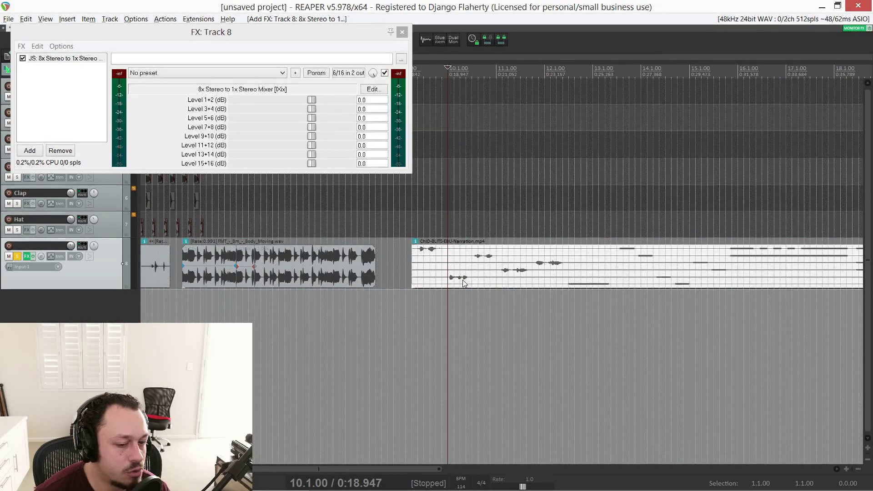
key("space")
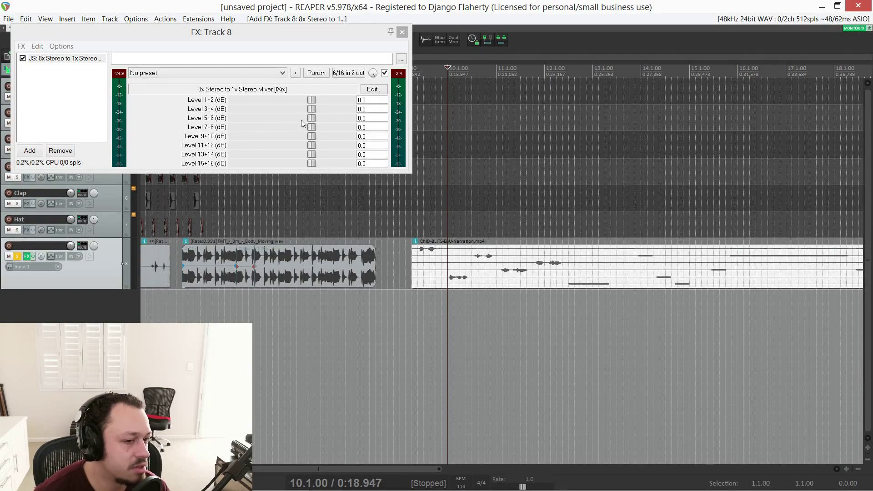
left_click_drag(312, 118, 288, 117)
key("space")
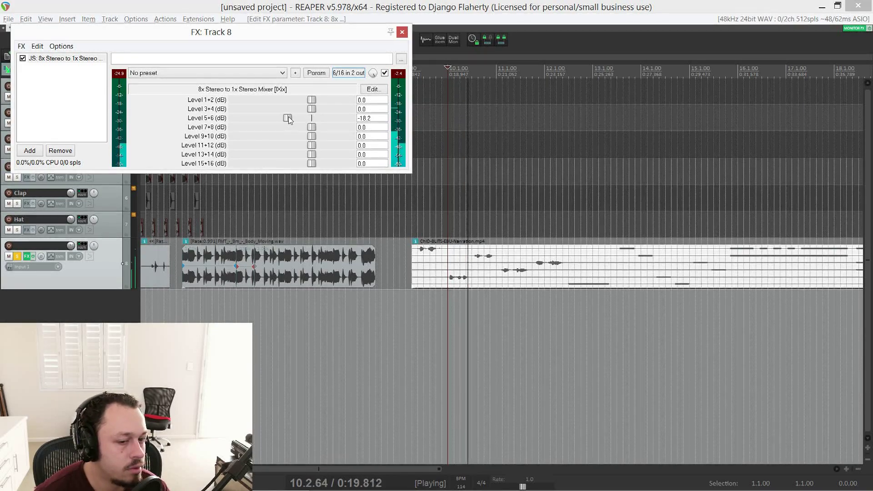
key("space")
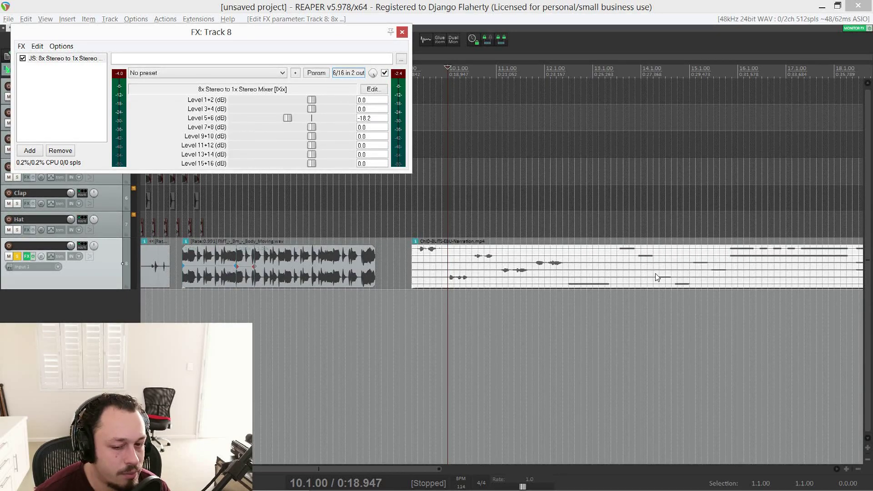
left_click(75, 60)
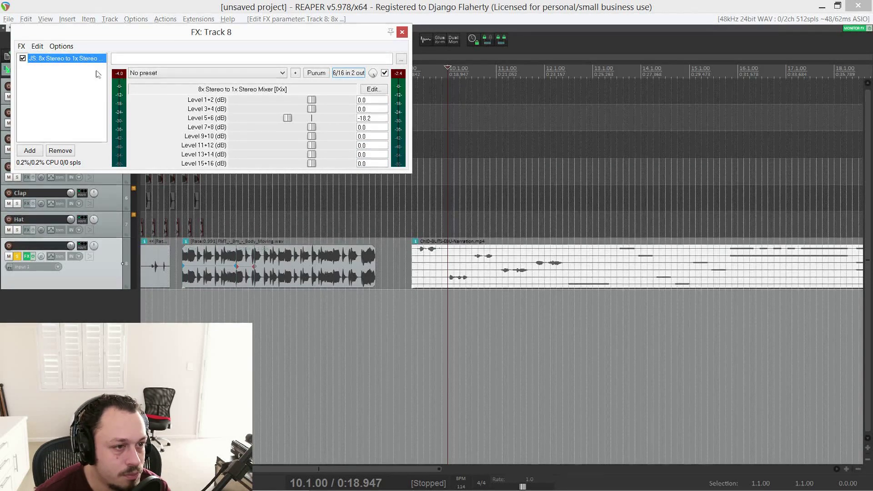
- Remove the stereo mixer and the narration video item from track 8
key("Delete")
left_click(480, 273)
key("Delete")
scroll(273, 275, "down", 3)
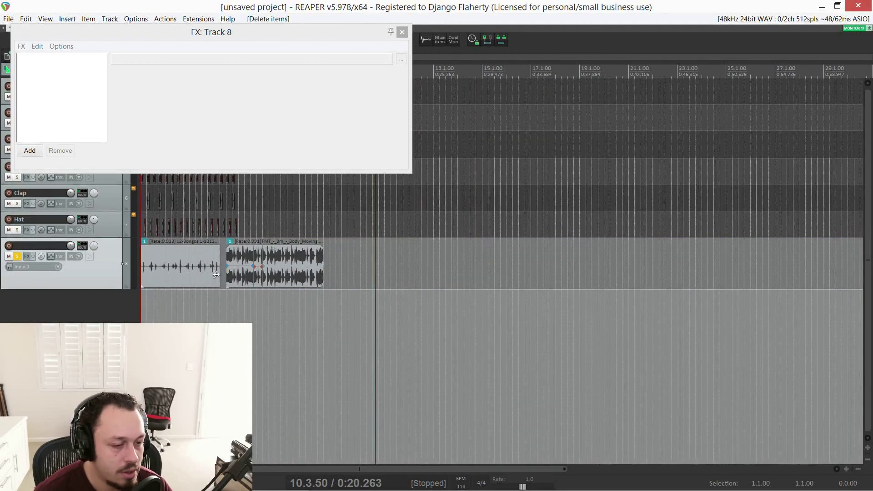
- Cut track 8 to 2 channels, select its second audio item, and open the Add FX browser
left_click(82, 249)
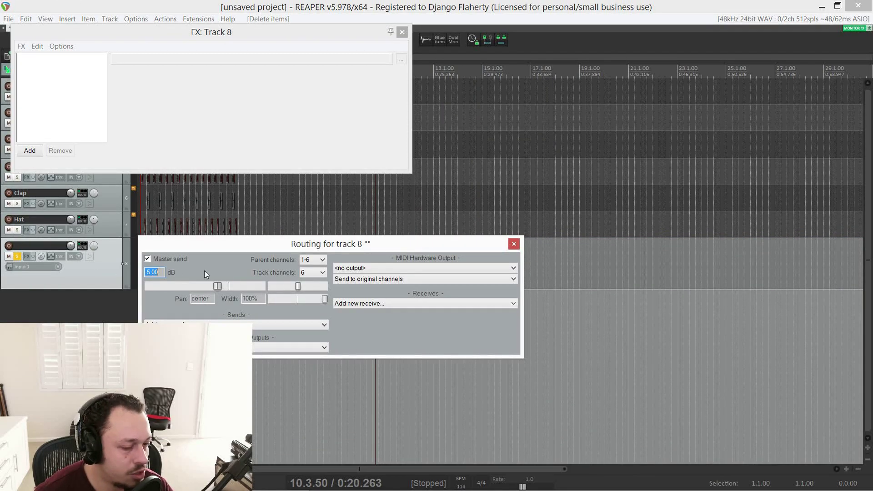
left_click(313, 272)
left_click(313, 280)
left_click(513, 244)
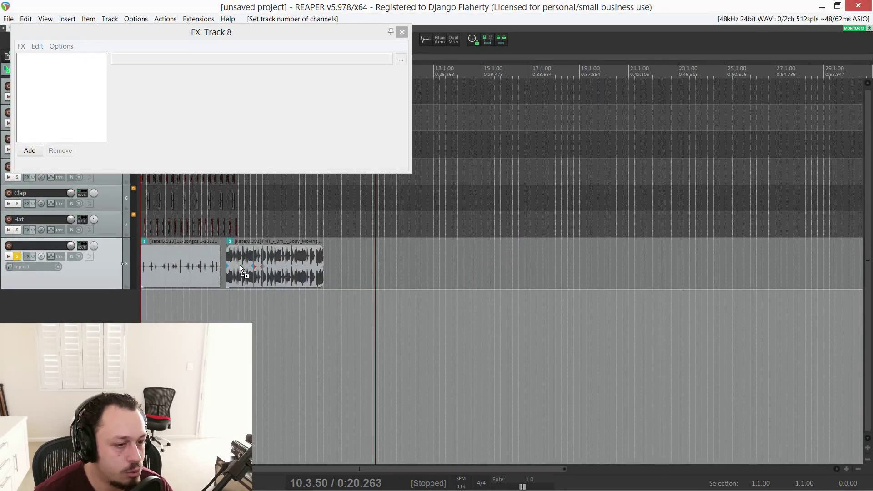
left_click(246, 281)
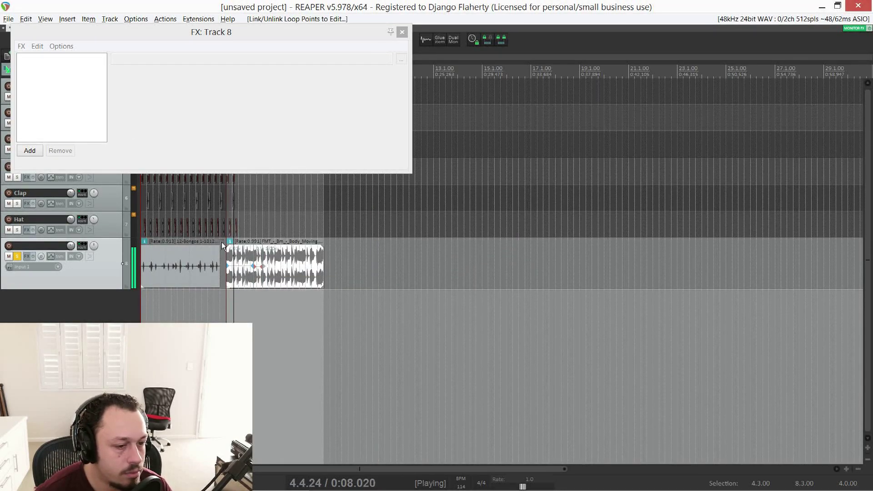
double_click(67, 94)
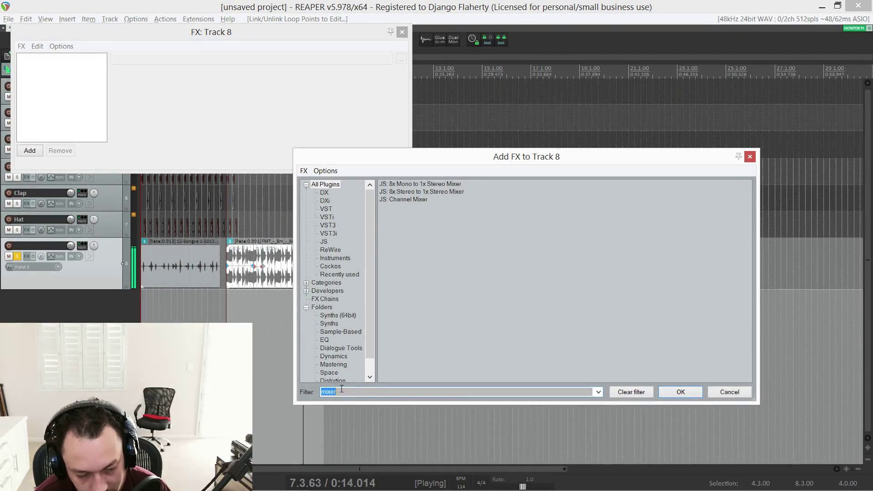
- Search 'js split', add JS: 3-Band Splitter to track 8, stop playback, and open its pin routing
key("BackSpace")
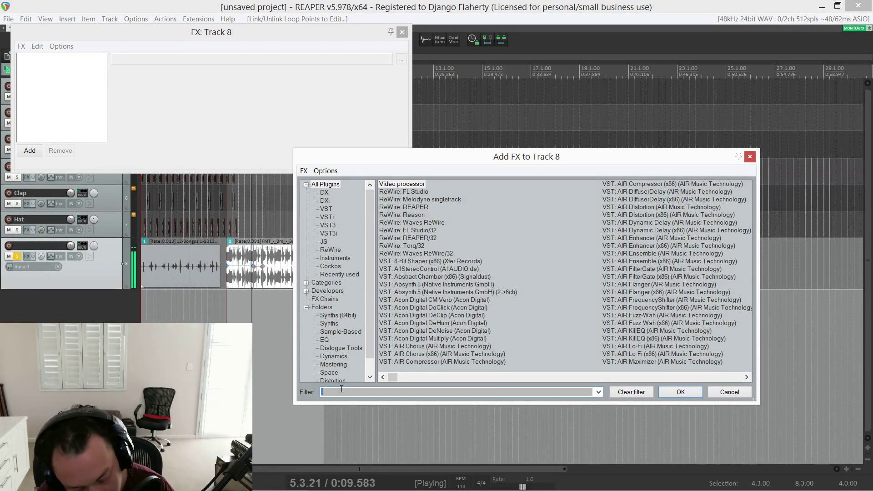
type("js split")
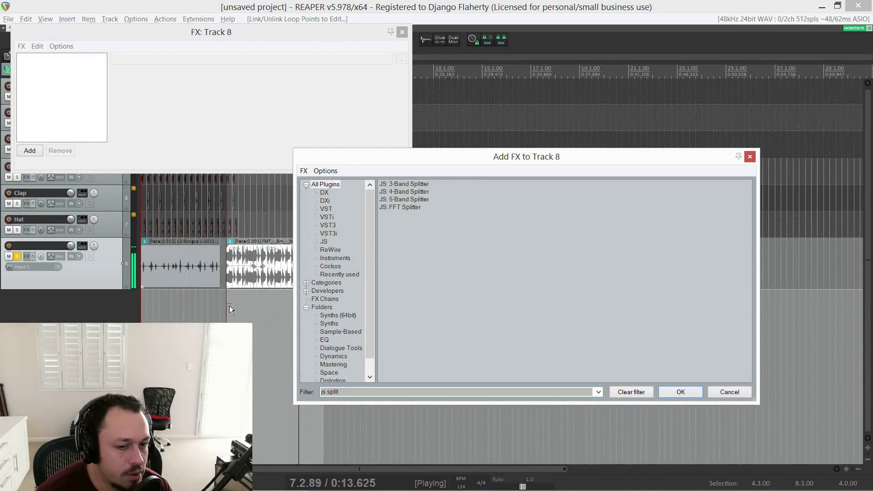
left_click(403, 184)
double_click(403, 184)
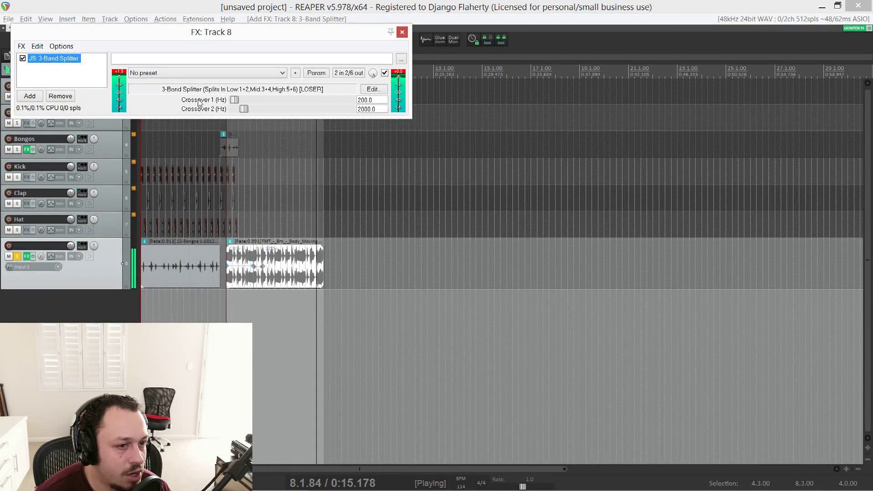
key("space")
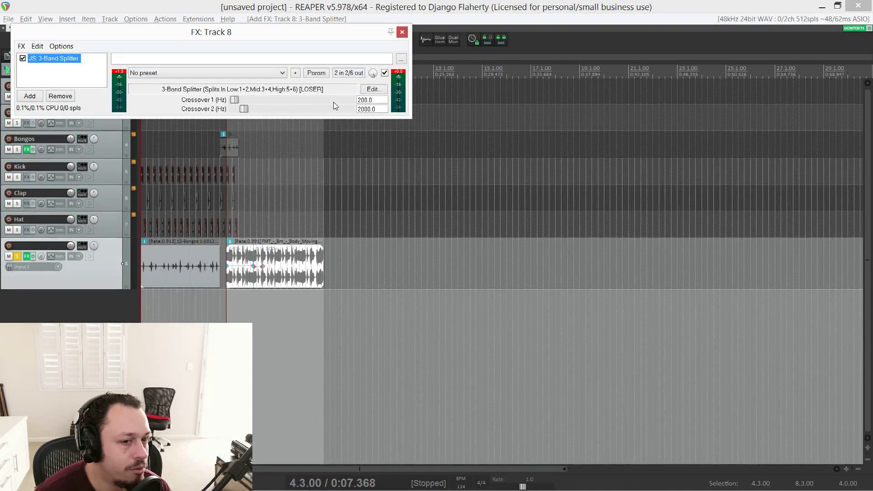
left_click(341, 73)
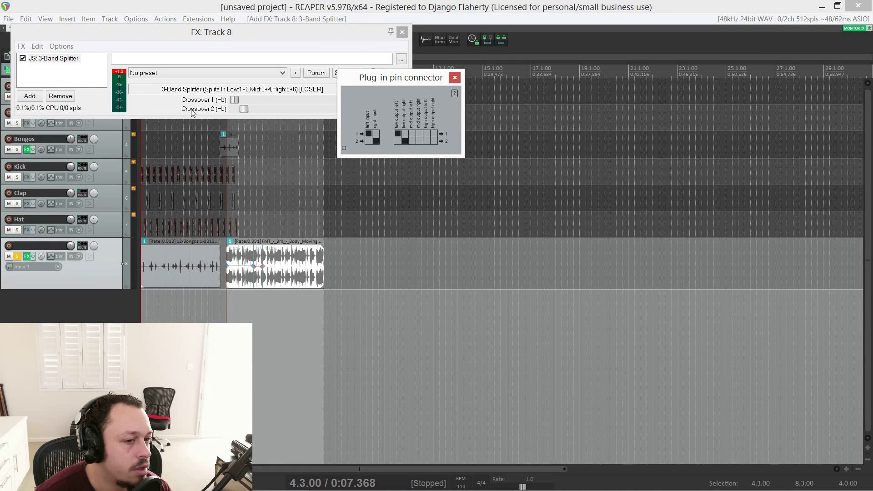
- Raise track 8 from 2 to 6 channels in the splitter's pin connector
left_click_drag(388, 85, 366, 158)
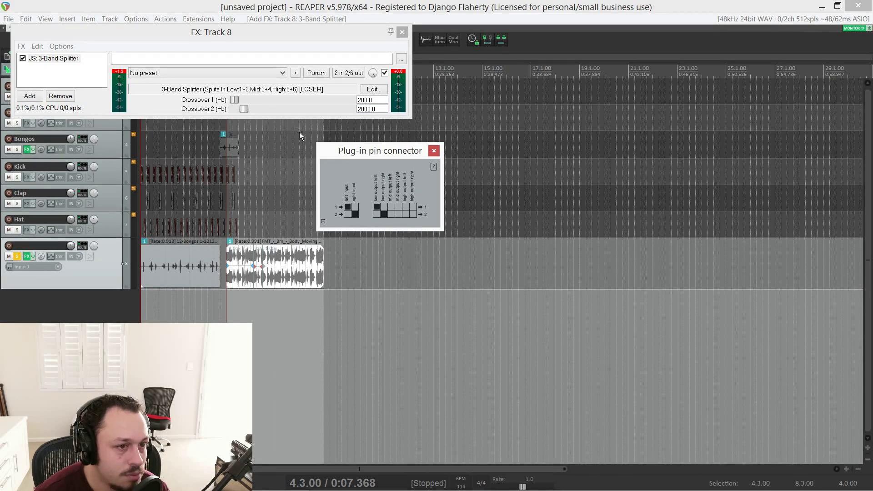
left_click(323, 222)
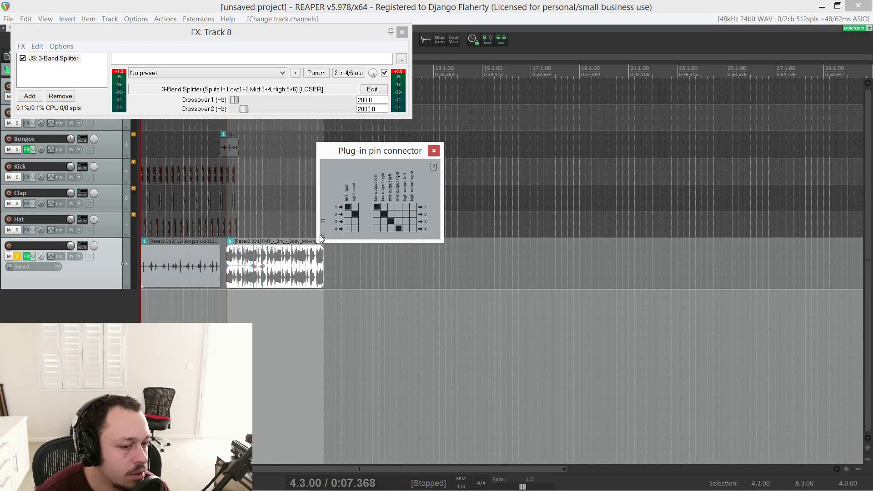
left_click(323, 236)
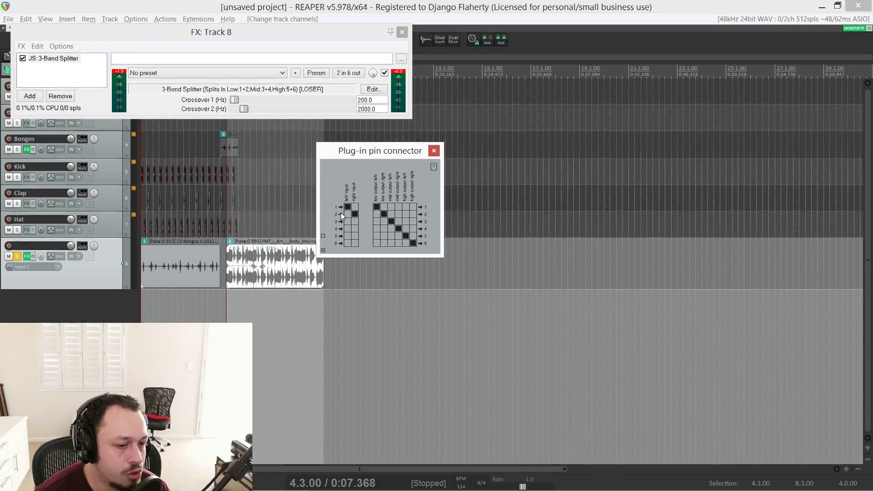
- Play from 5.2.00 to audition the split signal, then stop
left_click(241, 296)
key("space")
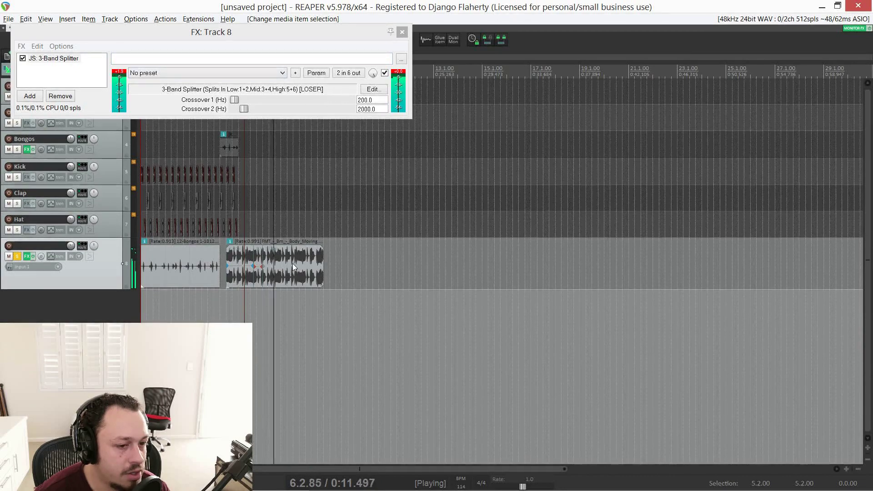
key("space")
left_click(43, 74)
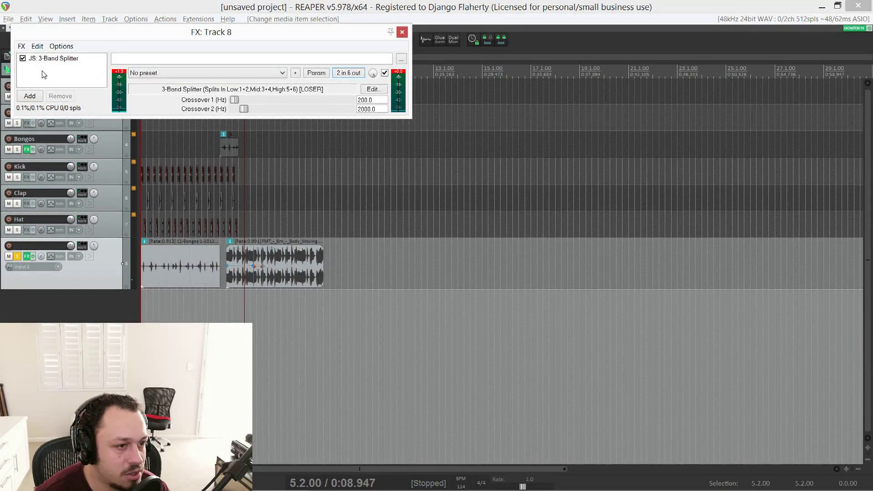
- Add JS: 3-Band Joiner to track 8 and pull its Low and Mid bands to -24 dB during playback
double_click(59, 75)
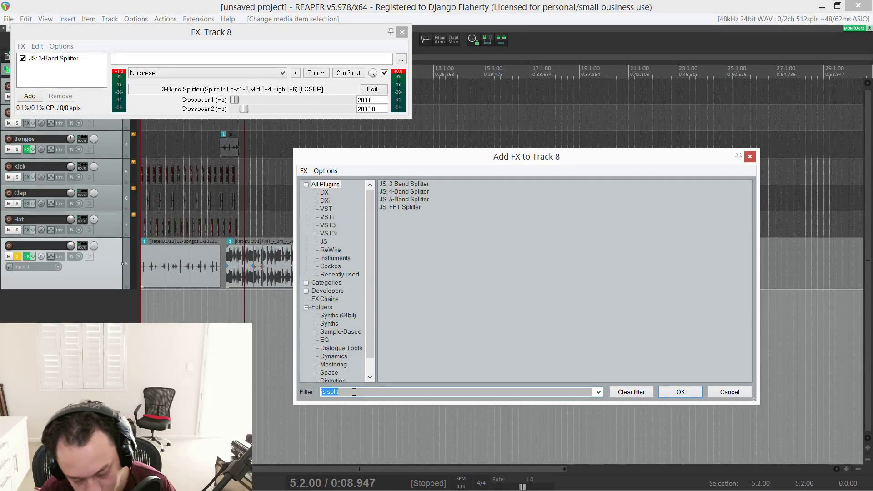
type("join")
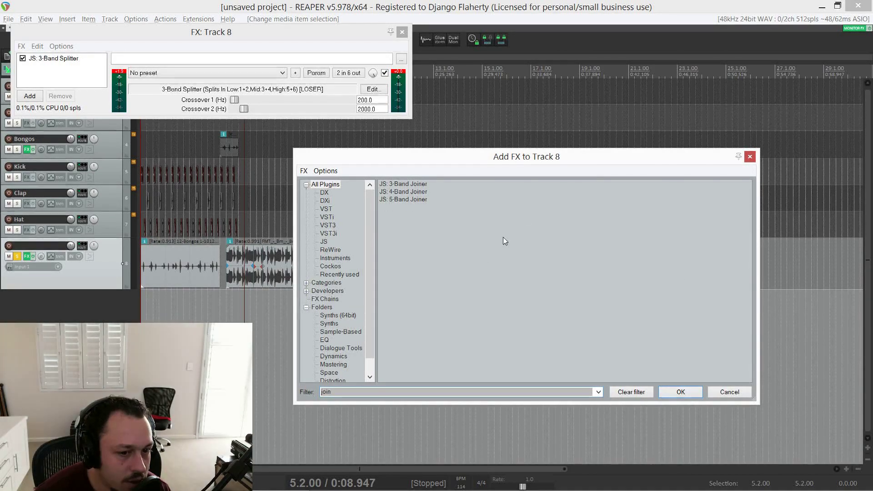
double_click(406, 184)
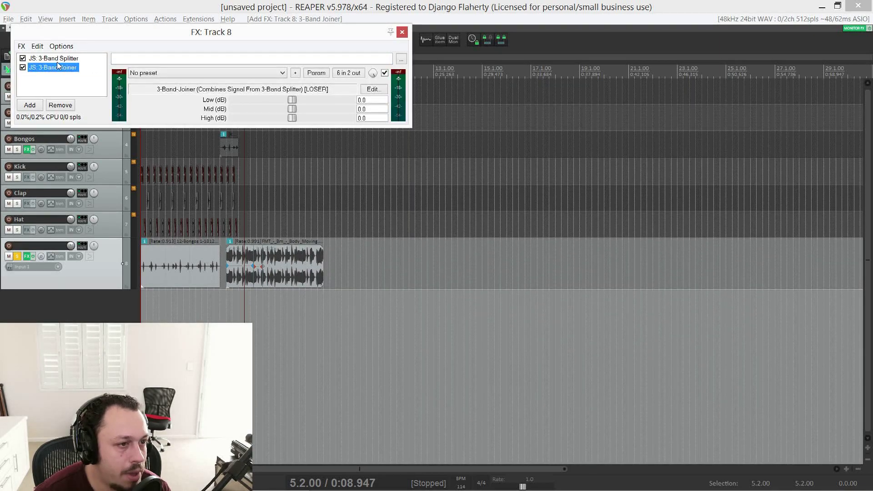
key("space")
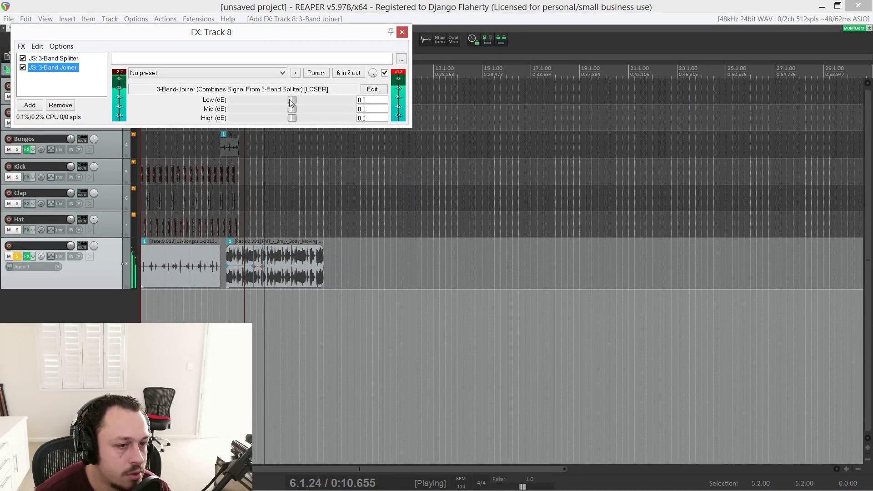
left_click_drag(292, 100, 234, 101)
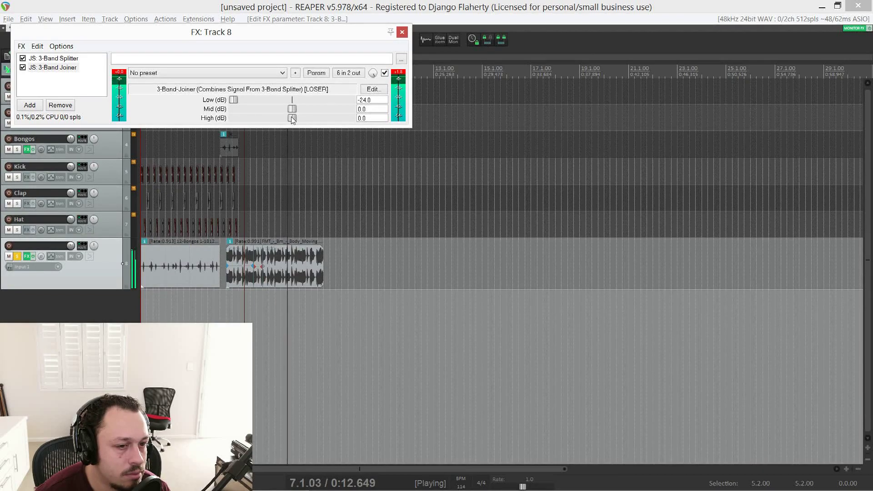
left_click_drag(292, 108, 185, 115)
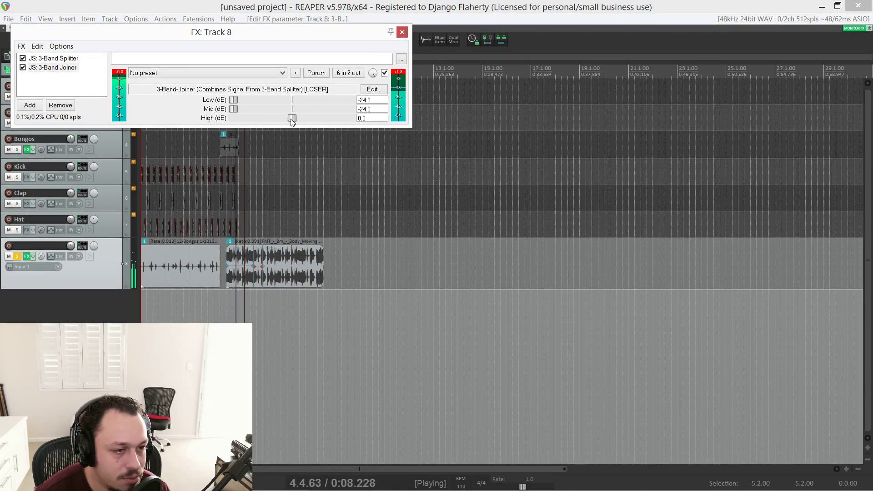
key("space")
- Connect the joiner's right output to channel 2 in its 6-in/2-out pin routing
left_click(348, 73)
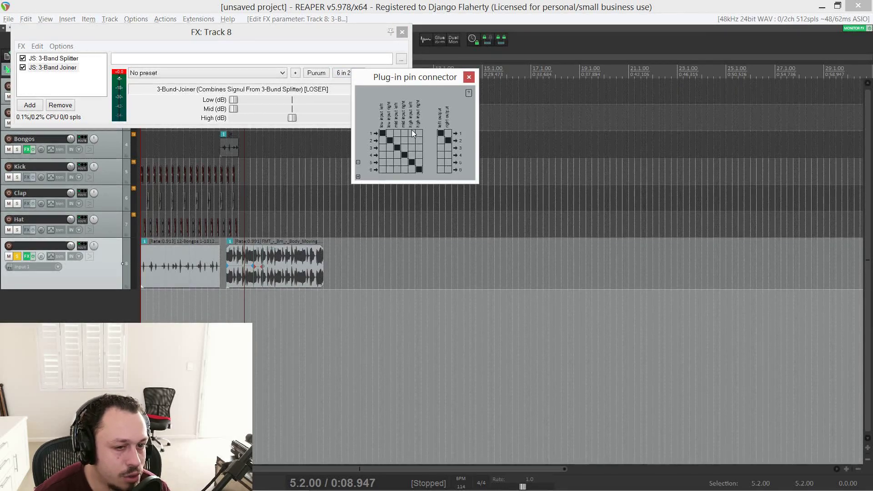
left_click(448, 140)
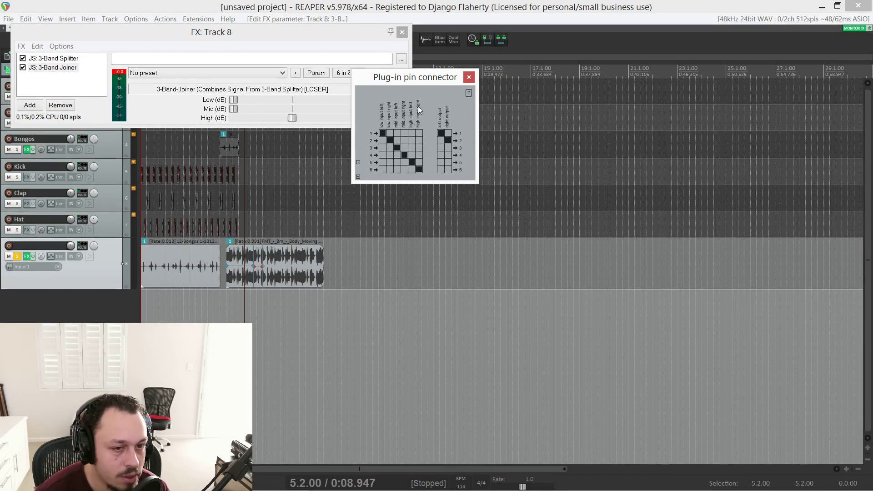
left_click(469, 77)
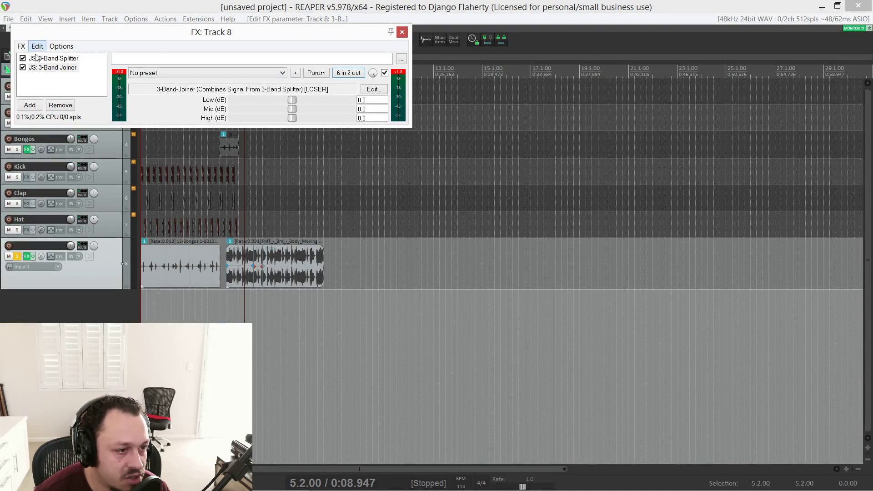
- Add CamelCrusher from the Distortion folder and place it between the splitter and joiner
double_click(53, 86)
scroll(326, 364, "down", 1)
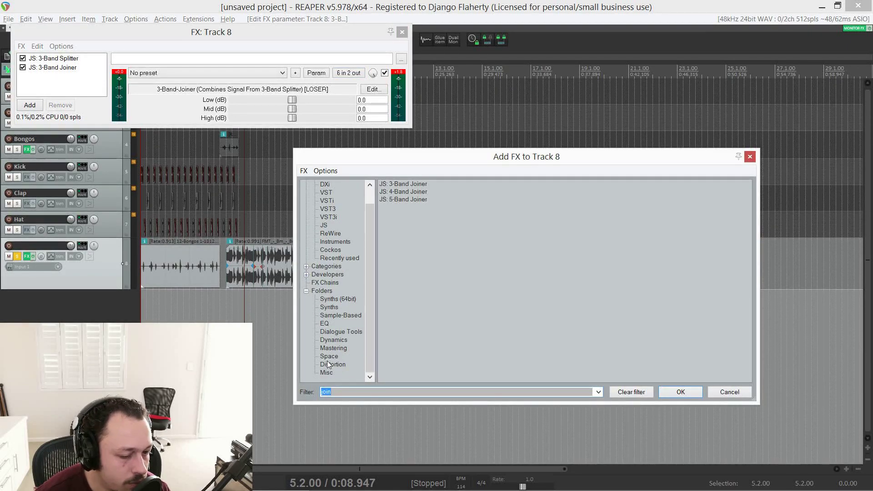
left_click(335, 365)
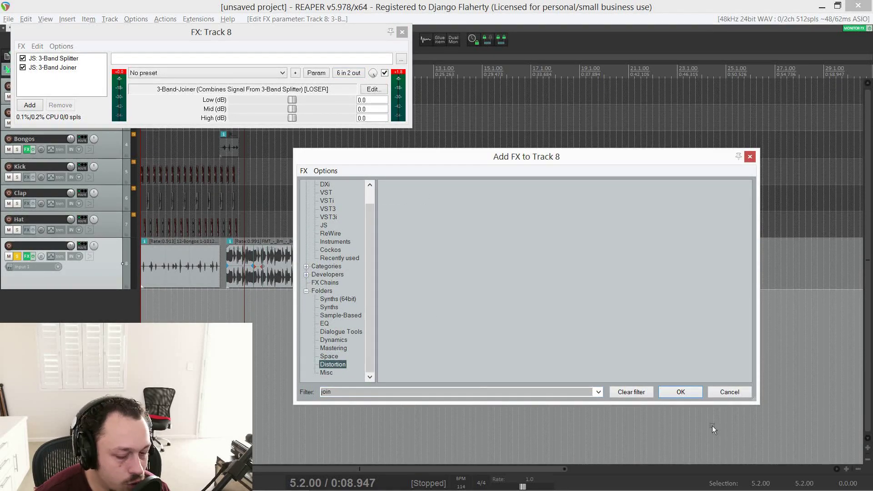
left_click(630, 392)
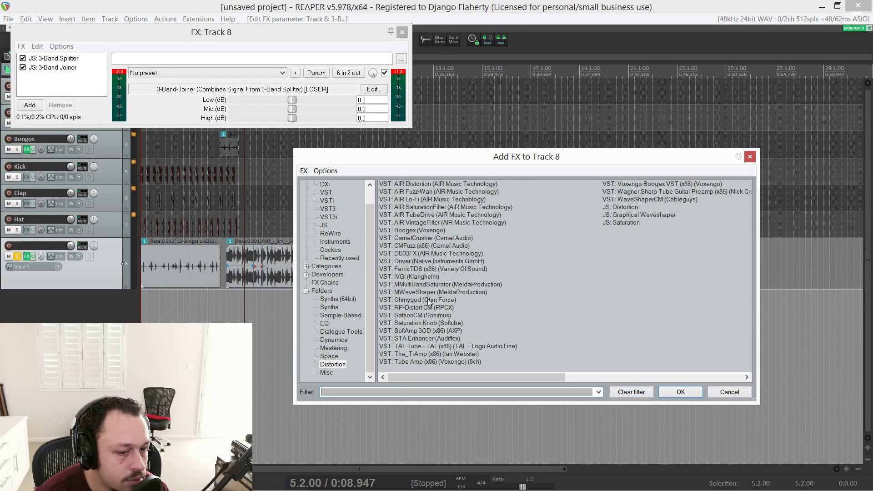
double_click(409, 238)
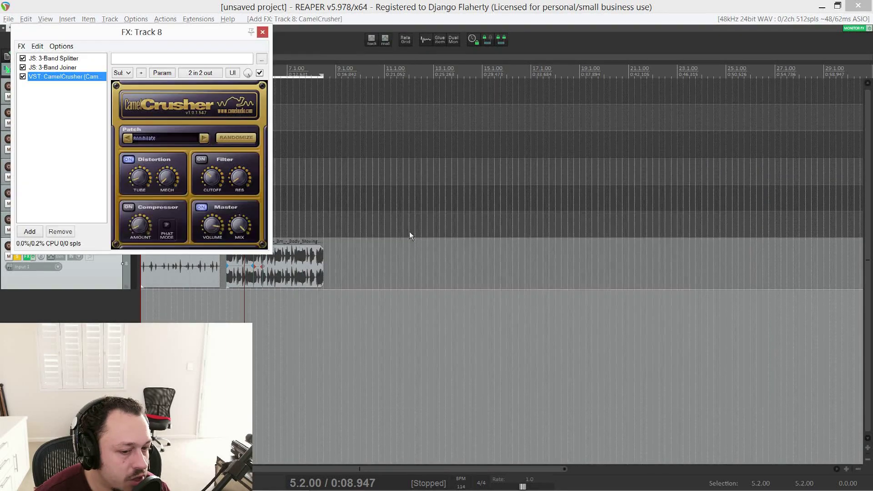
left_click_drag(69, 76, 70, 66)
- Disconnect CamelCrusher's outputs from channels 1/2 so it works on 3/4, then lower the joiner's Mid band
left_click(201, 74)
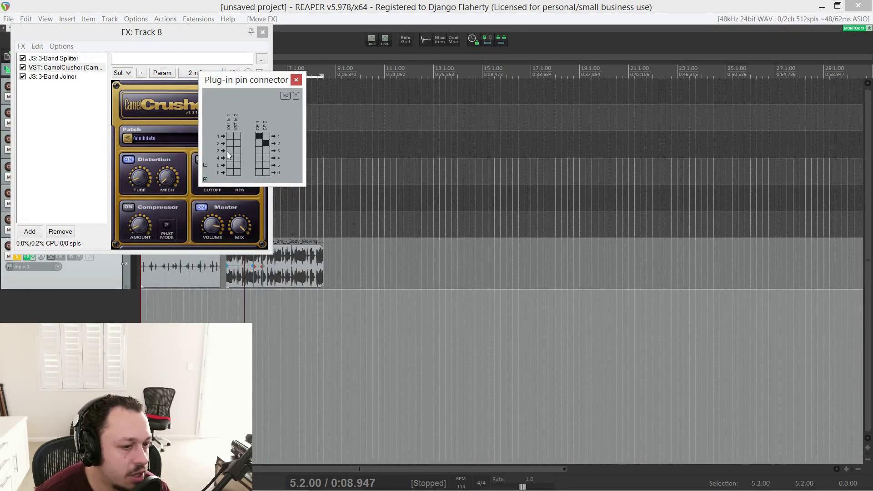
left_click(260, 135)
left_click(267, 142)
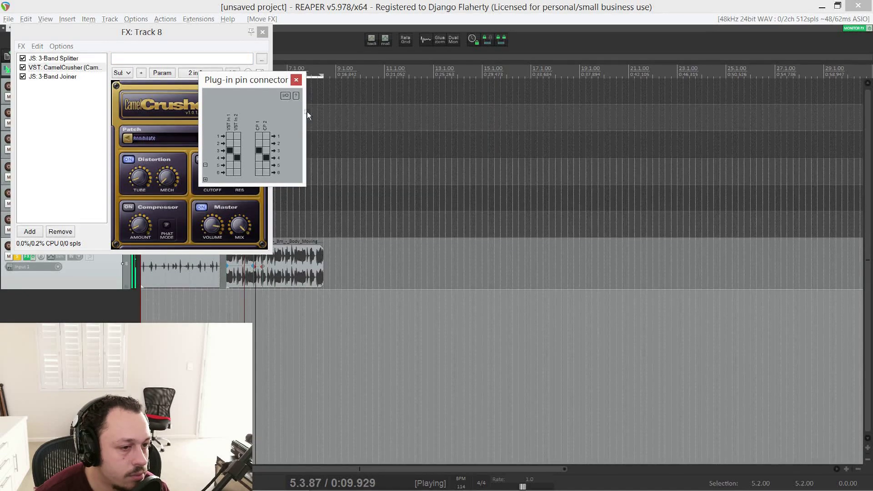
left_click(159, 197)
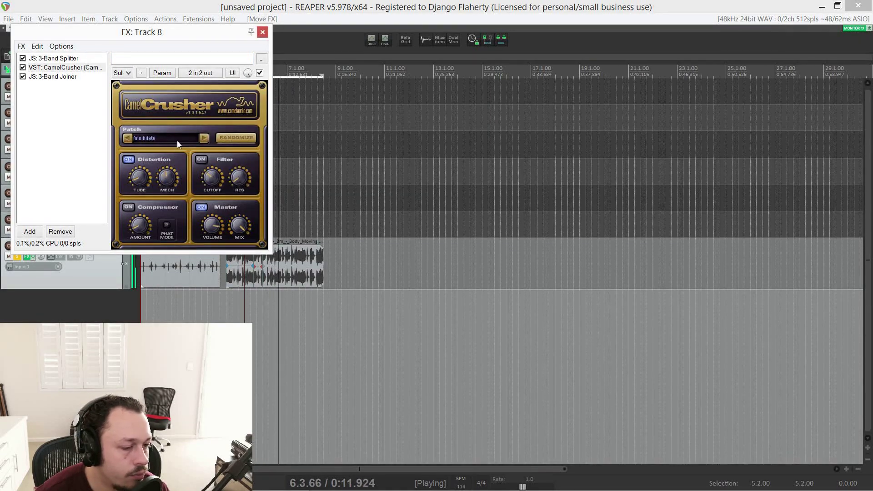
left_click(53, 76)
left_click_drag(293, 109, 275, 110)
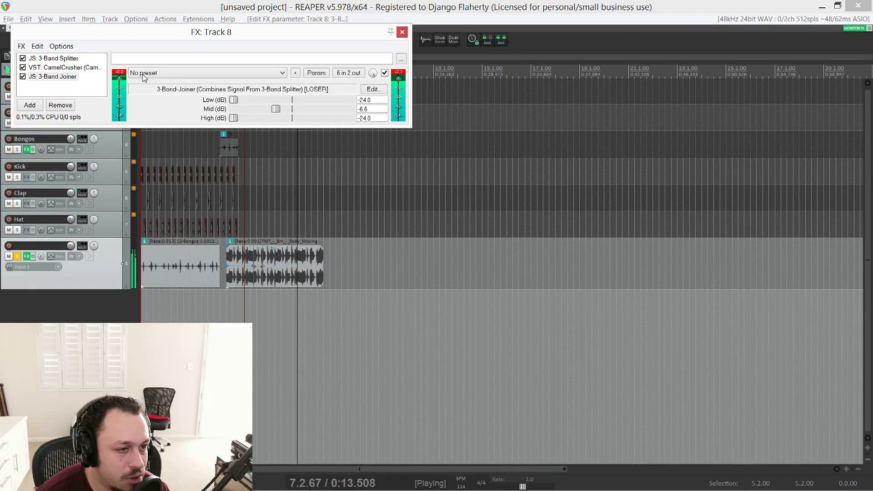
- Drag the 3-Band Splitter's Crossover 1 to 370 Hz and Crossover 2 to about 4813 Hz
left_click(68, 58)
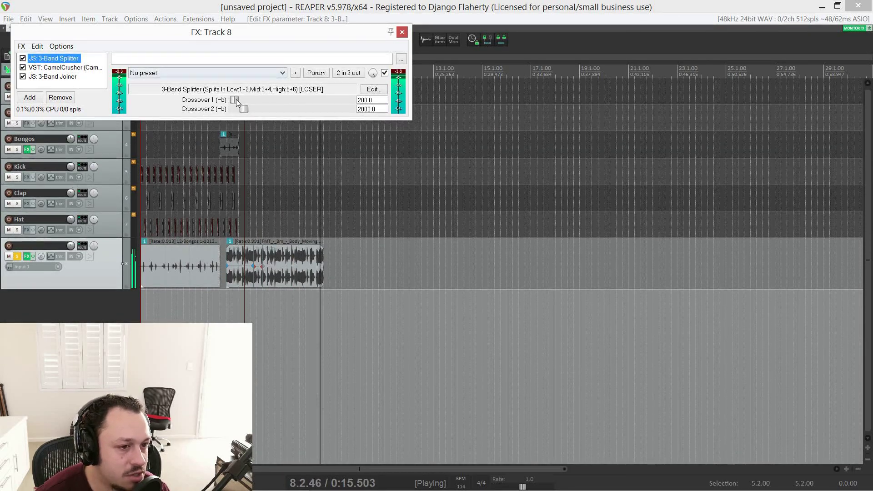
left_click_drag(234, 100, 235, 99)
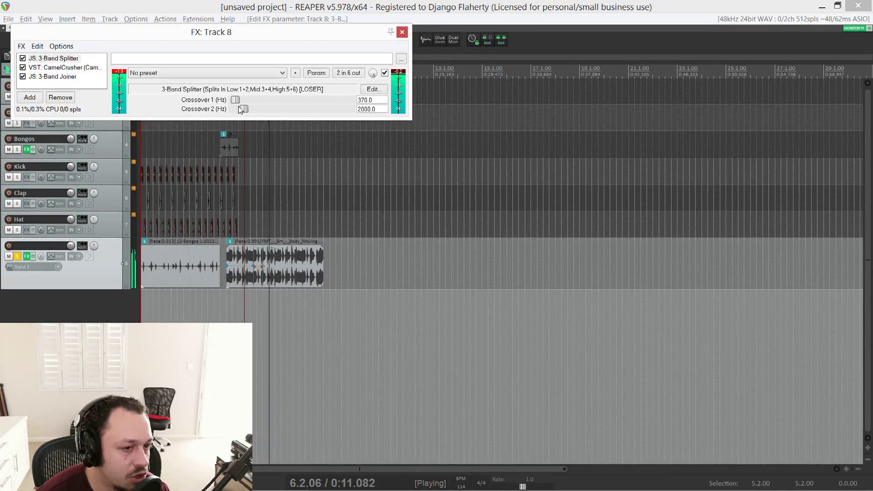
left_click_drag(244, 109, 259, 109)
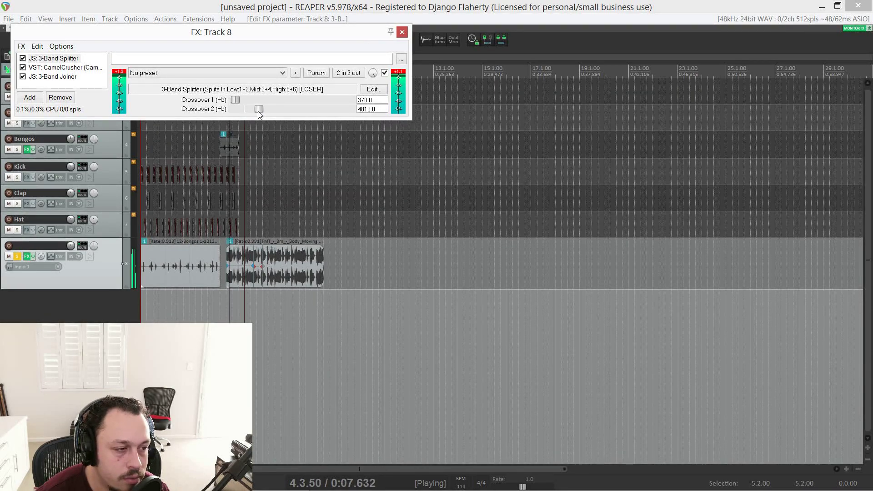
left_click(55, 77)
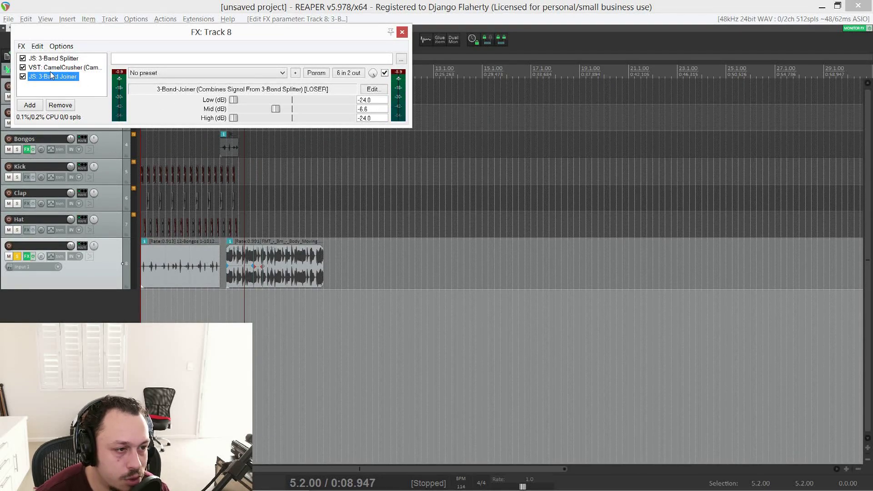
- Add Acon Digital Multiply from the Space folder just before the 3-Band Joiner
left_click(30, 105)
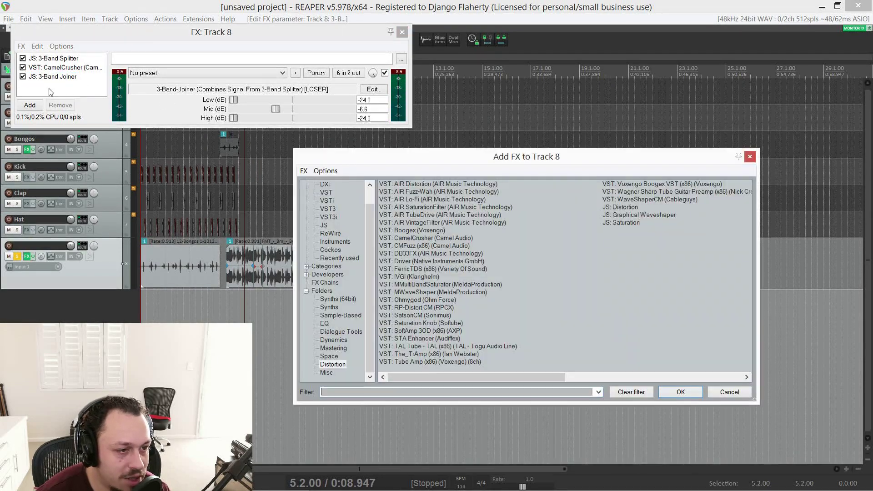
left_click(329, 356)
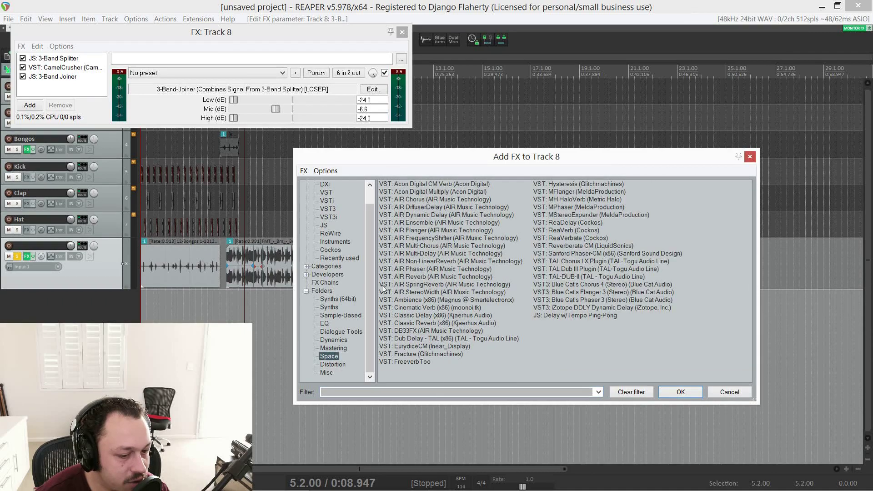
double_click(440, 193)
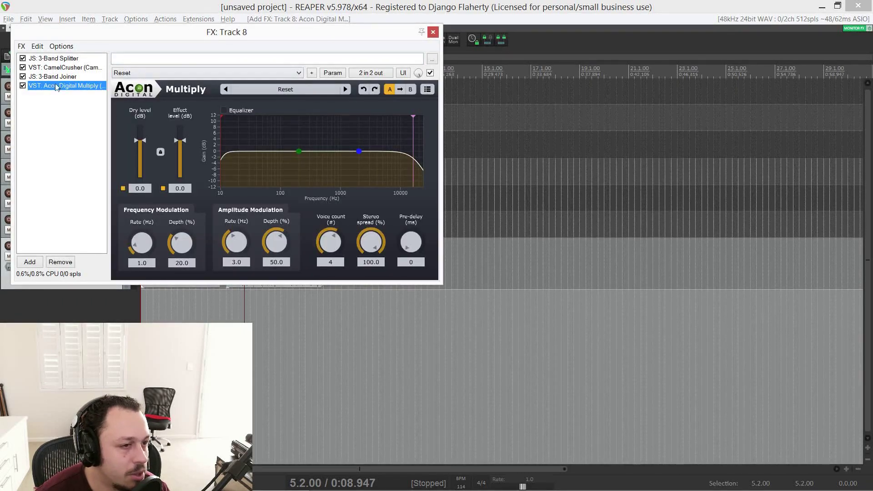
left_click_drag(73, 78, 73, 77)
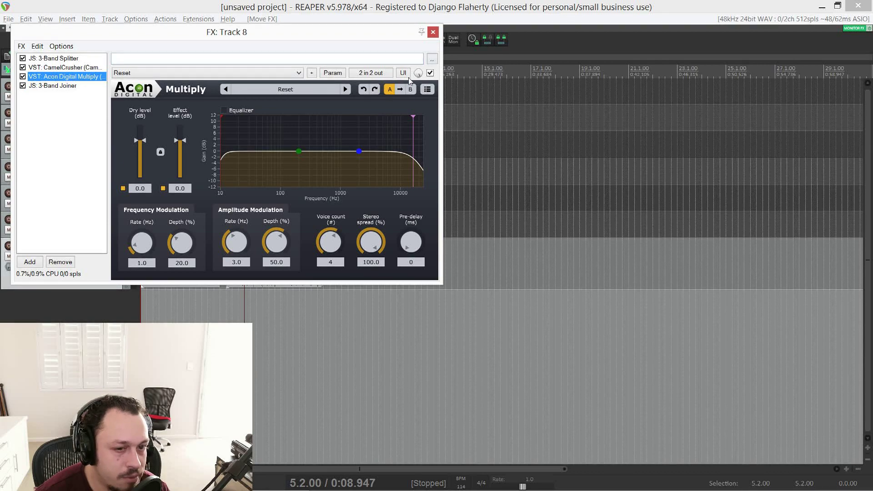
- Route Multiply's inputs and outputs to the high-band channels 5/6
left_click(372, 74)
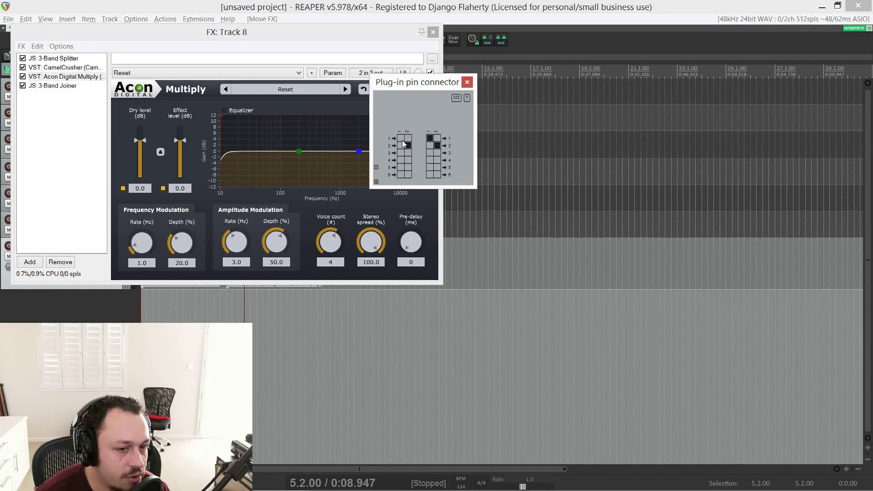
left_click(400, 167)
left_click(407, 174)
left_click(430, 138)
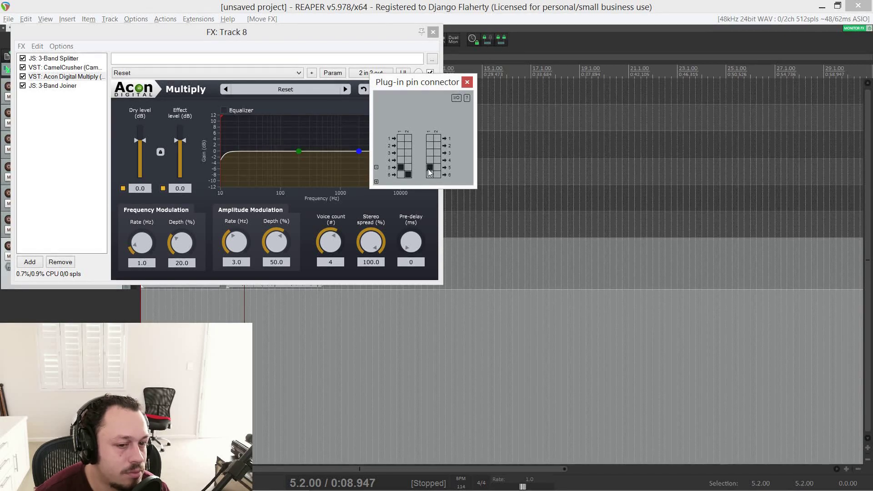
key("space")
left_click(467, 83)
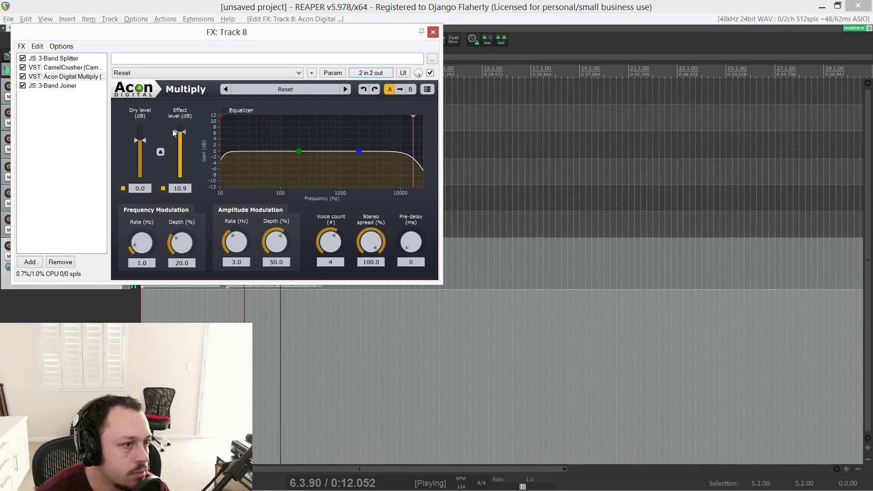
- Set the joiner's High band to 0 dB and raise the Mid band partly back up
left_click(52, 85)
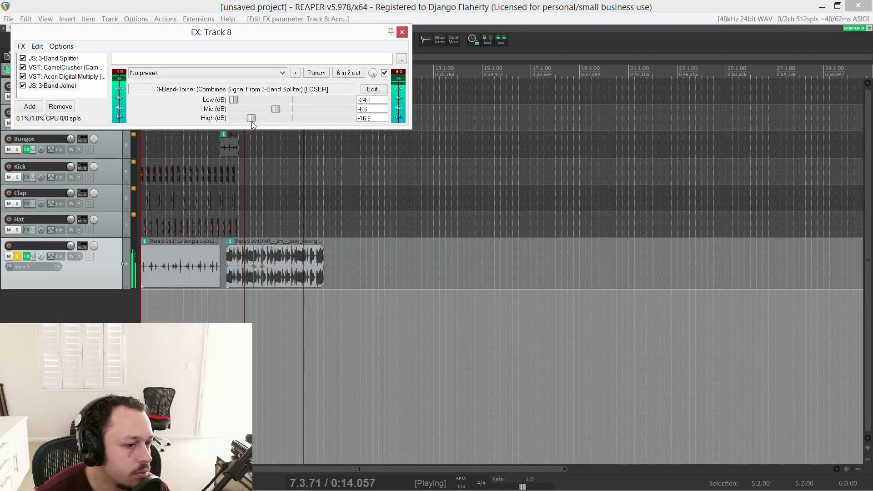
left_click_drag(258, 119, 213, 104)
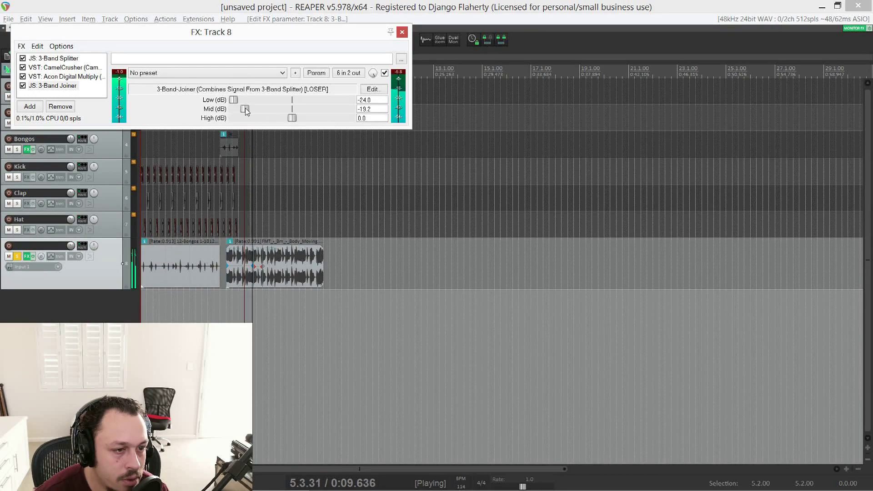
left_click_drag(253, 111, 293, 101)
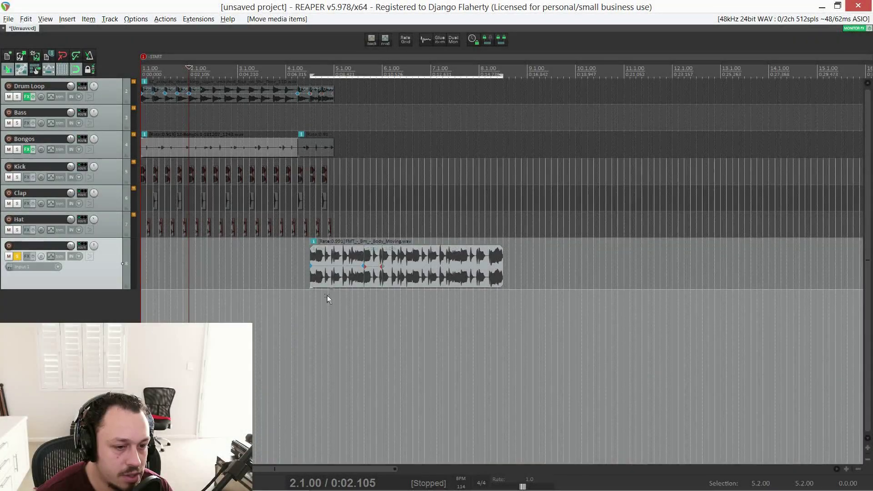
- Move the FMT bass item onto the Bass track at 1.1.00, then unsolo and delete track 8
left_click(333, 282)
left_click_drag(341, 289, 150, 116)
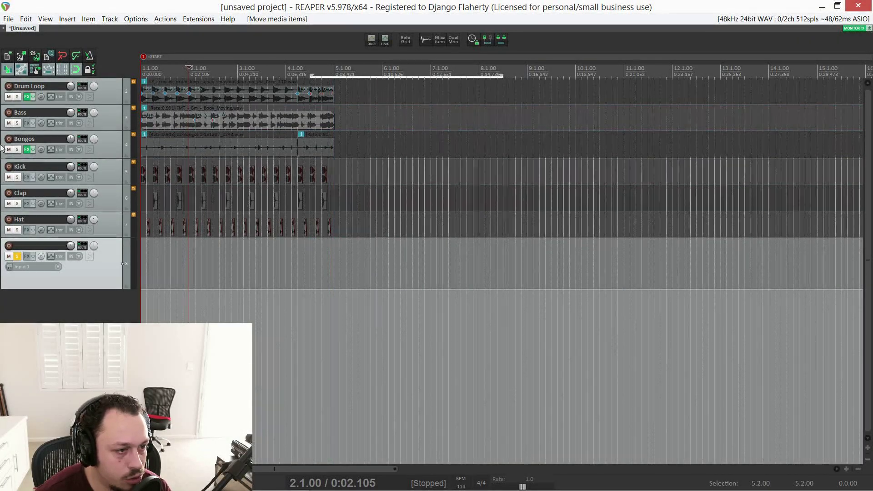
left_click(17, 257)
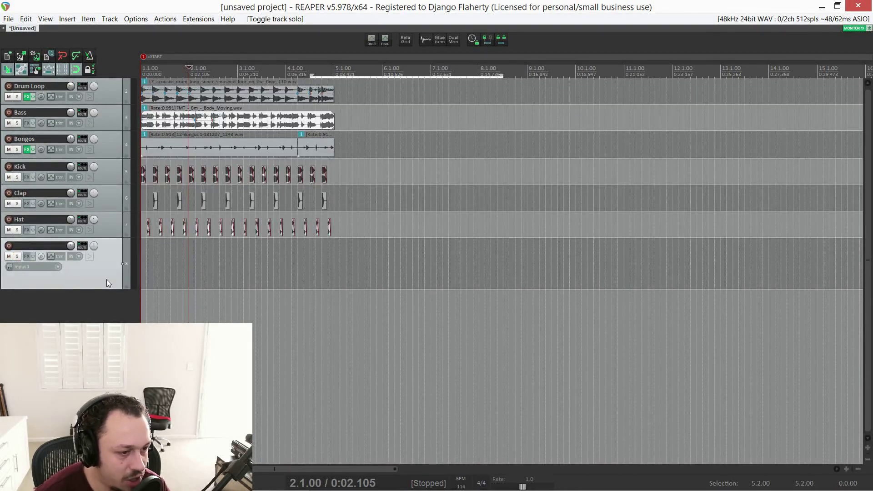
key("Delete")
key("space")
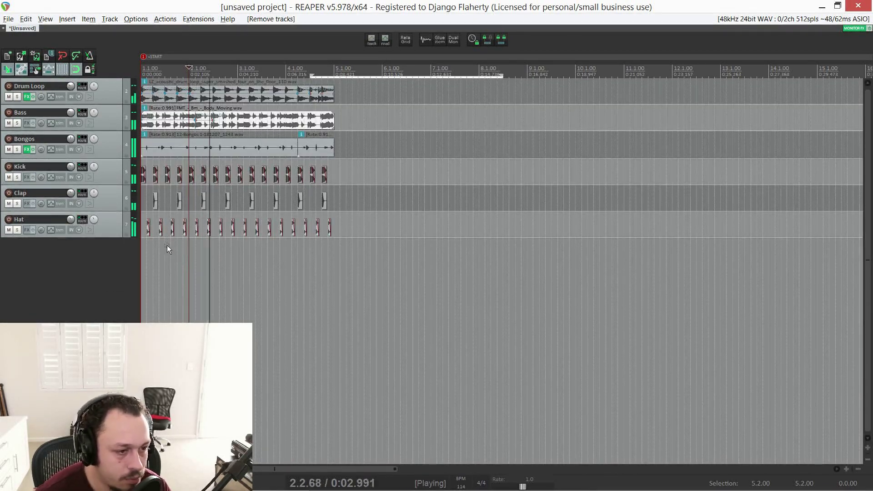
key("space")
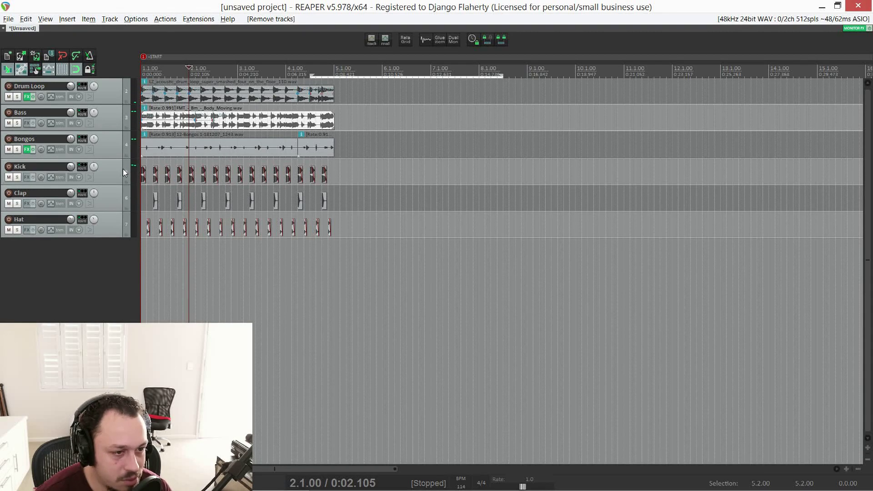
key("Home")
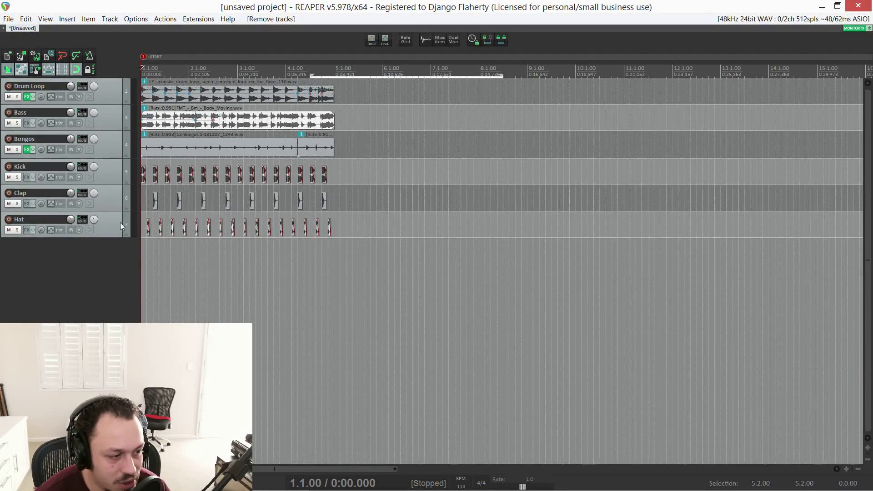
scroll(233, 125, "up", 3)
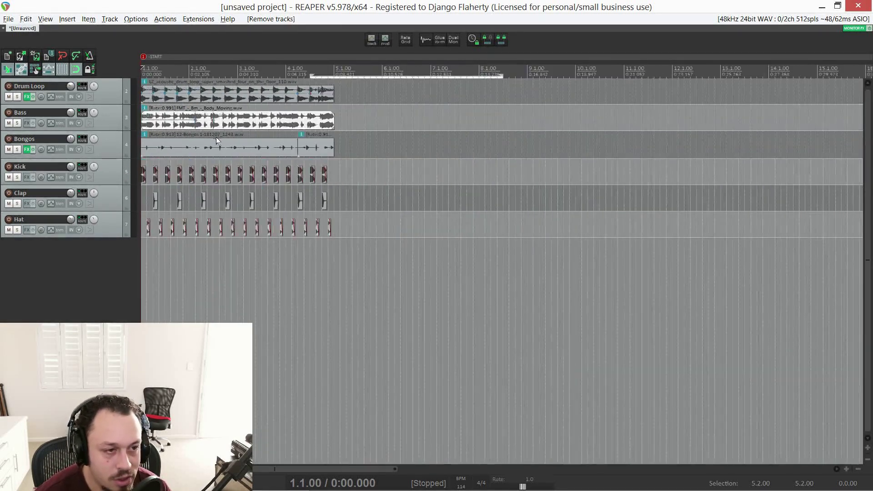
left_click(227, 140)
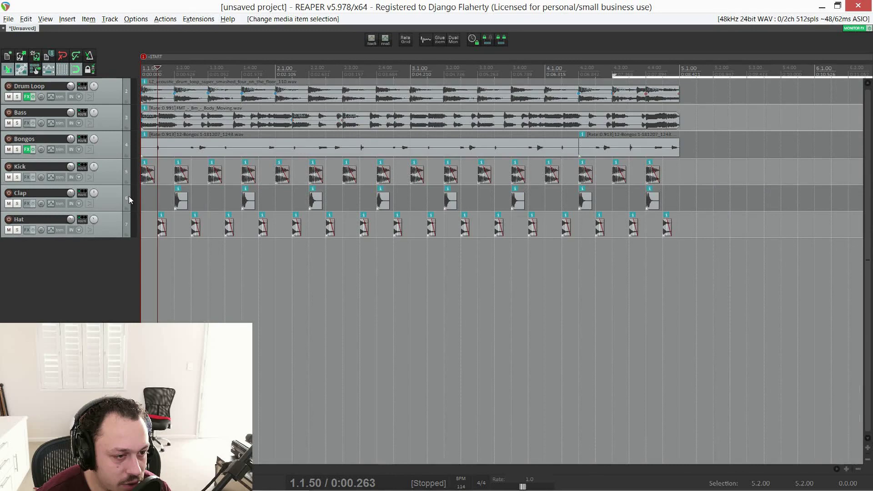
- Solo Kick and Bass together and loop playback over bars 1.1–5.1
left_click(17, 177)
key("space")
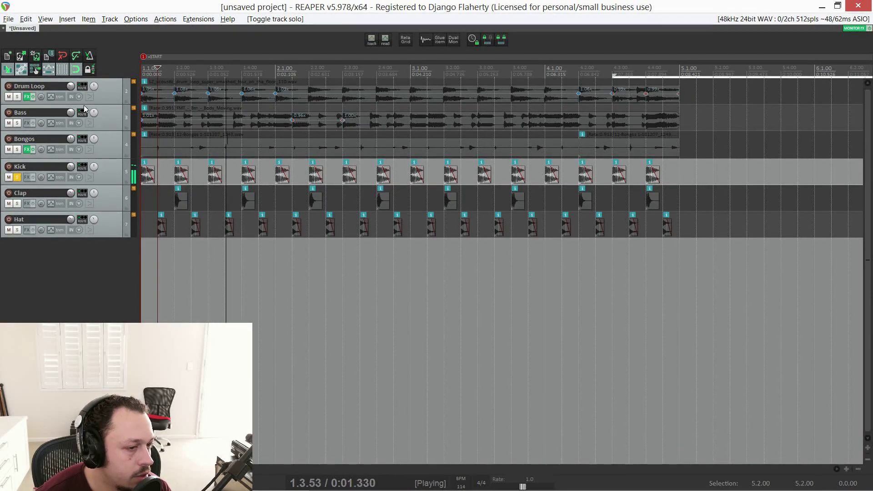
left_click(16, 123)
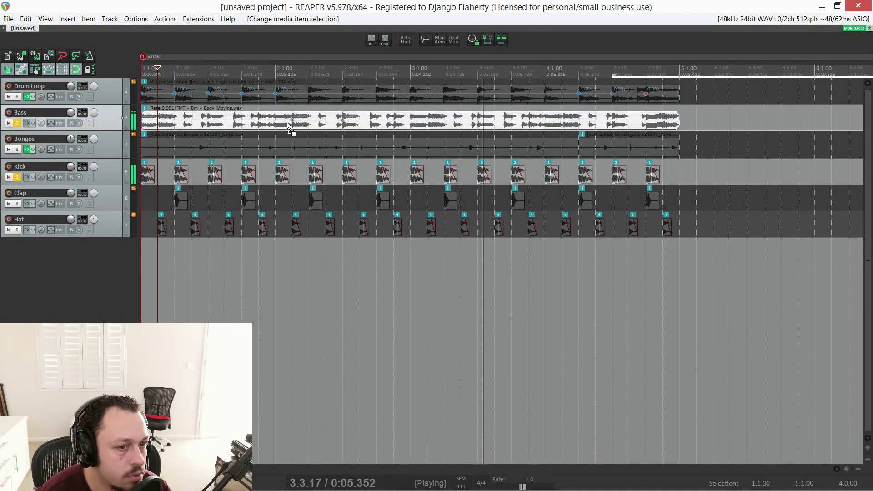
key("ctrl+a")
key("l")
scroll(244, 145, "down", 3)
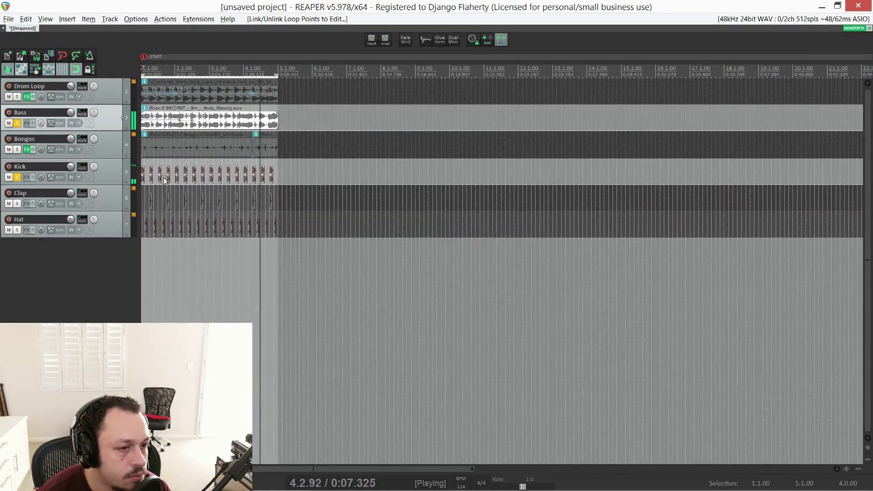
scroll(146, 186, "up", 3)
key("space")
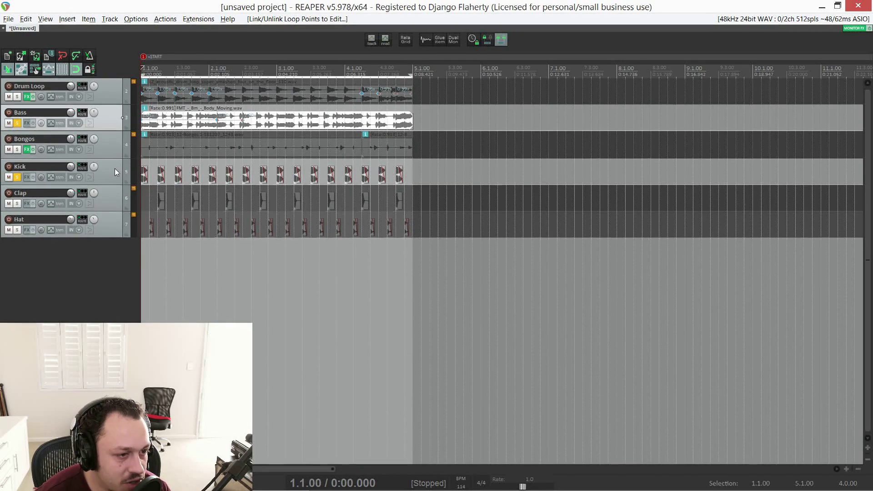
left_click(105, 177)
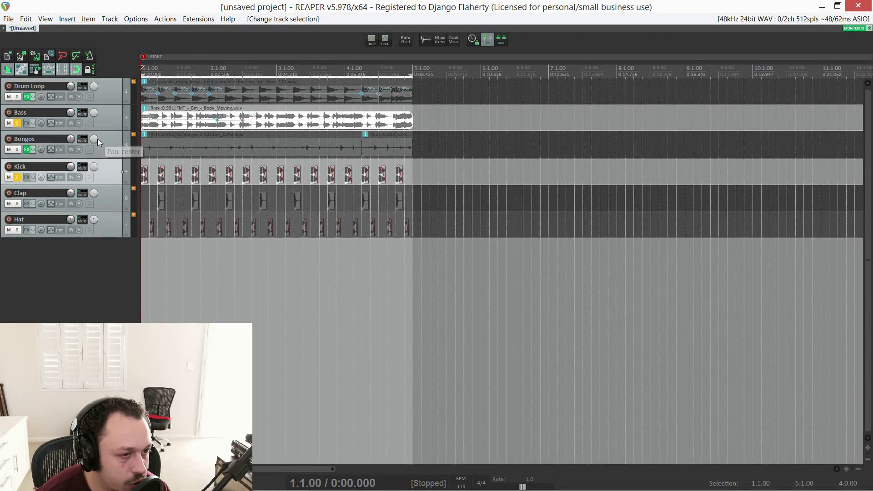
- Add ReaComp from the Dynamics folder to the Bass track and solo only Bass
left_click(27, 124)
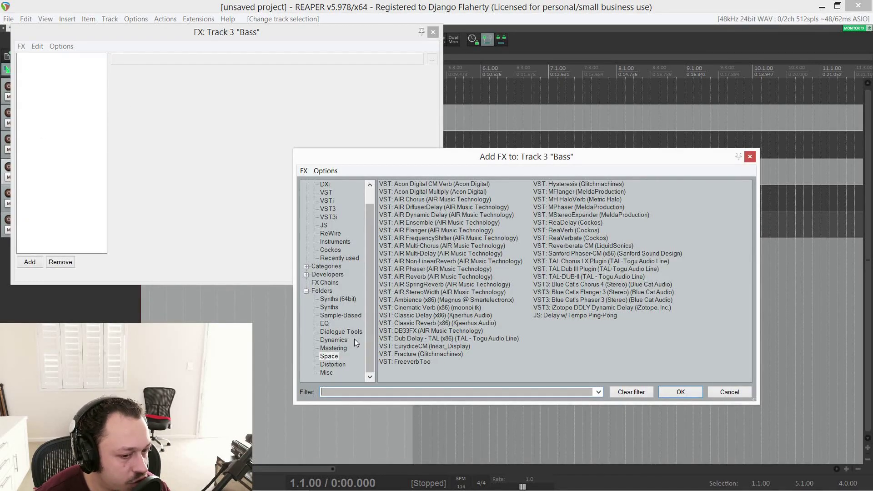
left_click(333, 340)
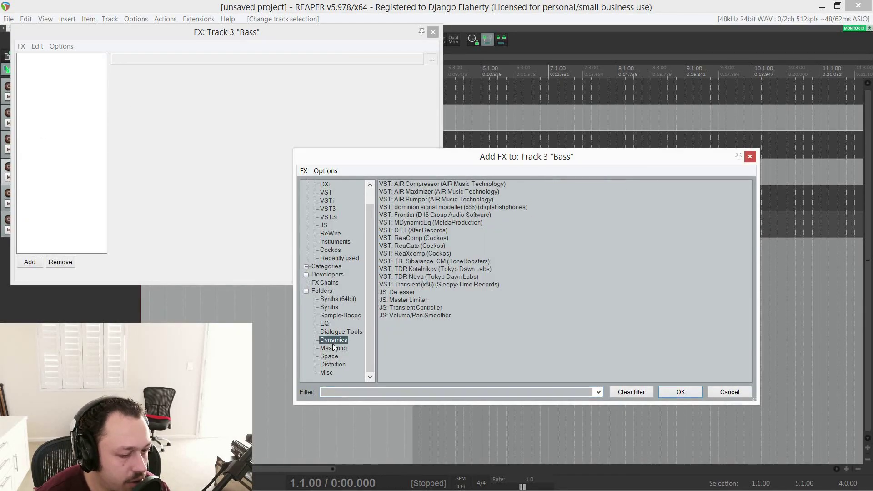
double_click(421, 238)
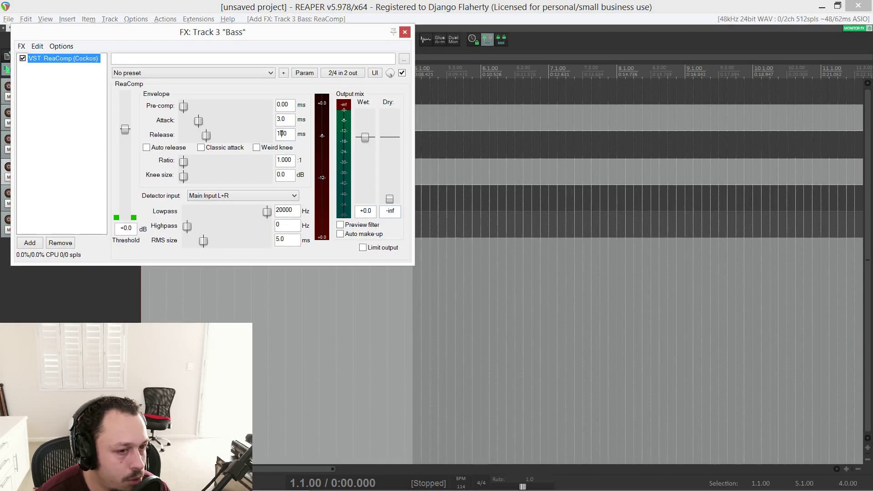
key("space")
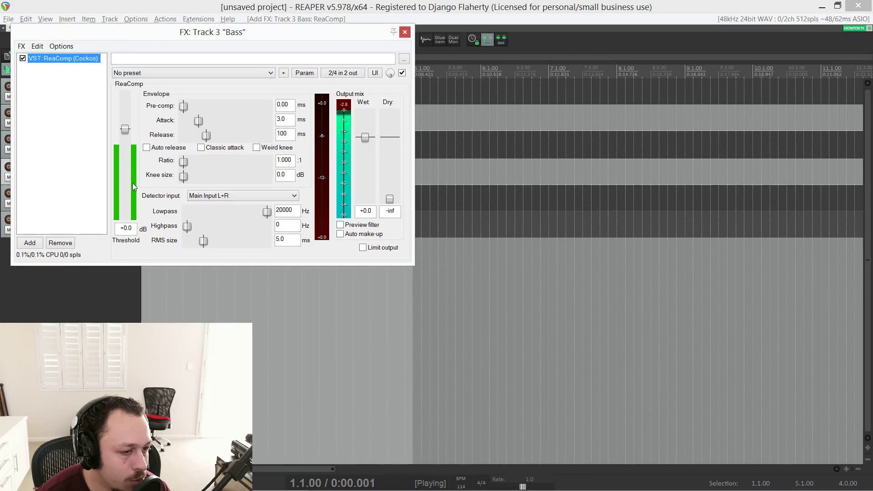
key("Escape")
left_click(104, 122)
left_click(17, 123)
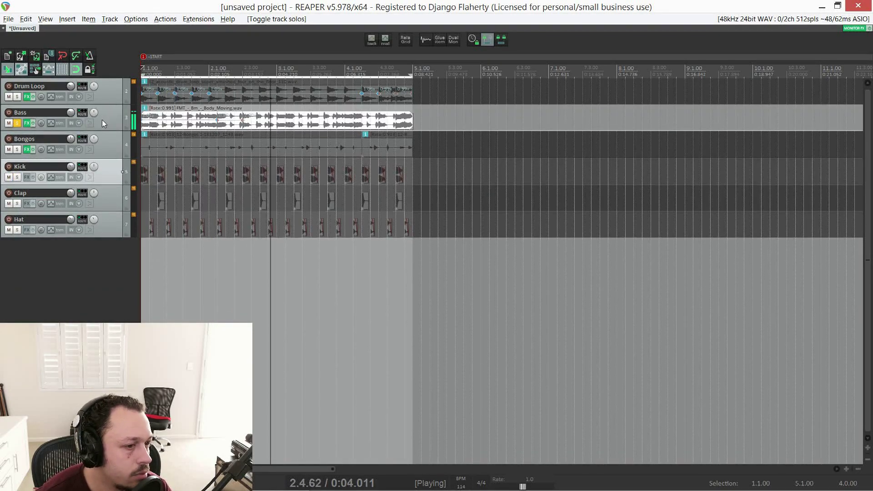
left_click(102, 119)
- Set ReaComp's threshold to -10.1 dB and ratio to 2.06:1 while listening
left_click(26, 124)
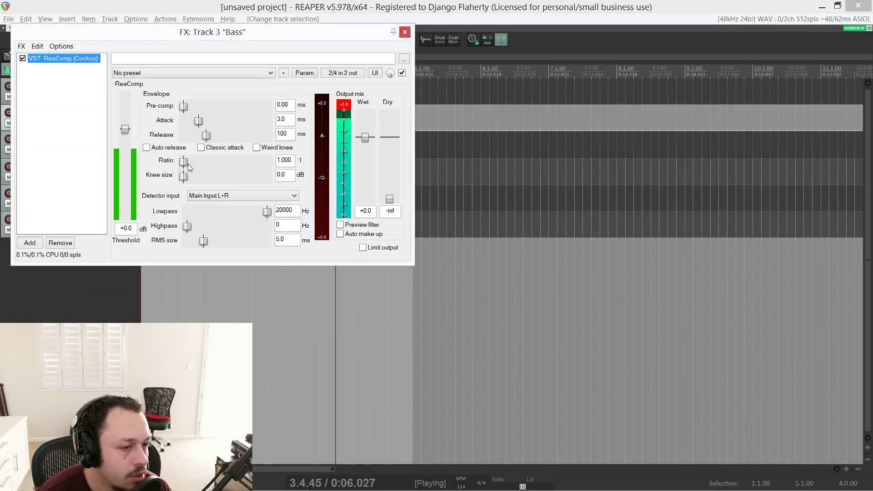
left_click_drag(119, 130, 119, 161)
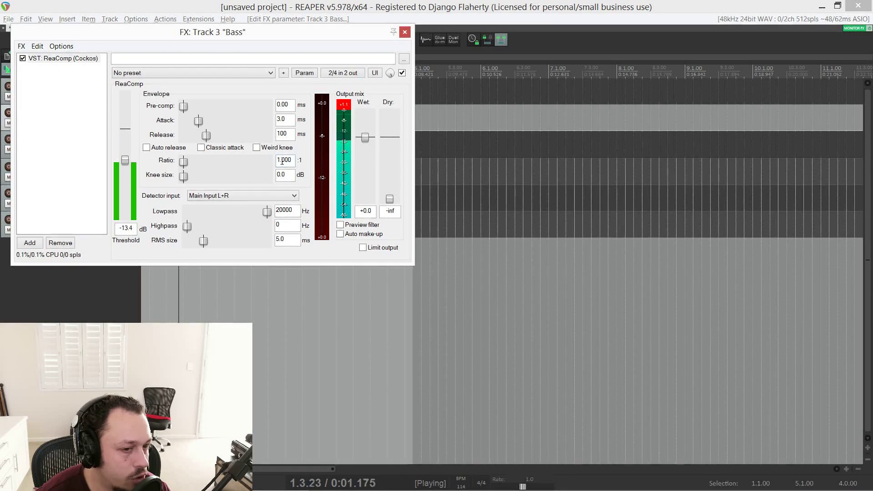
left_click_drag(186, 164, 210, 167)
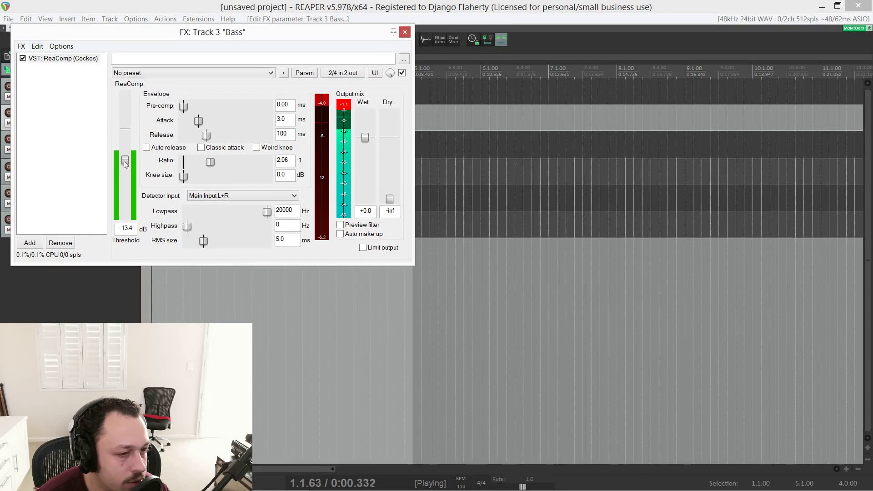
left_click_drag(125, 162, 124, 156)
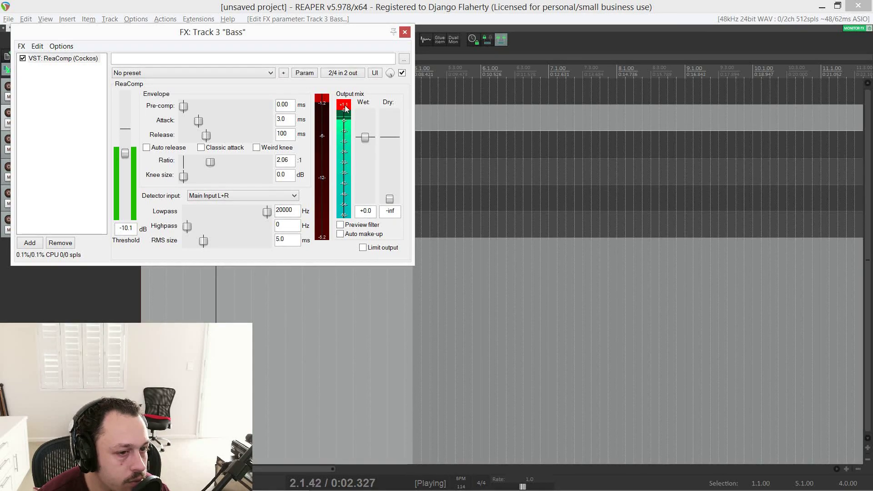
key("space")
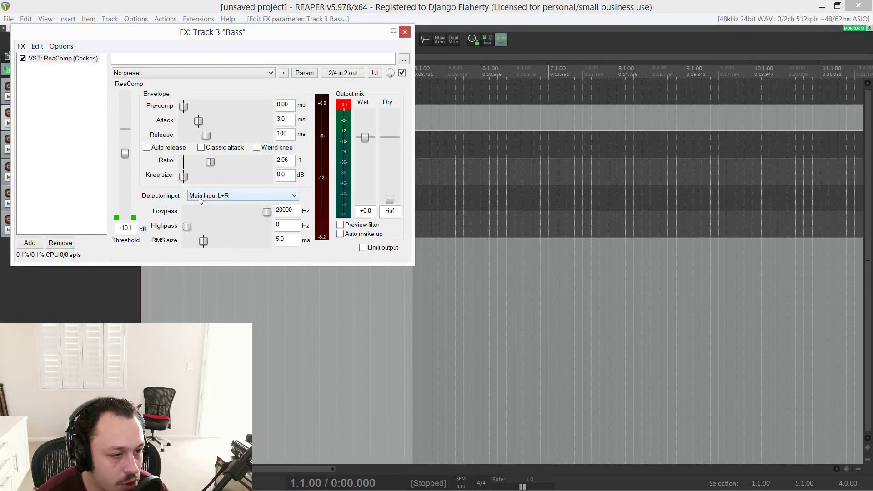
- Expand the Bass track to 4 channels in ReaComp's pin connector
key("space")
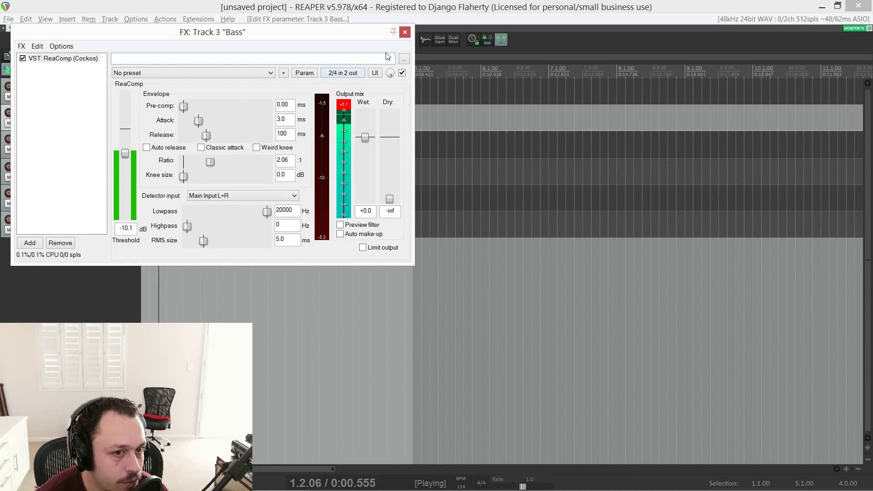
key("space")
left_click(343, 73)
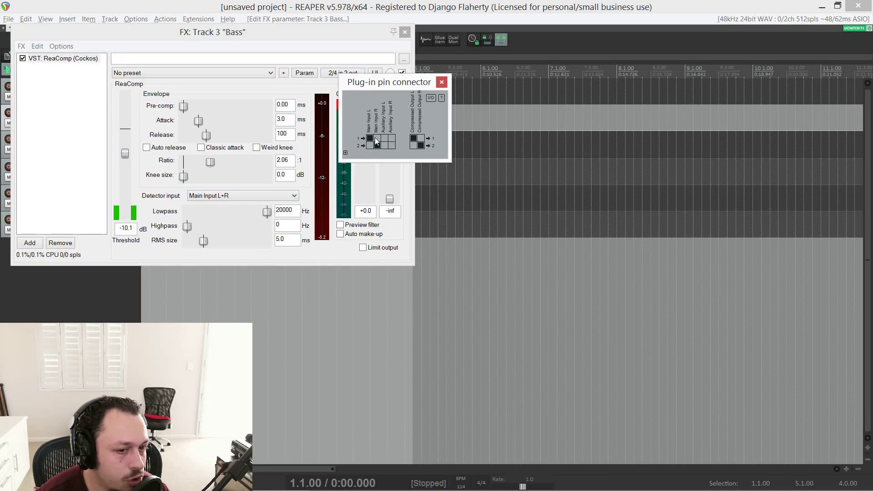
left_click(345, 153)
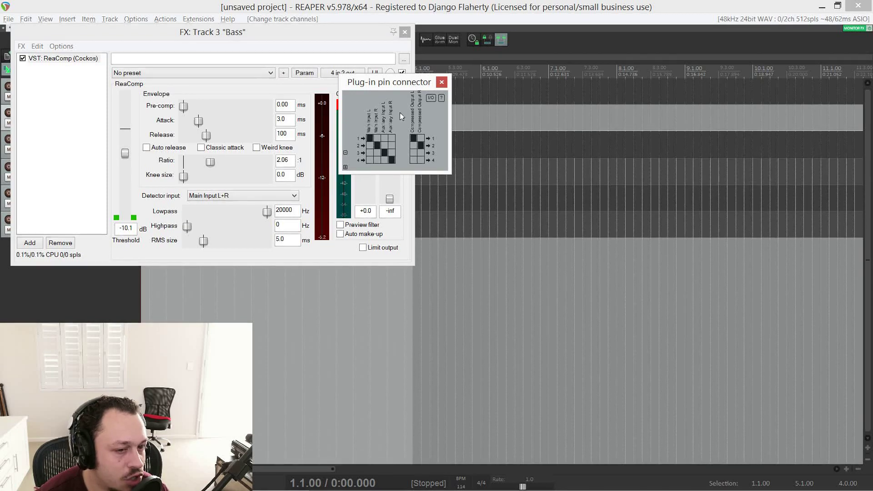
left_click(442, 81)
- Set ReaComp's detector input to Auxiliary Input L+R and audition the result
left_click(226, 198)
left_click(222, 212)
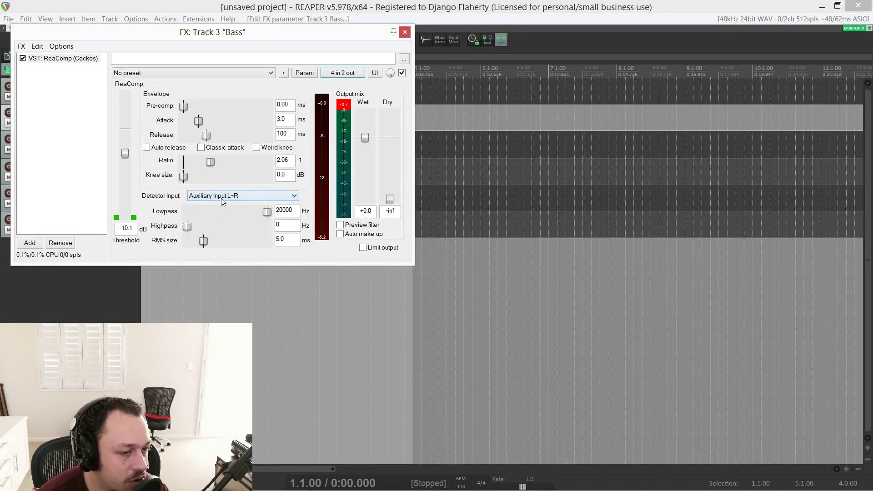
key("space")
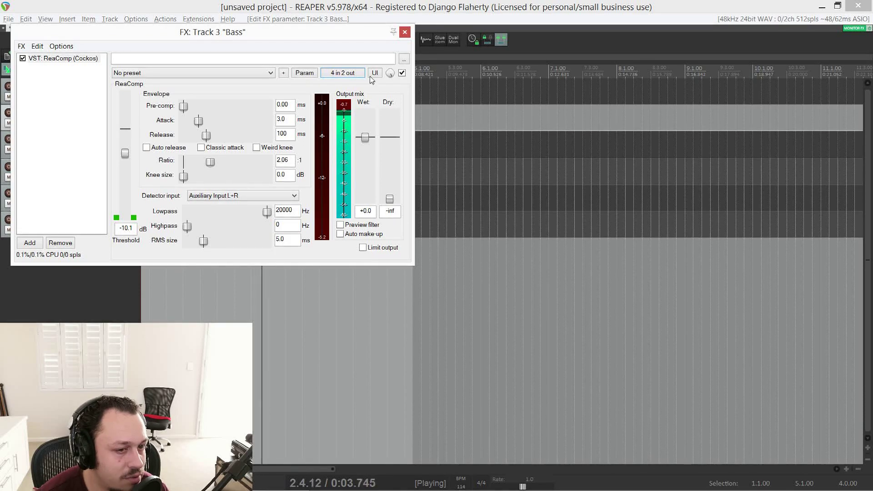
key("space")
- Close the compressor and solo the Kick alongside Bass for playback
key("Escape")
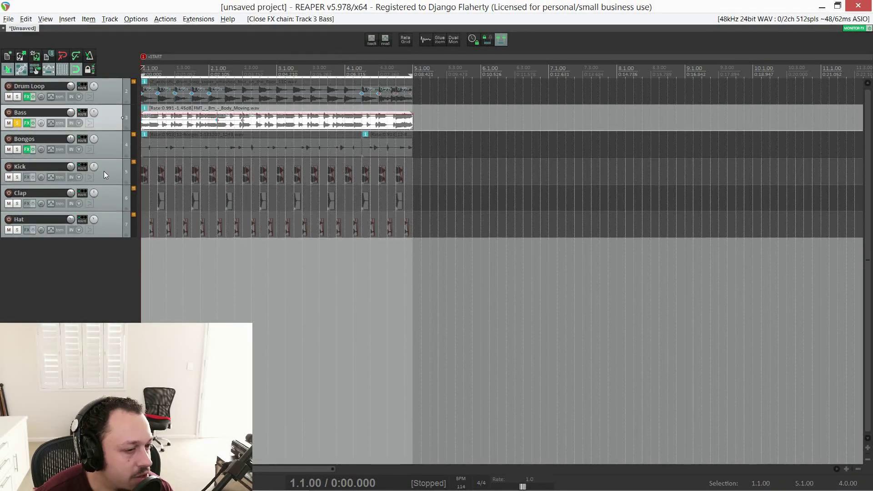
left_click(98, 175)
key("F6")
key("space")
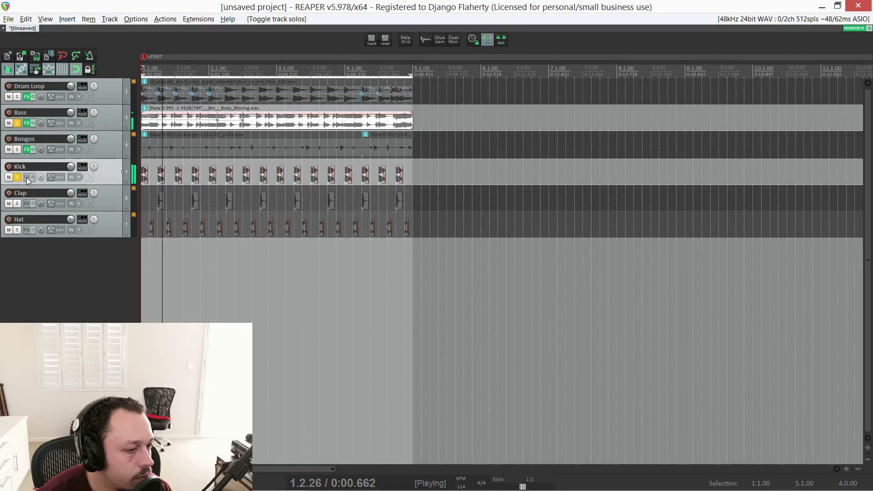
key("space")
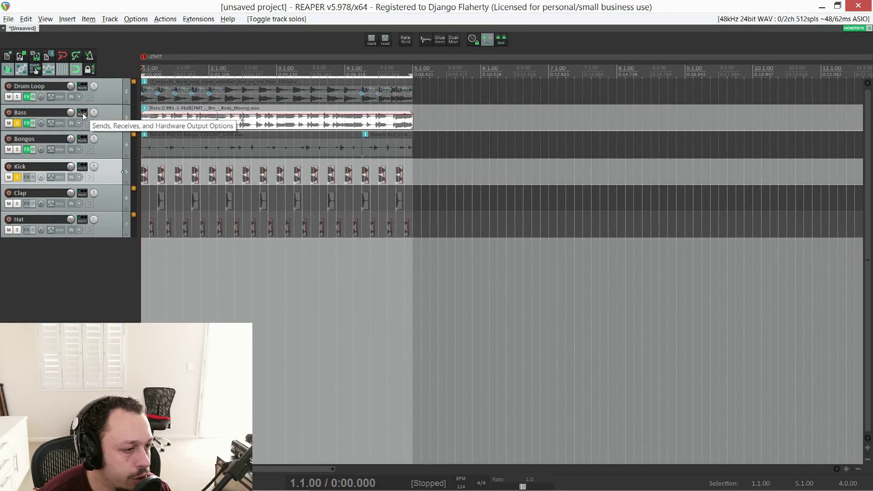
left_click(83, 114)
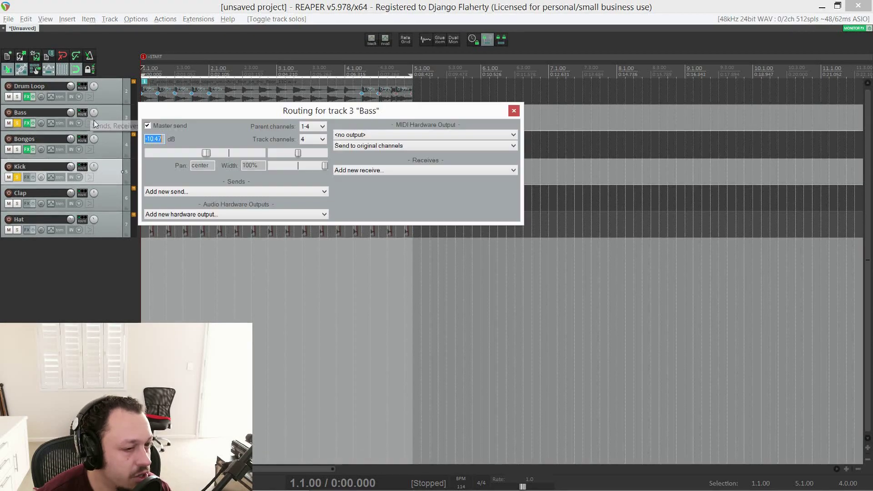
left_click(381, 174)
left_click(371, 211)
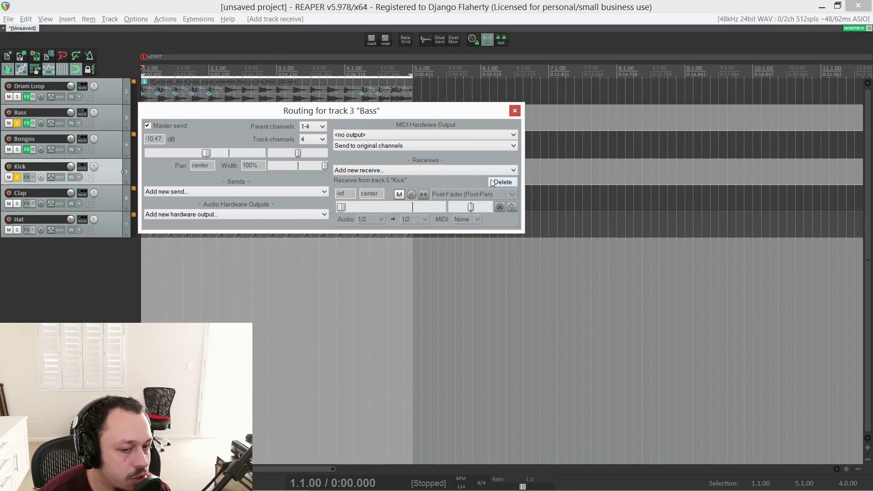
left_click(501, 182)
key("Escape")
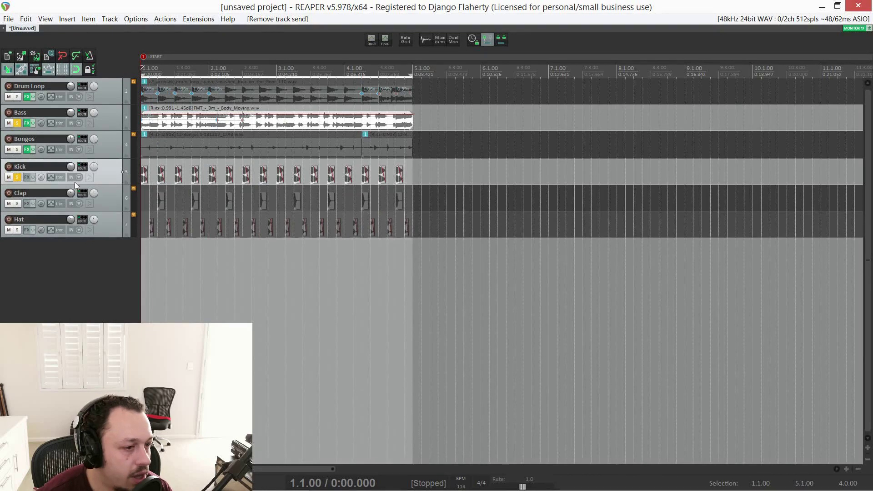
left_click(80, 168)
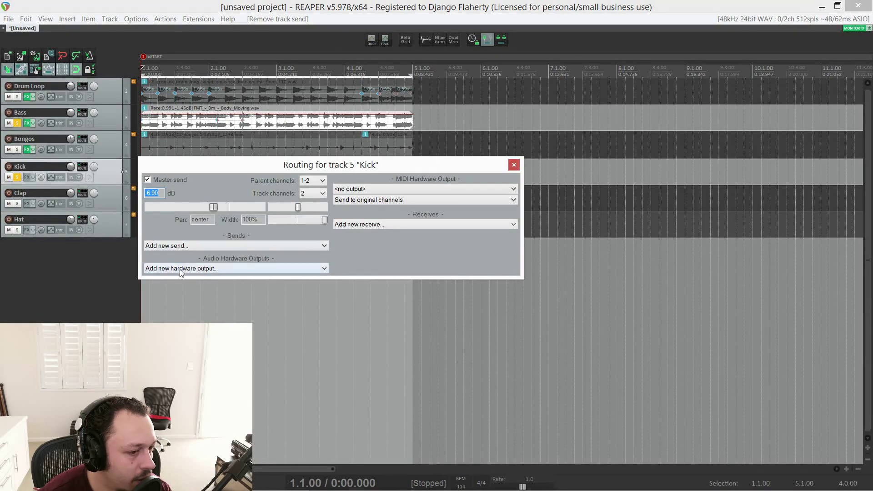
left_click(236, 246)
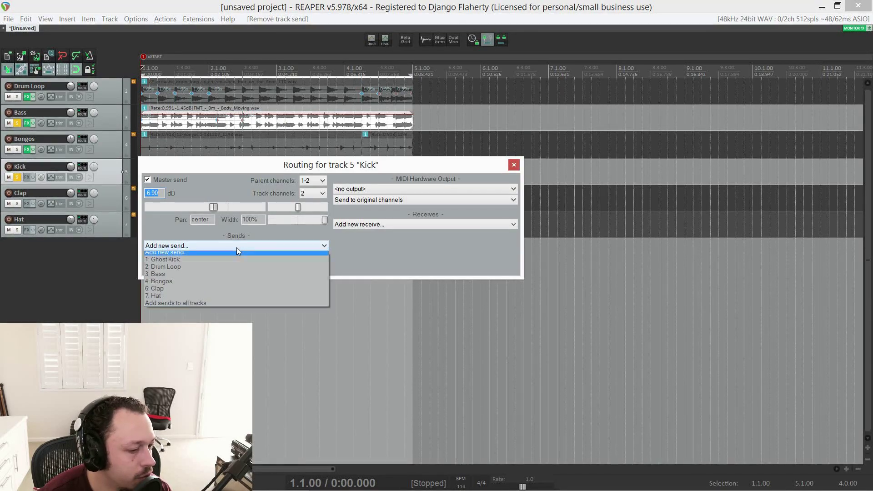
left_click(208, 278)
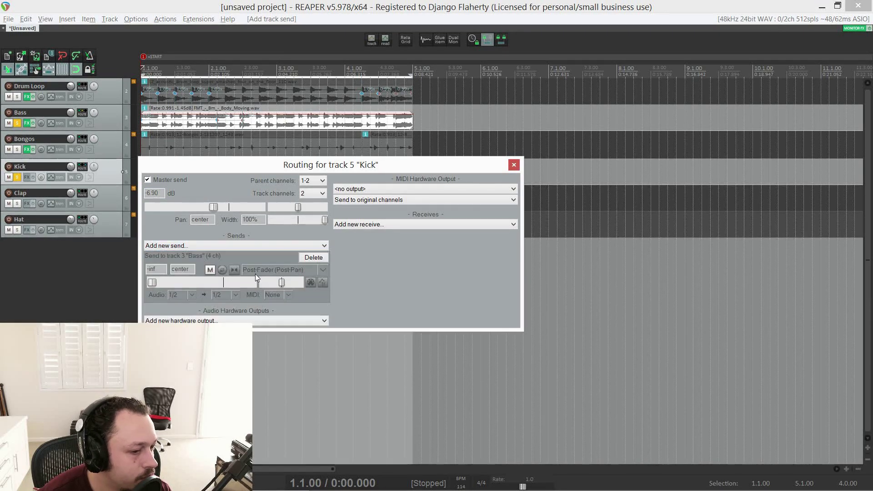
left_click(314, 257)
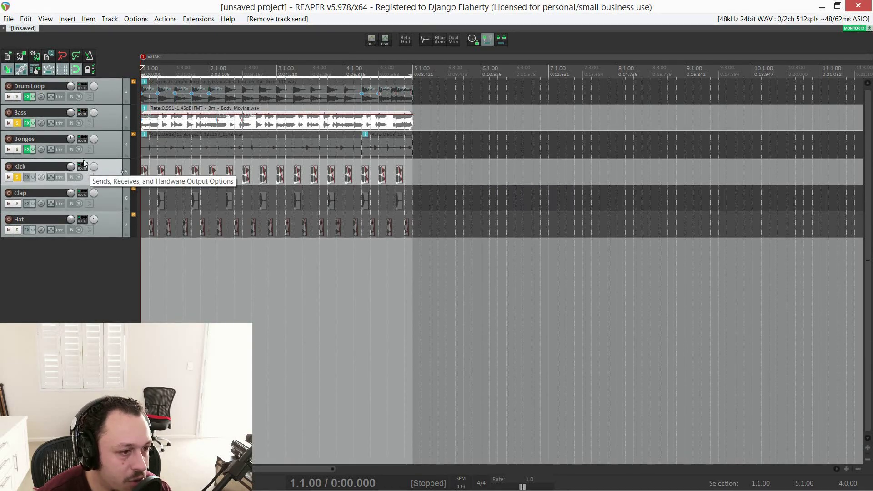
- Create a send from Kick to the Bass track and audition it while raising the send level
left_click_drag(83, 150, 80, 117)
key("space")
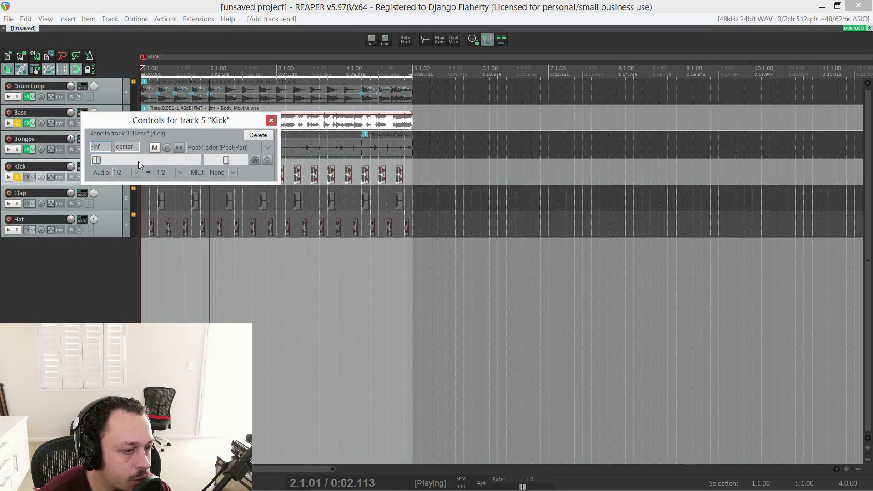
key("space")
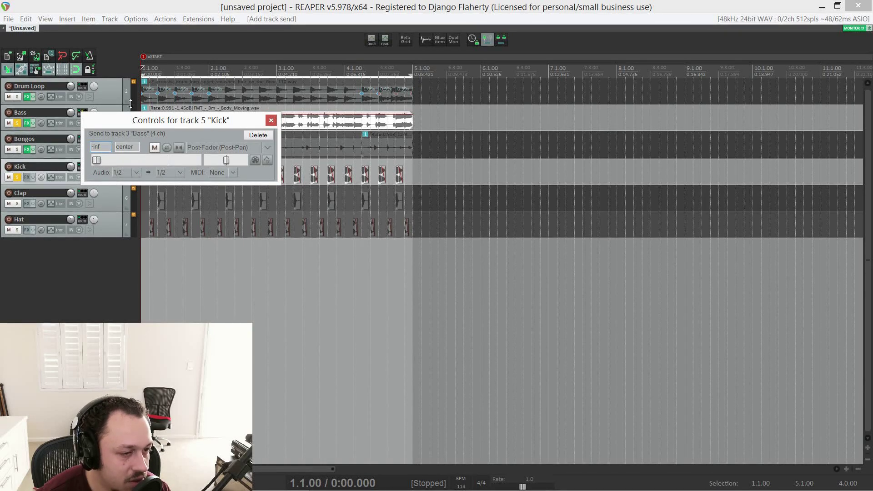
left_click_drag(105, 120, 251, 109)
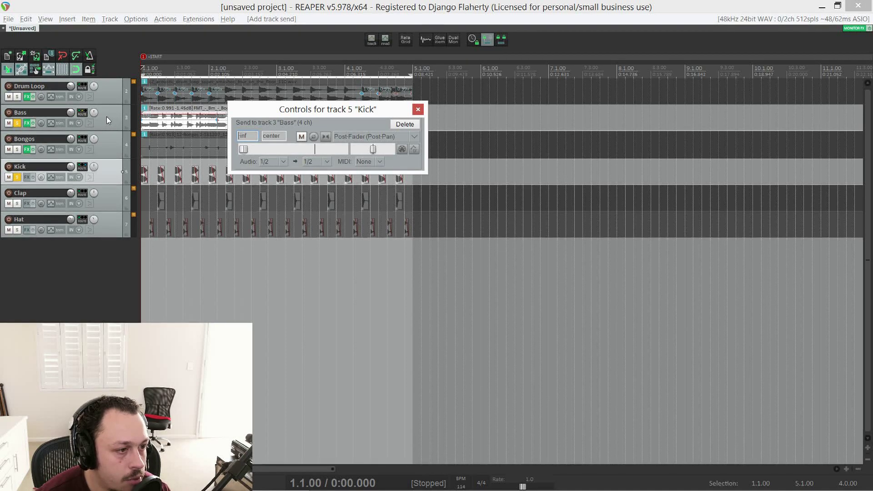
key("space")
left_click_drag(245, 148, 182, 158)
key("space")
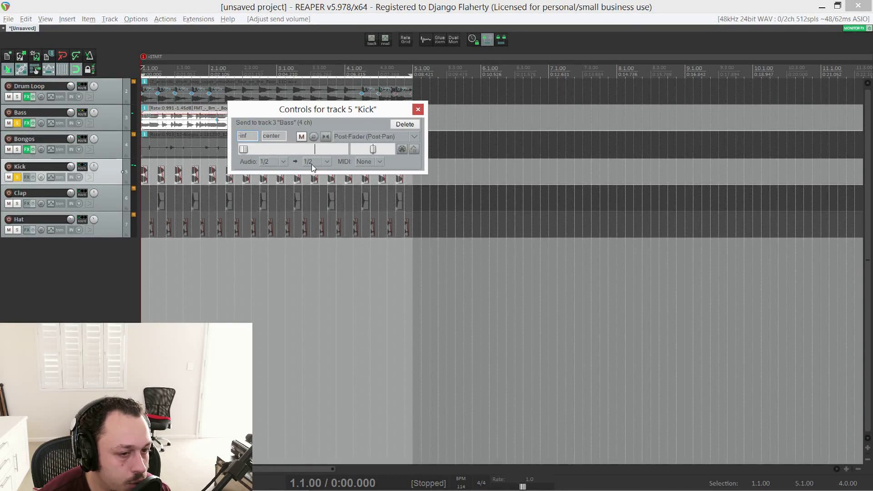
- Route the Kick send into new Bass channels 5/6 at 0 dB and close the send controls
left_click(314, 163)
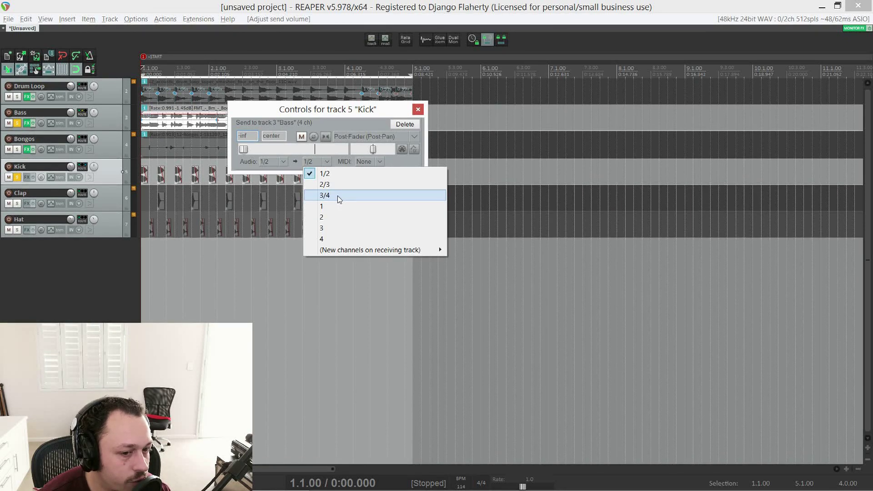
mouse_move(364, 250)
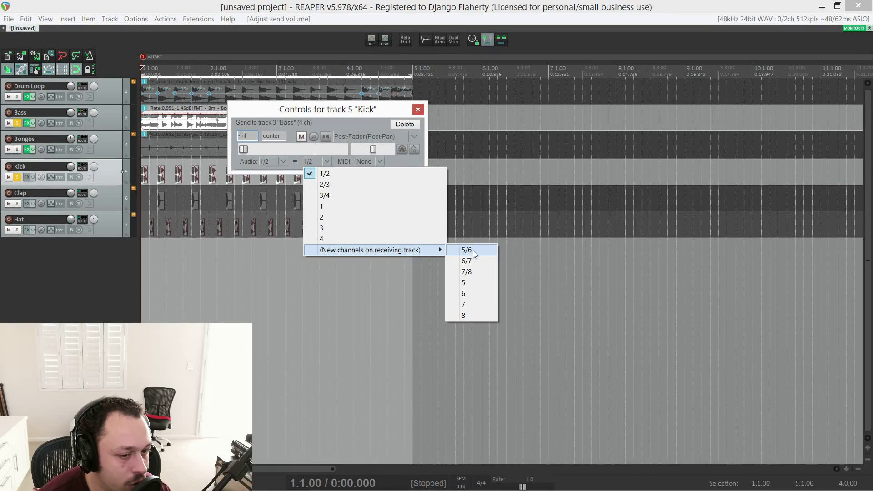
left_click(473, 251)
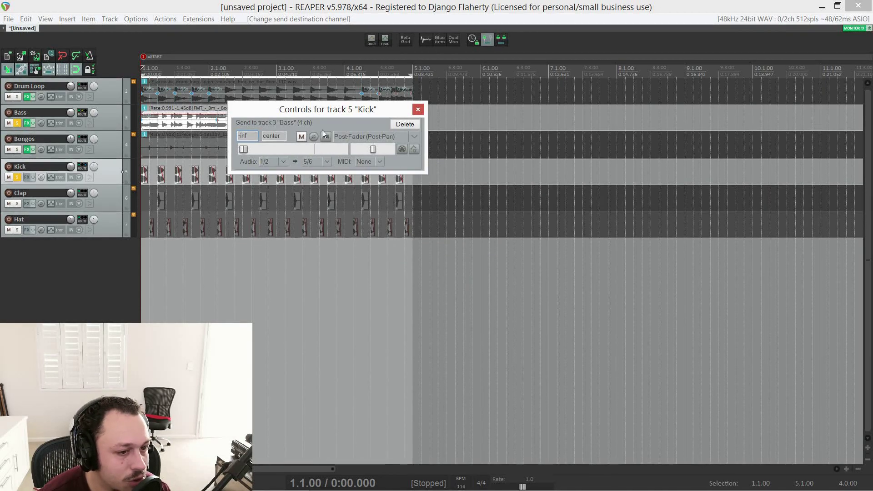
left_click_drag(256, 148, 315, 150)
key("space")
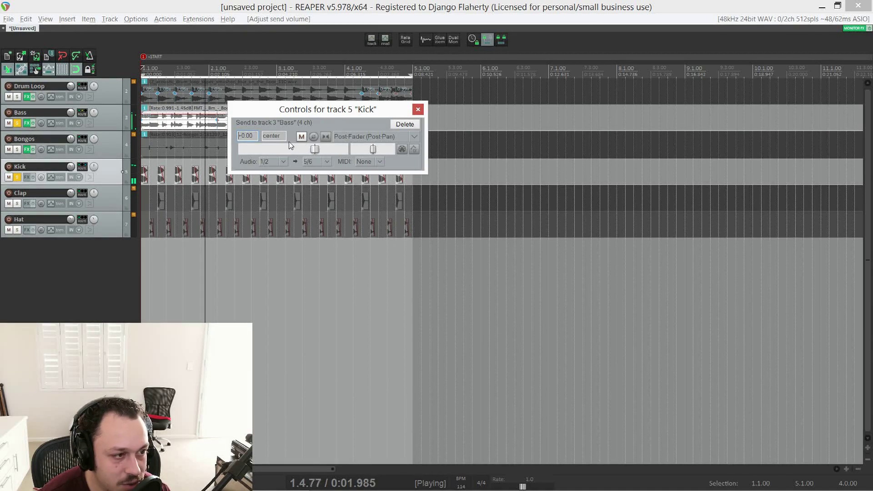
left_click(419, 108)
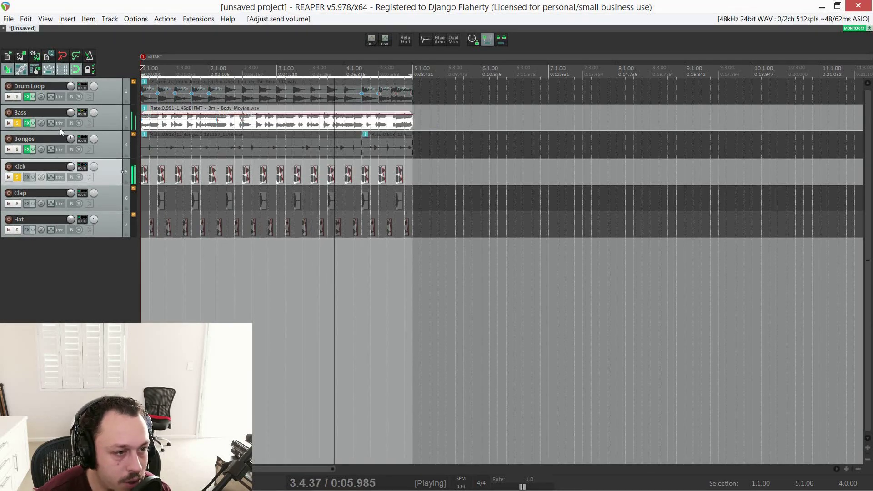
- Feed channels 5–6 instead of 3–4 into the Bass ReaComp sidechain input
left_click(27, 123)
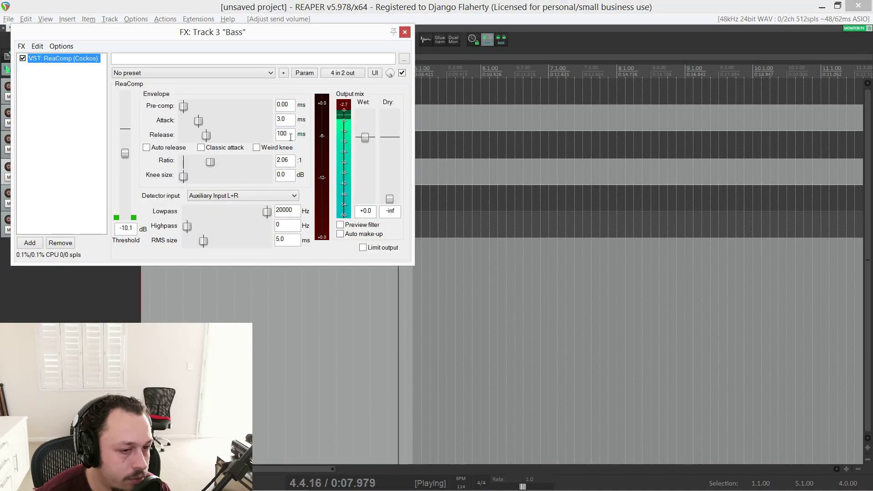
left_click(336, 76)
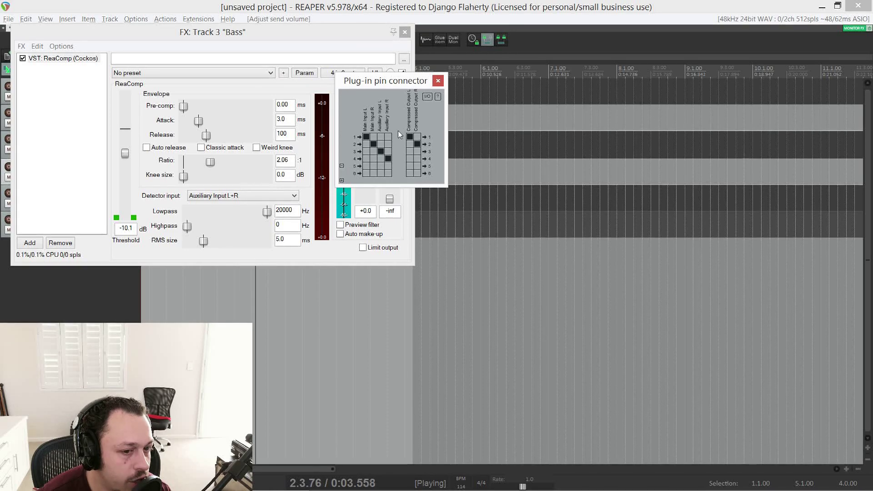
left_click(381, 151)
left_click(388, 159)
left_click(381, 166)
left_click(387, 173)
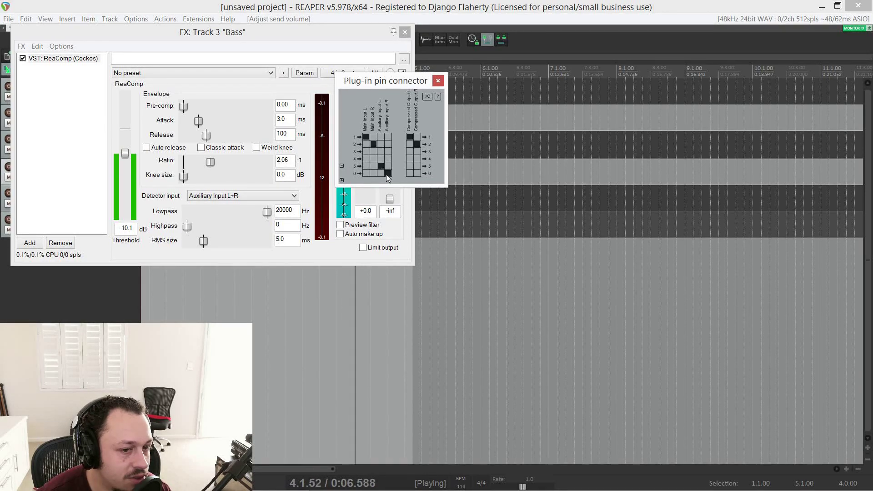
left_click(438, 81)
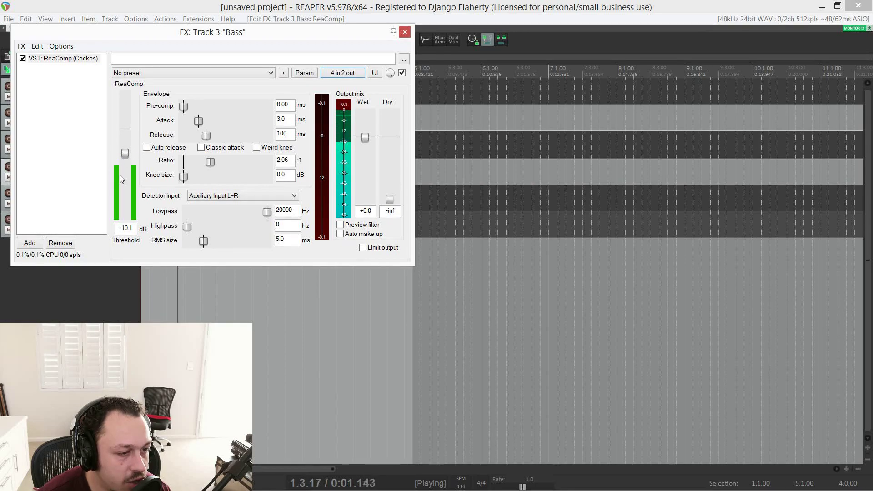
- Lower ReaComp's threshold to about -40 dB, shorten the release, and set ratio to inf:1
left_click_drag(124, 155, 133, 191)
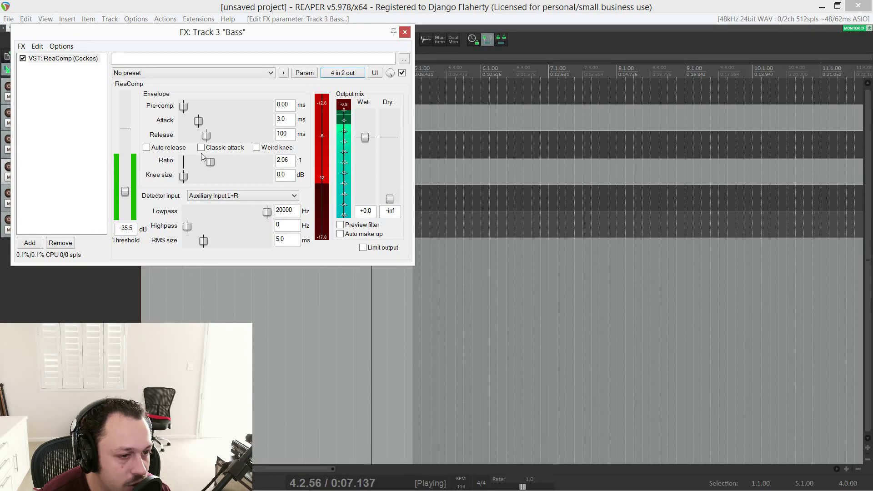
left_click_drag(207, 136, 201, 137)
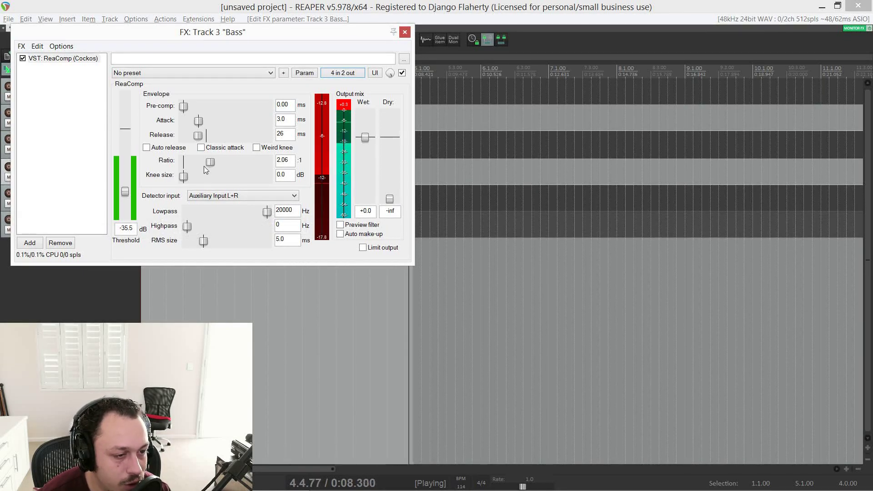
left_click_drag(210, 162, 273, 162)
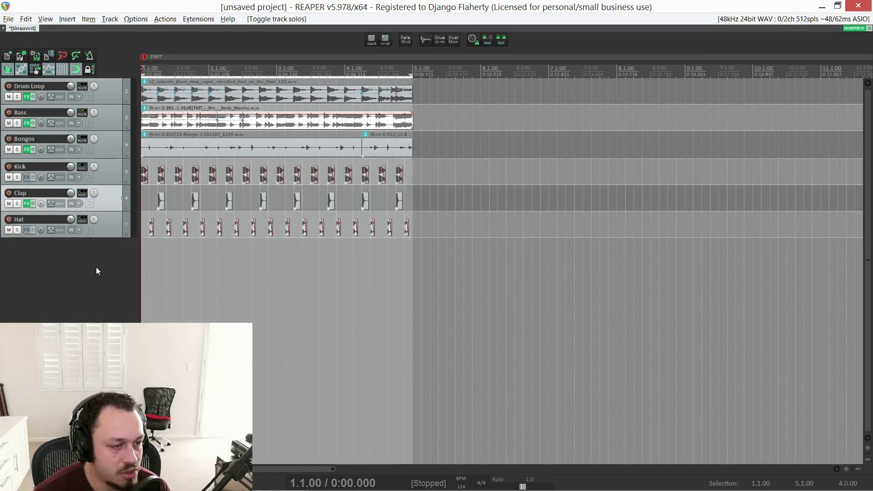
- Solo the Bongos and add a new track 8 carrying AIR Reverb with its mix adjusted
left_click(119, 146)
key("F6")
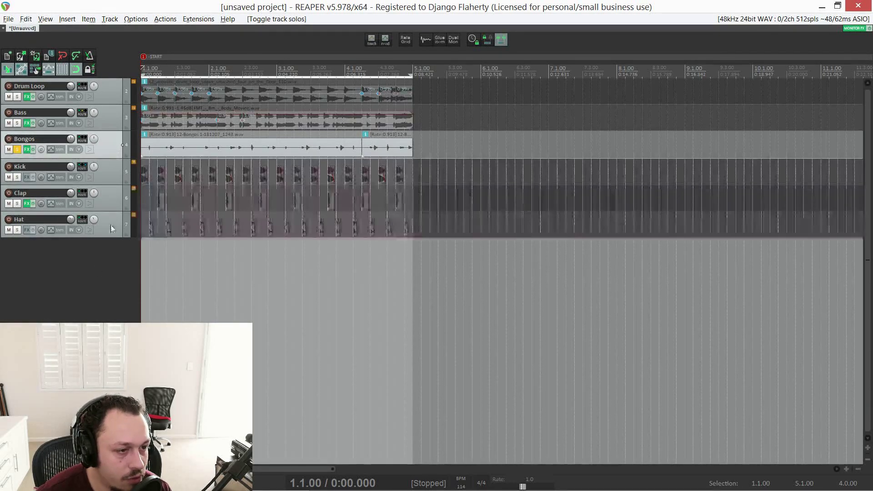
key("space")
double_click(59, 261)
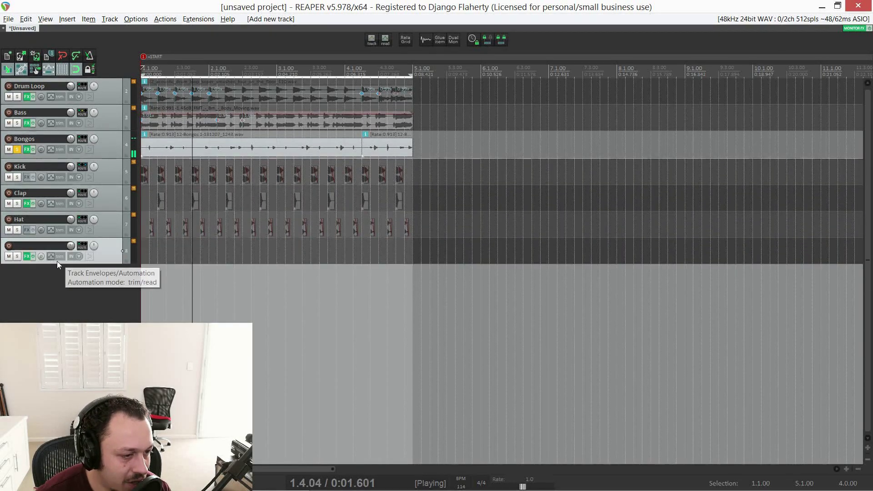
left_click(27, 256)
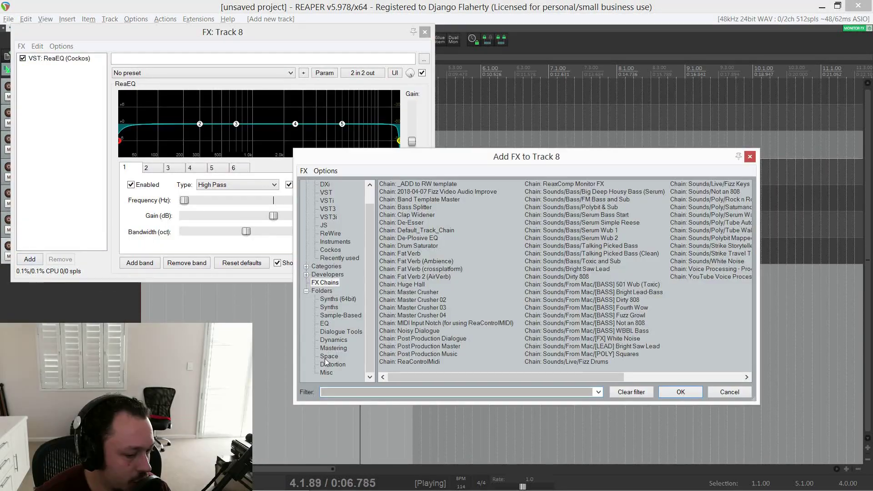
left_click(327, 357)
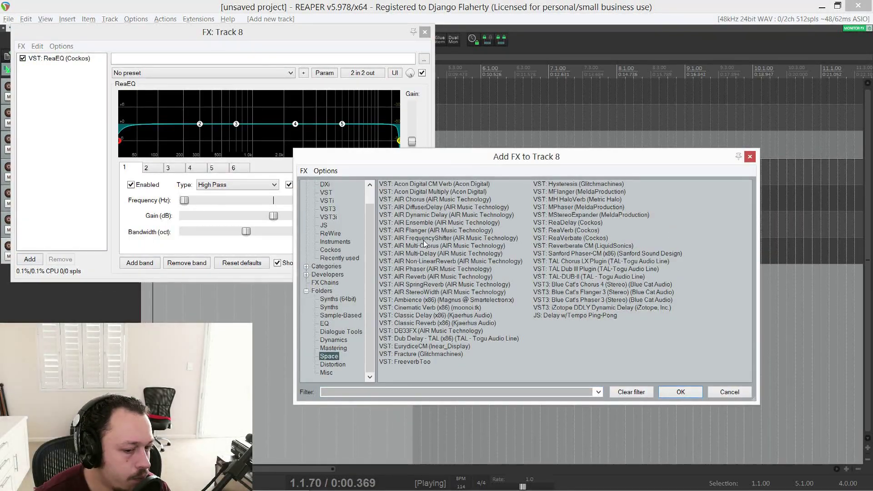
double_click(424, 277)
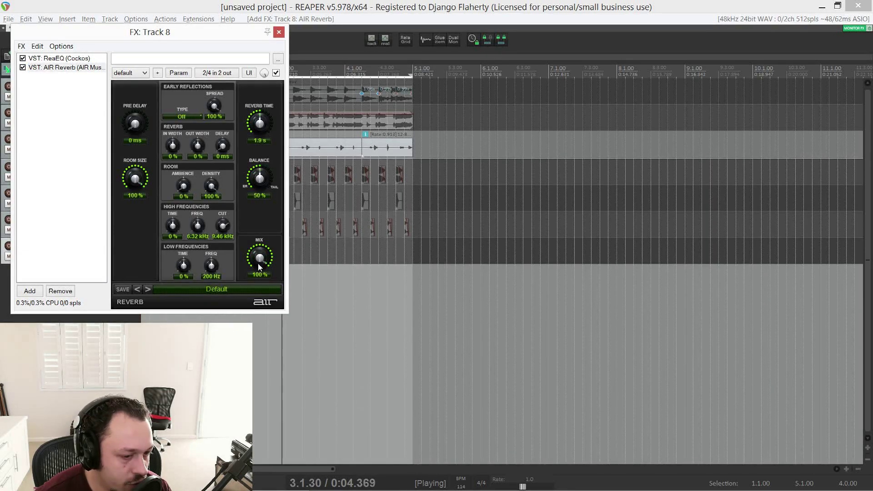
left_click_drag(260, 268, 258, 261)
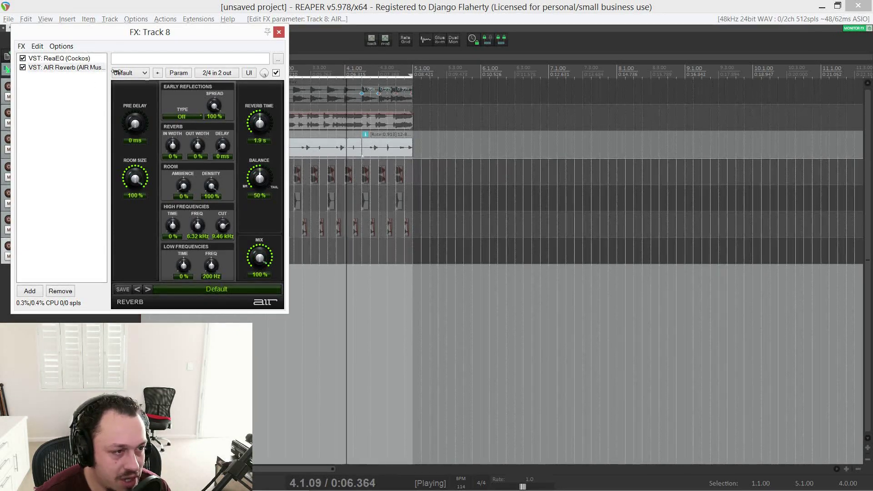
key("Escape")
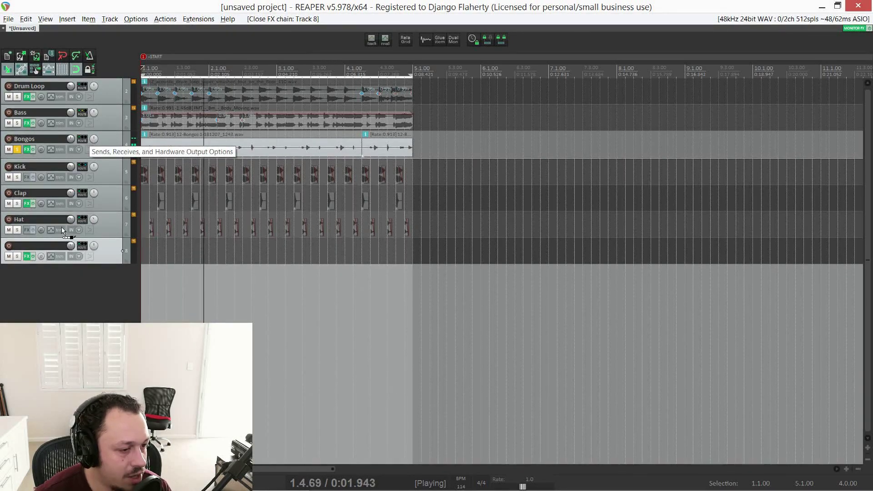
- Send the Bongos to track 8 and leave the send level at -inf dB
left_click_drag(60, 237, 59, 243)
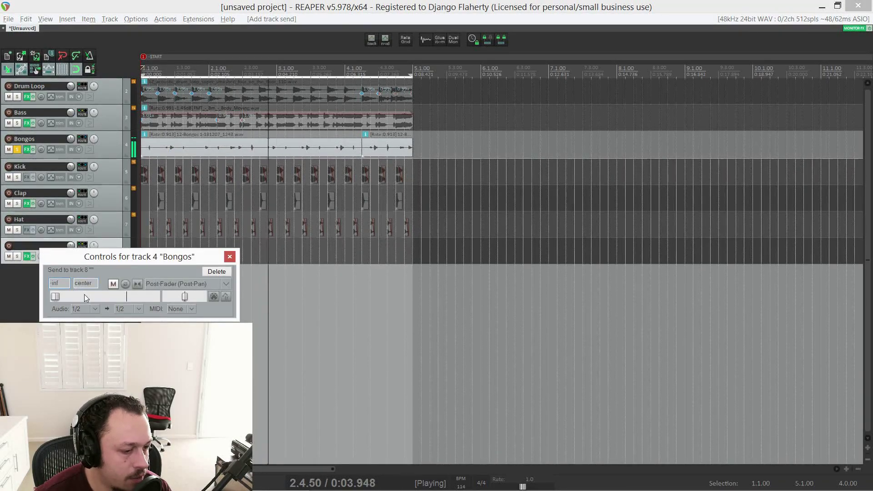
left_click_drag(84, 297, 108, 297)
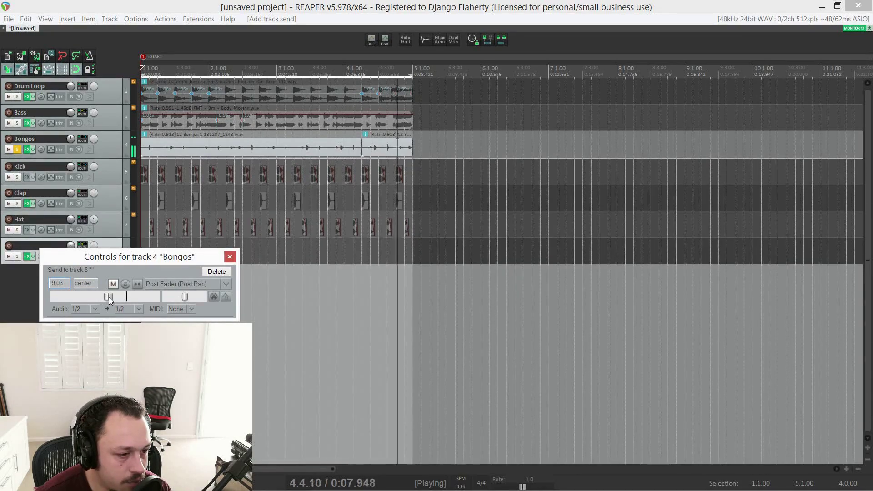
left_click_drag(101, 296, 53, 296)
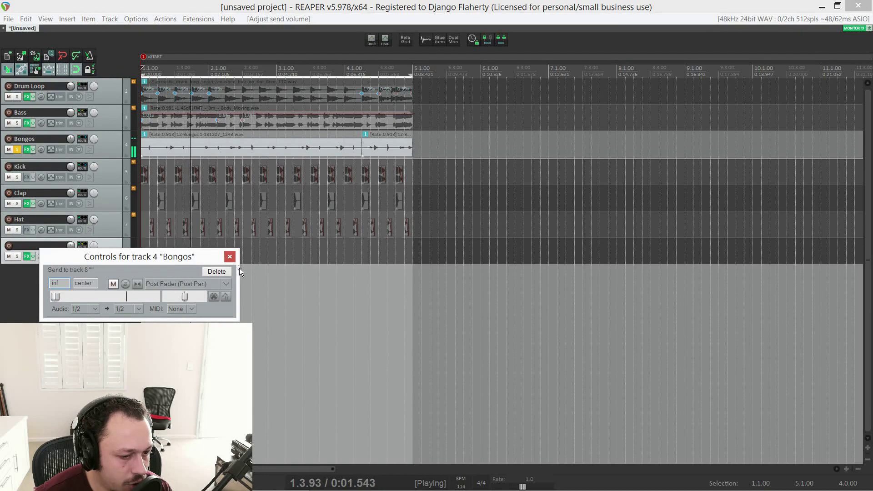
- Show the Bongos' Track 8 Send Volume envelope and name track 8 'Reverb'
left_click(50, 151)
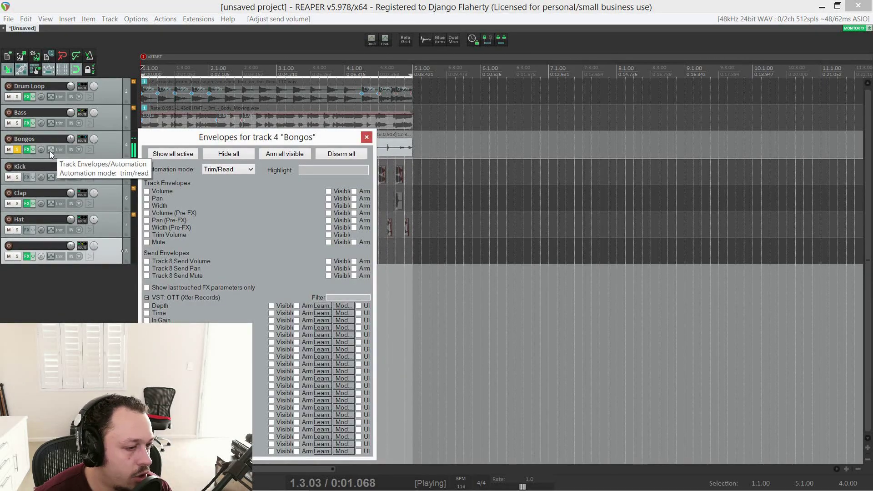
left_click(193, 261)
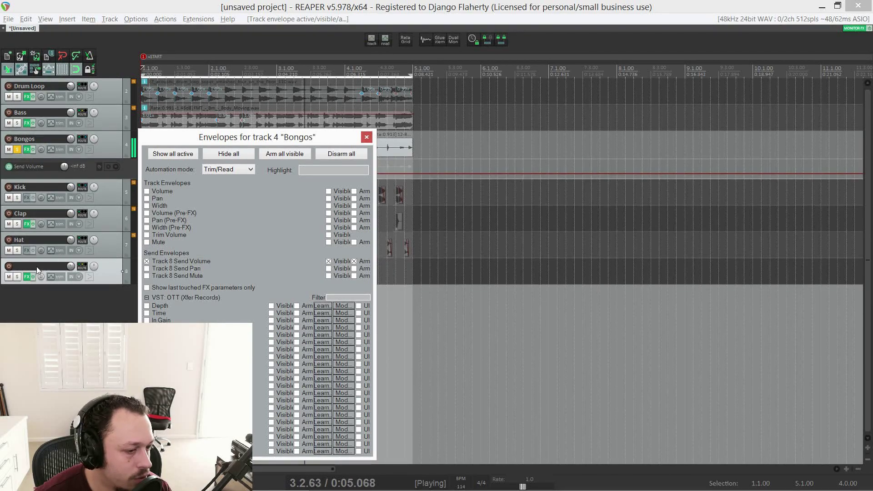
double_click(32, 265)
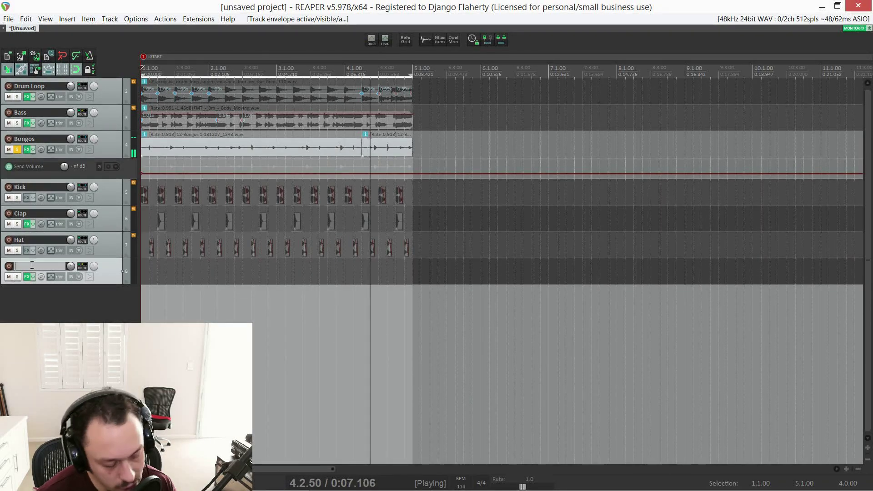
type("Revere")
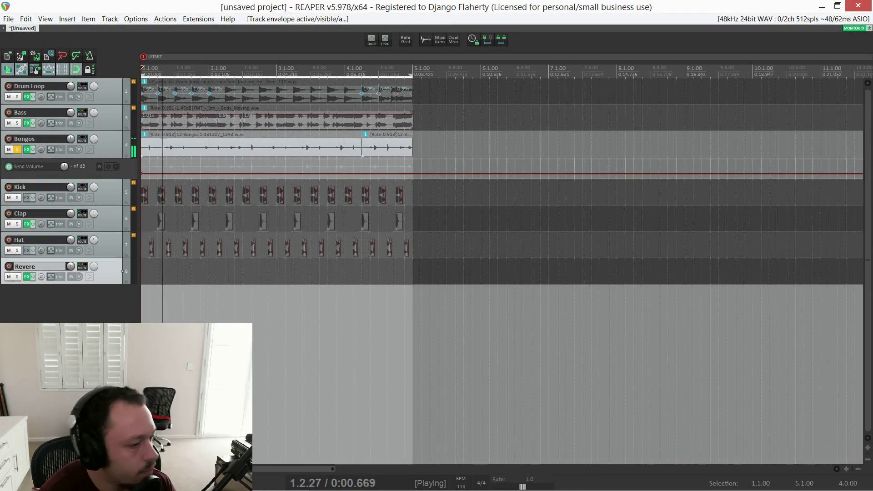
key("BackSpace")
key("BackSpace")
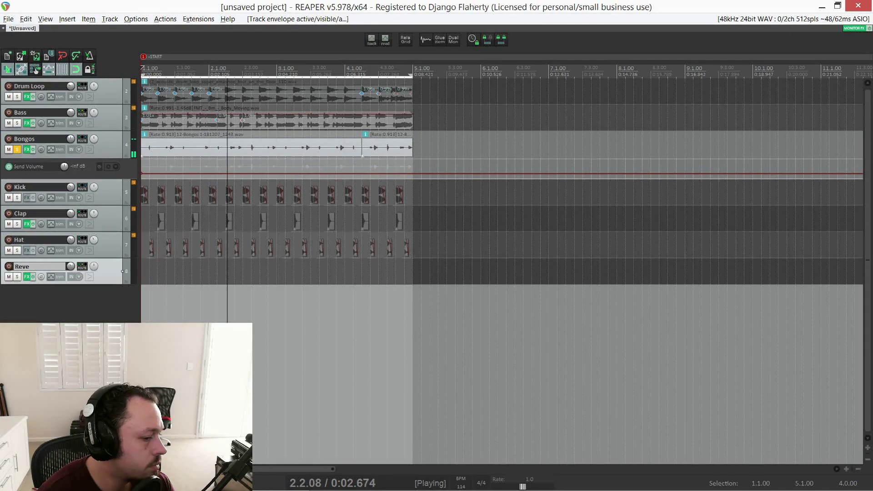
type("rb")
key("Return")
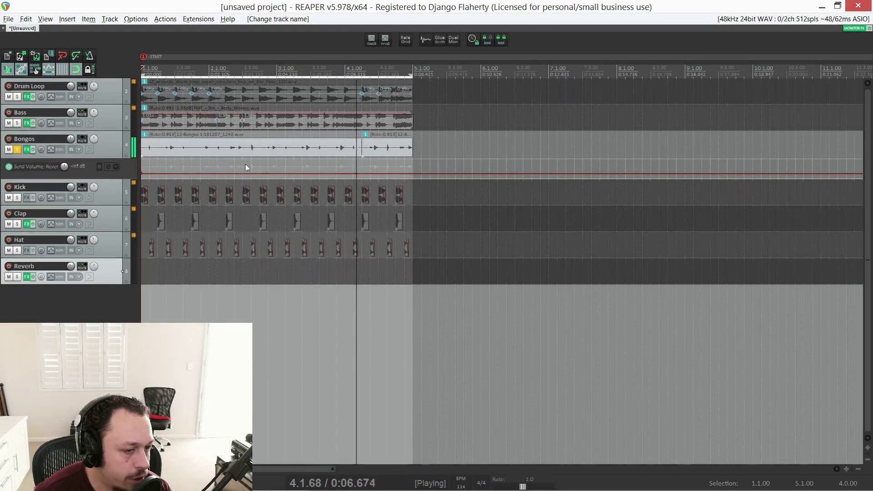
- Enlarge the envelope lane and raise the send volume over 2.3.50–2.4.50 to about -1.51 dB
left_click_drag(99, 178, 99, 213)
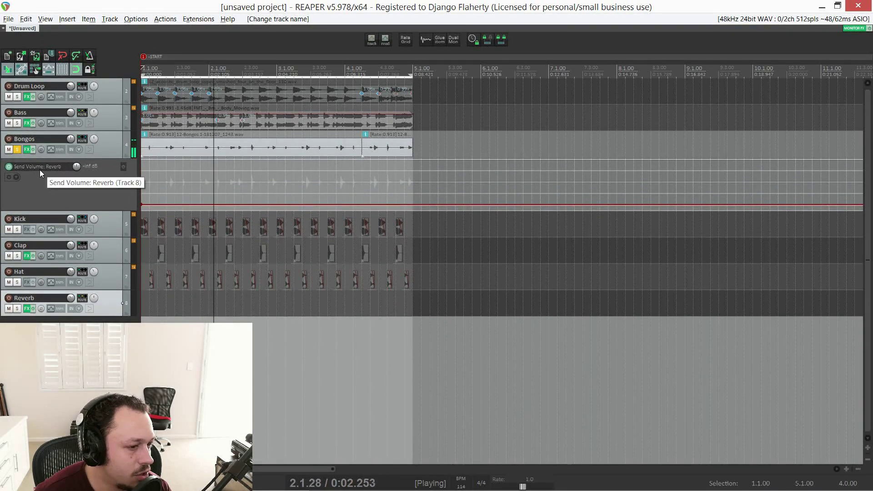
mouse_move(269, 185)
left_mouse_down()
mouse_move(255, 200)
mouse_move(261, 181)
left_mouse_up()
left_click(237, 179)
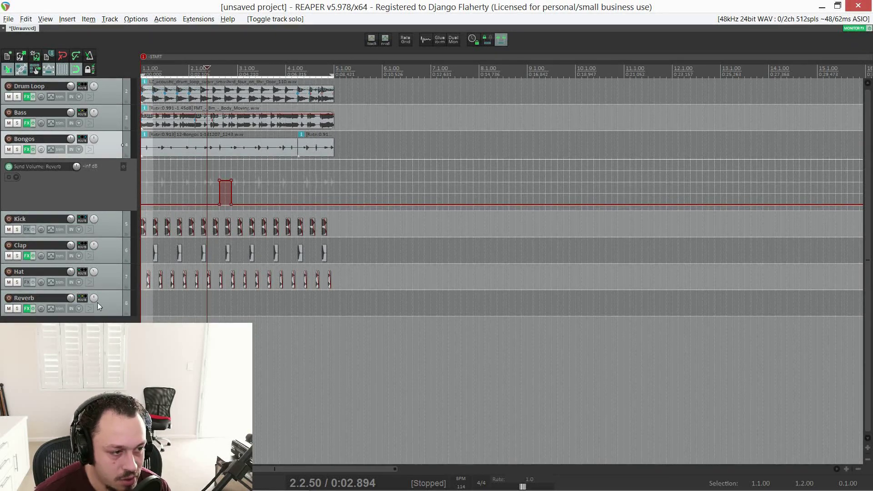
left_click(98, 306)
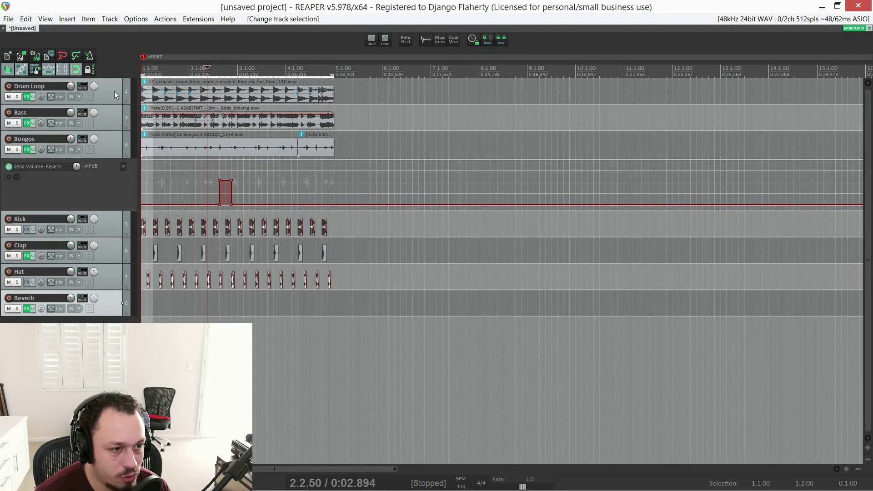
- Delete all seven tracks and add a fresh track named 'Drums'
key("ctrl+a")
key("Delete")
key("Return")
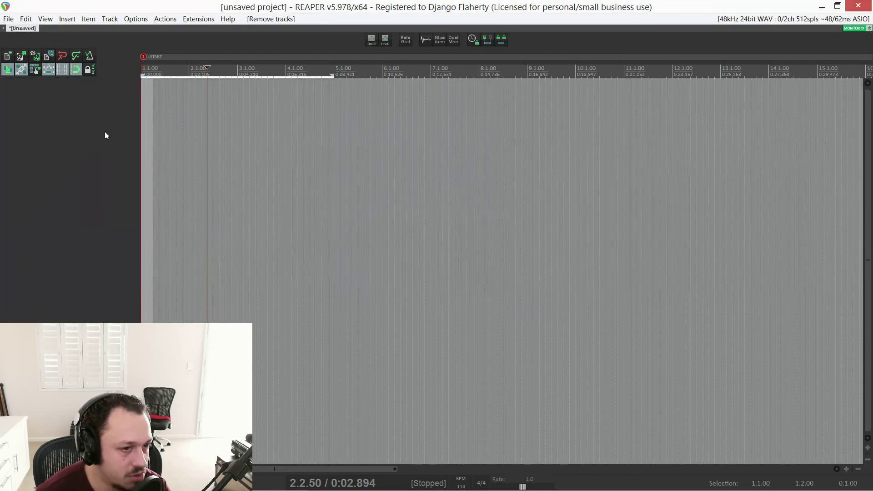
double_click(80, 123)
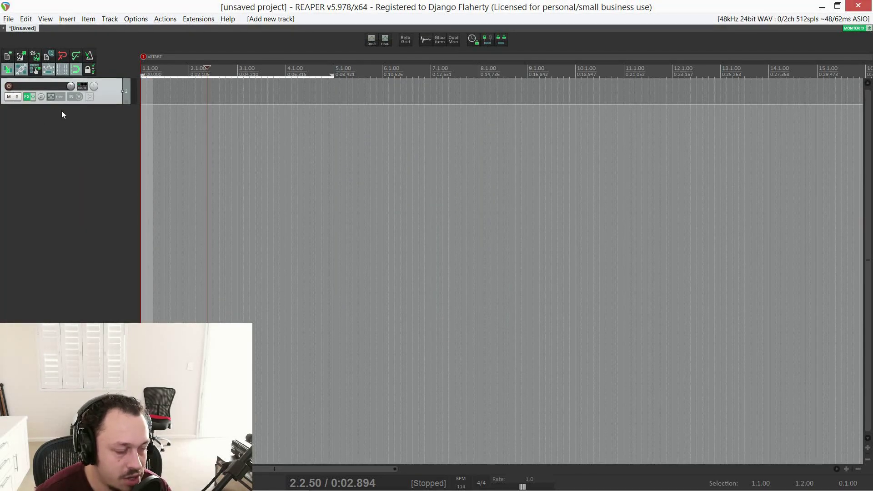
left_click(28, 86)
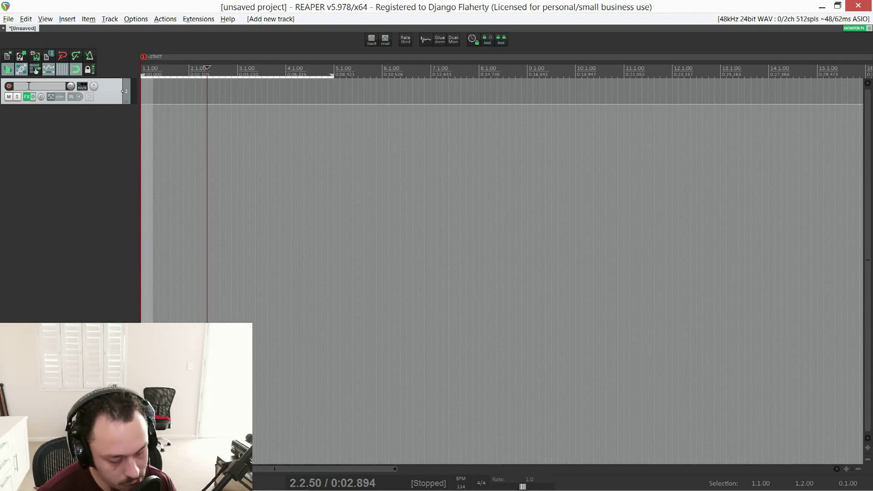
type("Drums")
key("Return")
- Remove ReaEQ from the Drums chain and browse the Sample-Based instruments in Add FX
left_click(27, 97)
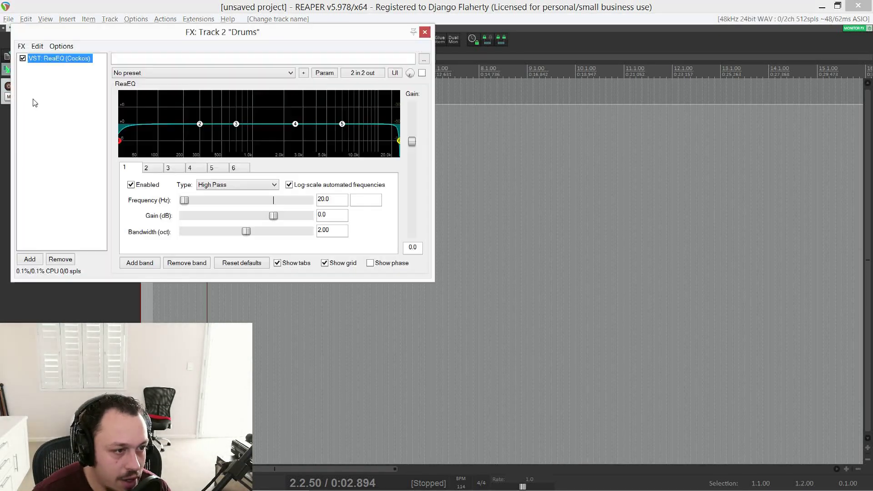
key("Delete")
double_click(65, 91)
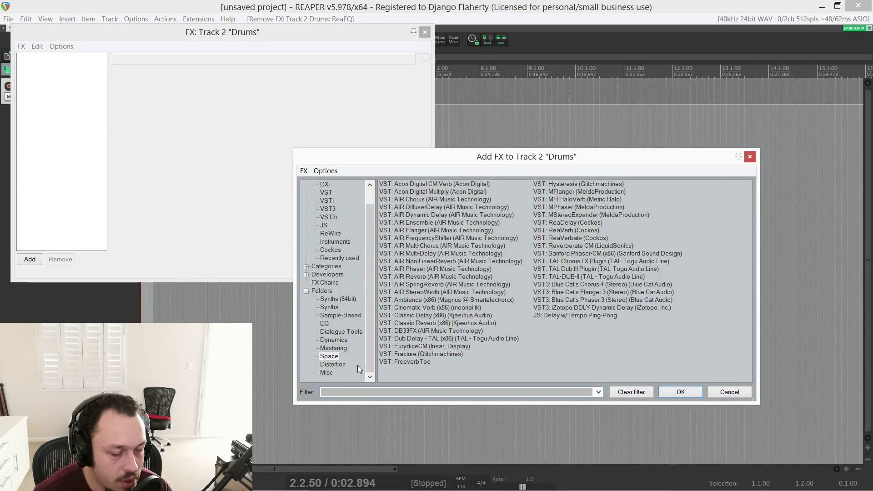
scroll(329, 345, "up", 1)
left_click(330, 331)
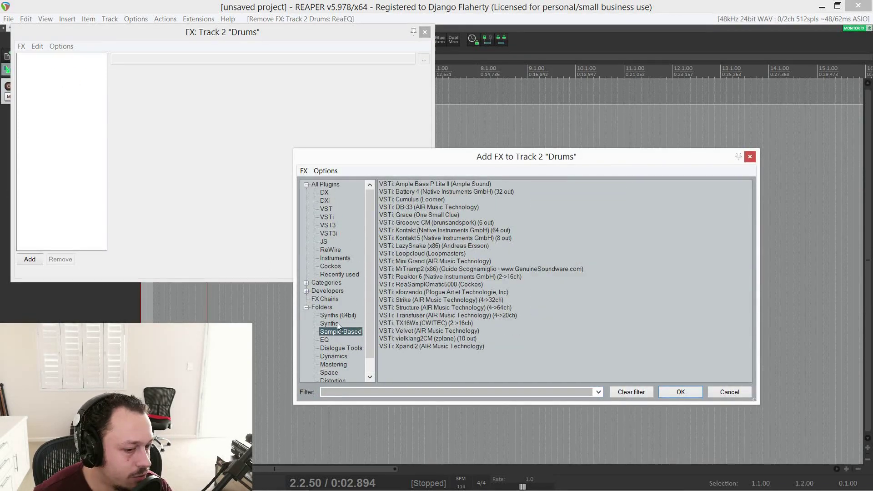
scroll(318, 312, "down", 1)
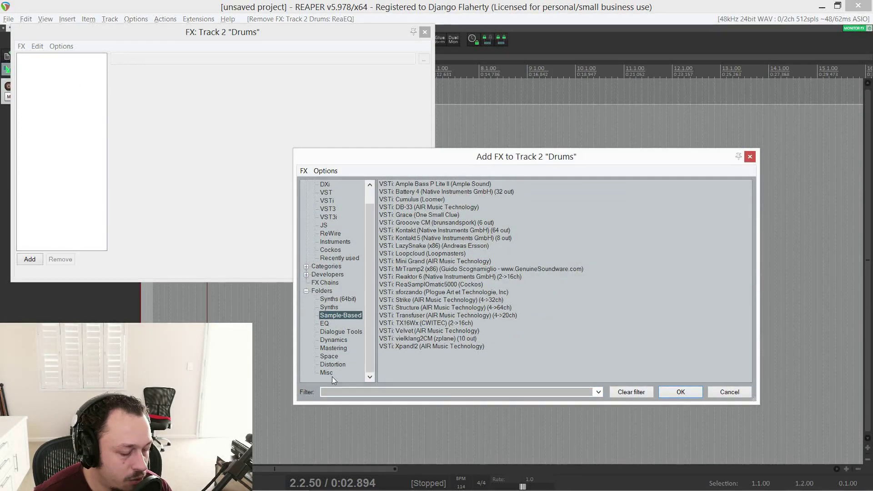
left_click(307, 267)
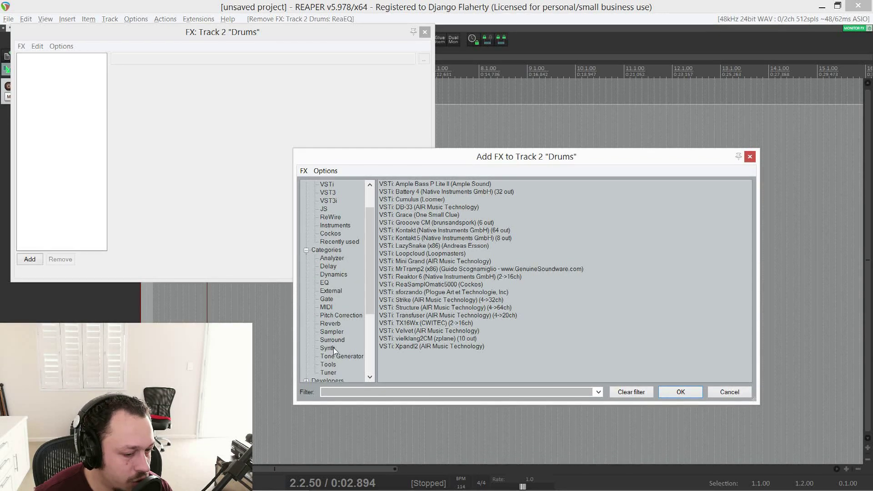
scroll(327, 341, "down", 4)
scroll(334, 289, "up", 4)
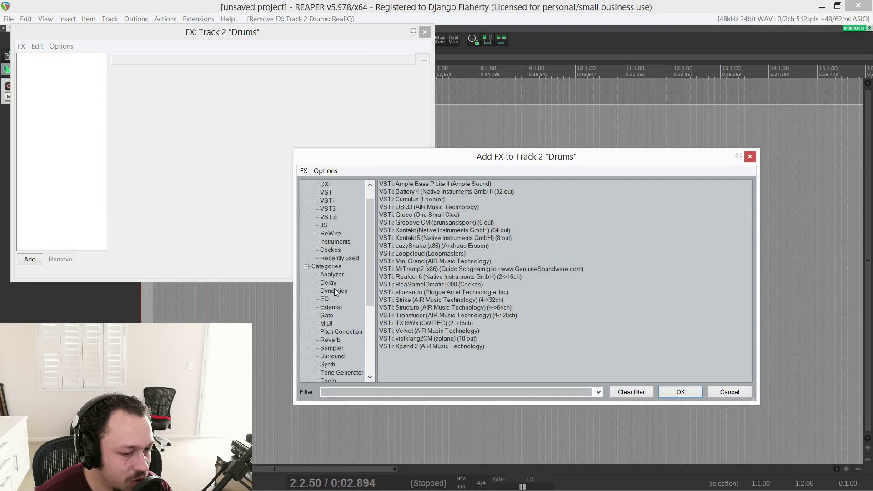
scroll(335, 289, "down", 4)
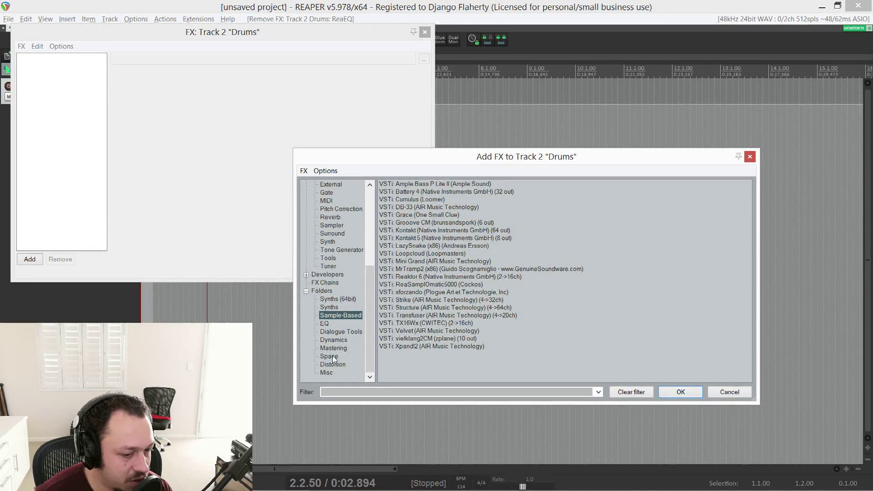
scroll(325, 340, "up", 2)
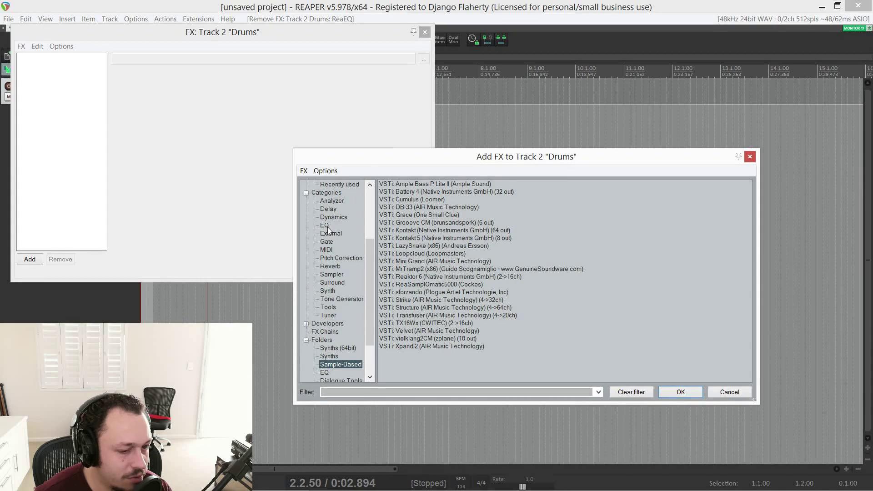
left_click(307, 193)
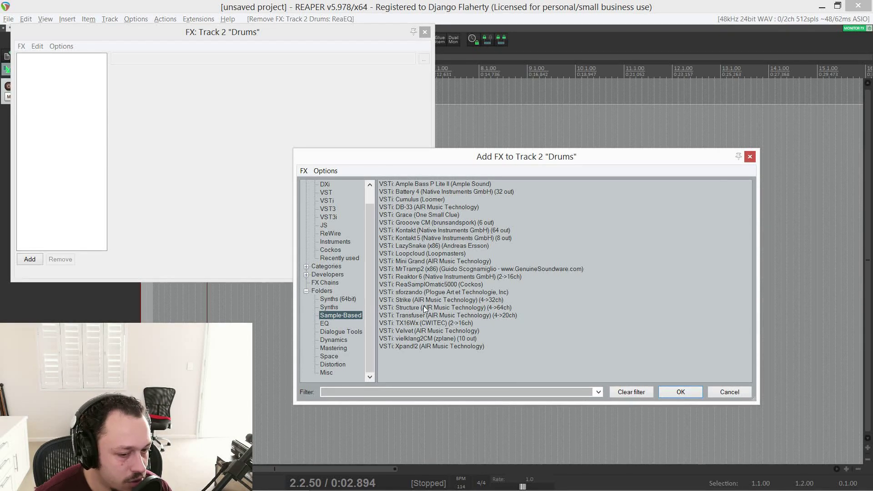
- Add ReaSamplOmatic5000 to Drums, open the Media Explorer, and paste copies to make six samplers
double_click(415, 285)
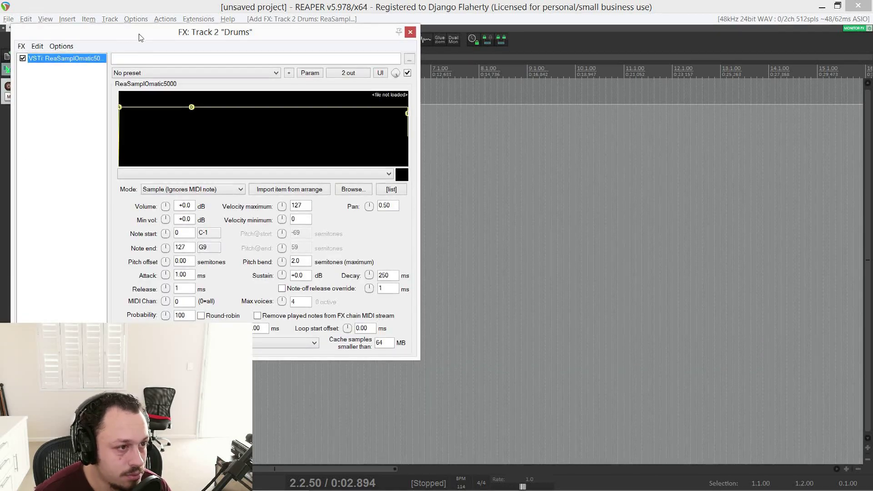
left_click_drag(119, 35, 164, 29)
key("ctrl+alt+x")
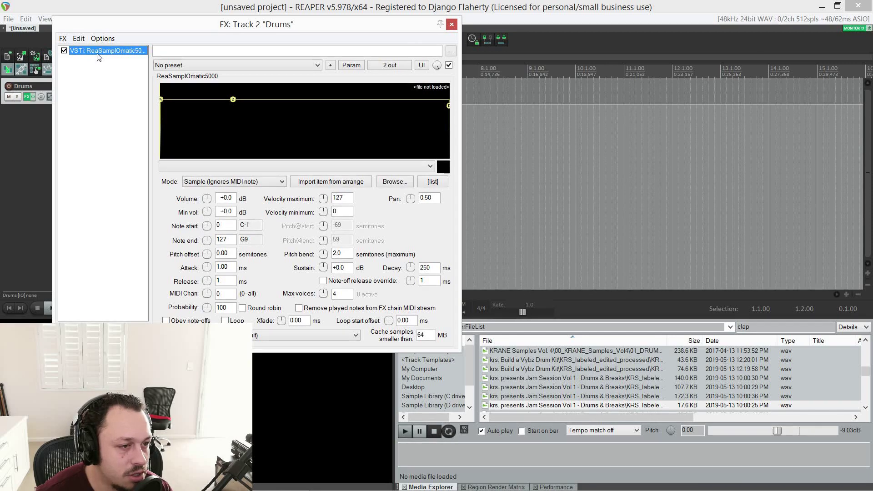
key("ctrl+v")
key("ctrl+v")
key("ctrl+v")
key("ctrl+v")
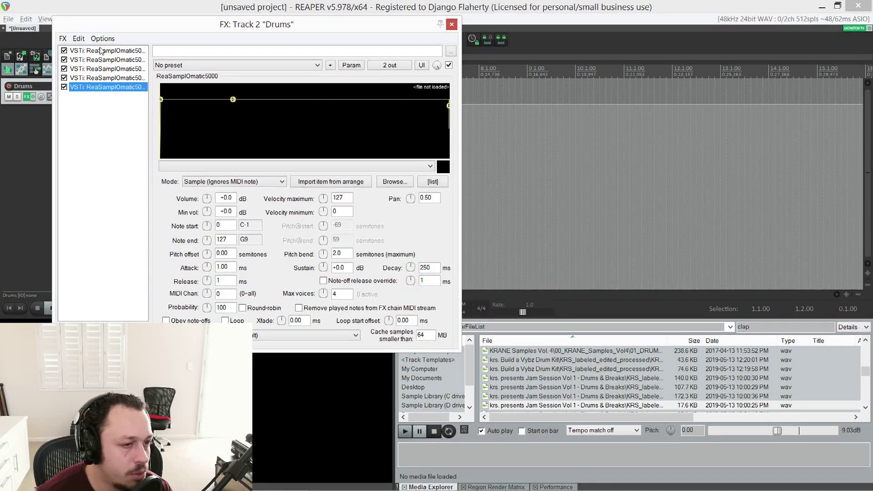
key("ctrl+v")
left_click_drag(105, 20, 243, 36)
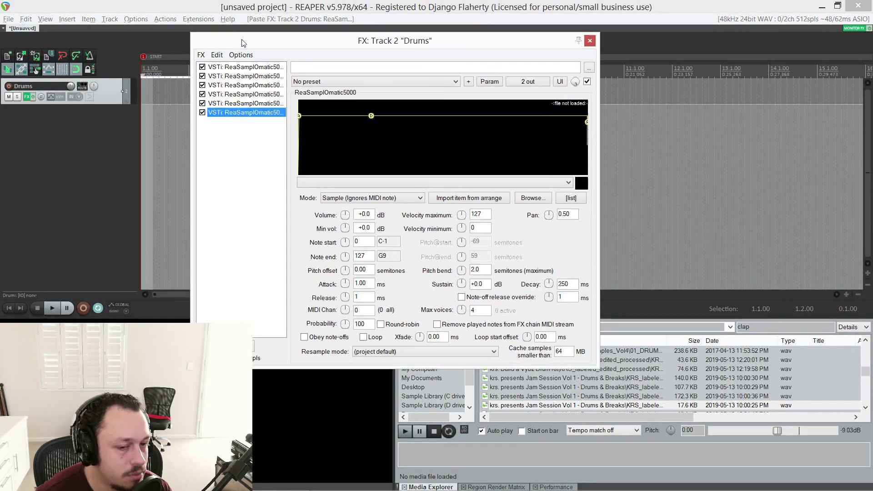
- Limit the first sampler to note 48 (C3) via its Note start and Note end fields
left_click(236, 70)
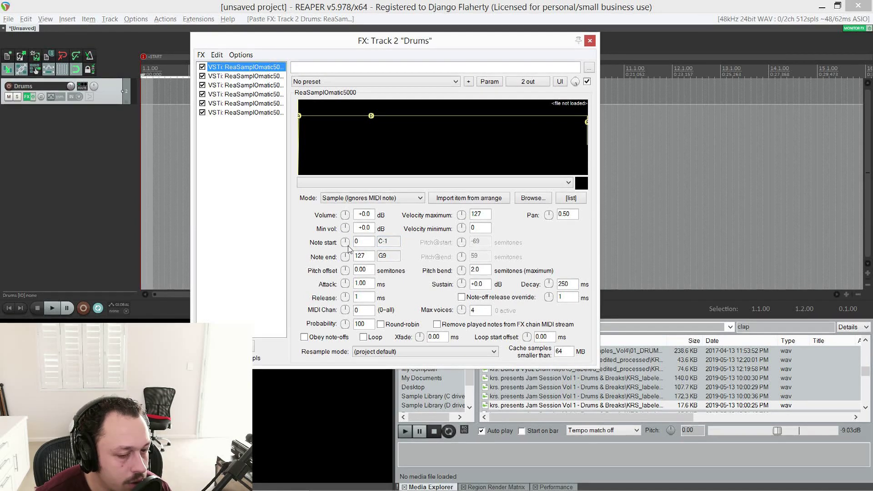
left_click(362, 244)
type("48")
key("Return")
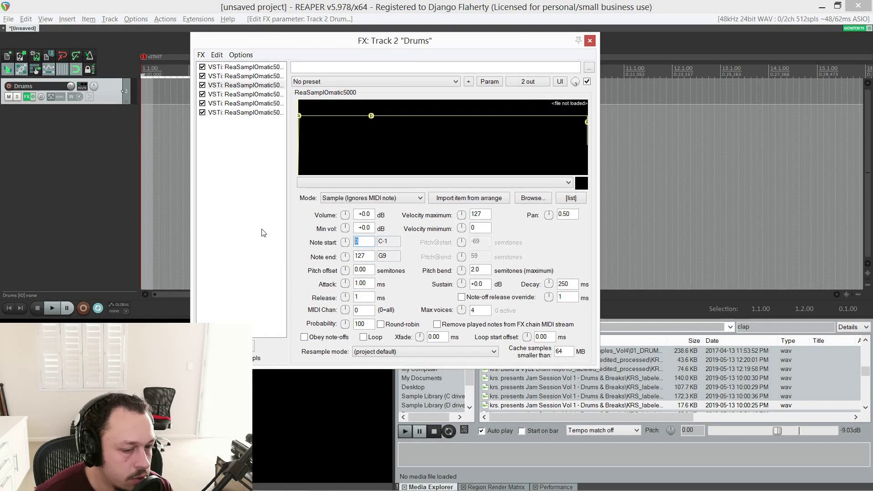
type("50")
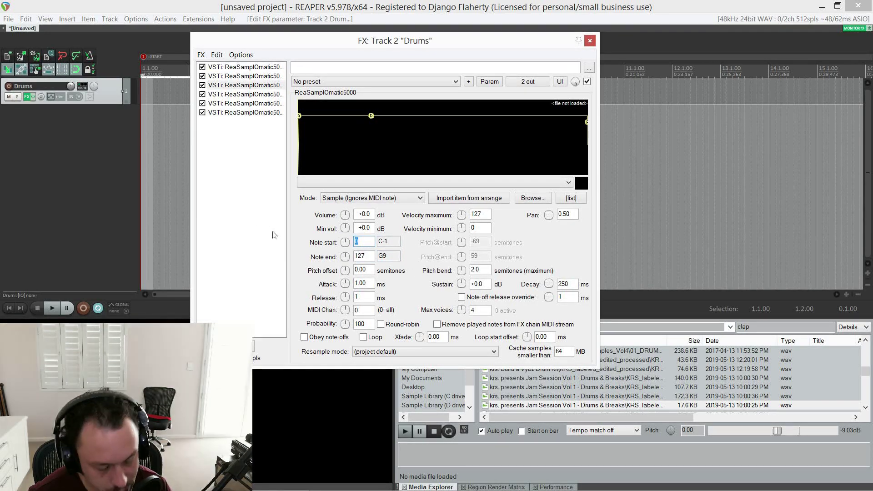
double_click(368, 256)
type("50")
left_click(243, 102)
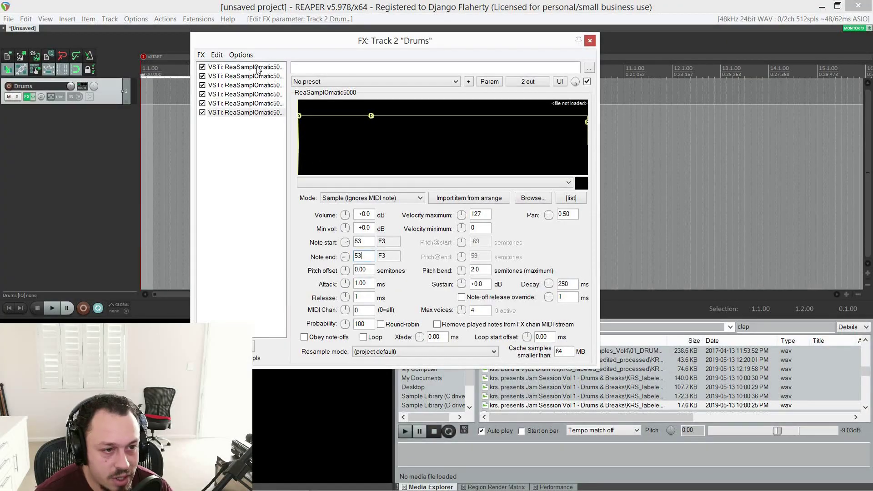
left_click(257, 68)
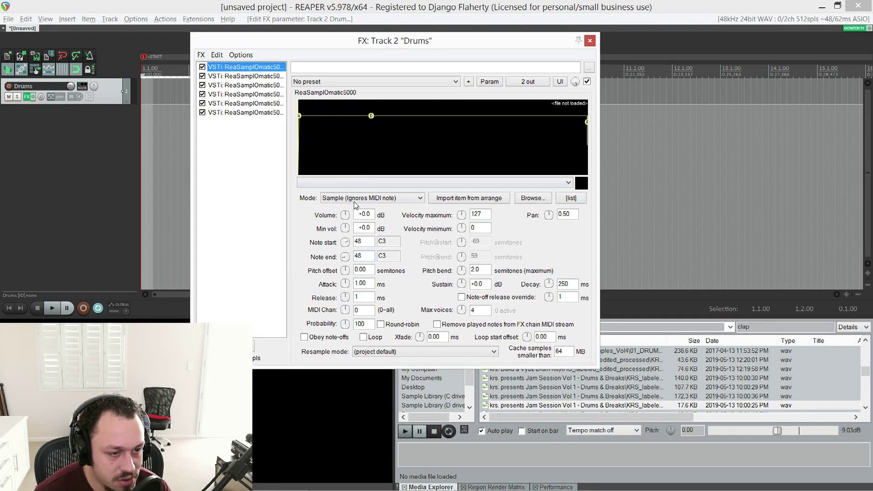
- Audition snare samples and load AND_Snare_019 into the second sampler
left_click(632, 397)
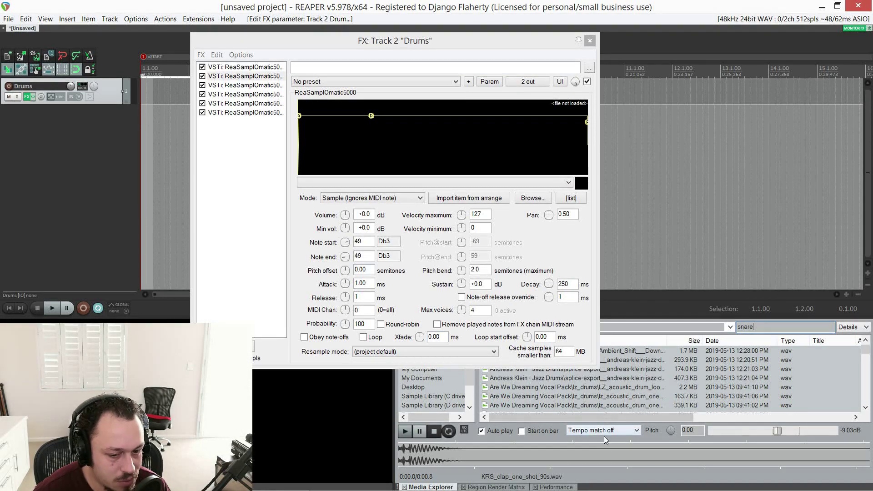
left_click(576, 395)
scroll(576, 394, "down", 2)
left_click(577, 395)
left_click(599, 385)
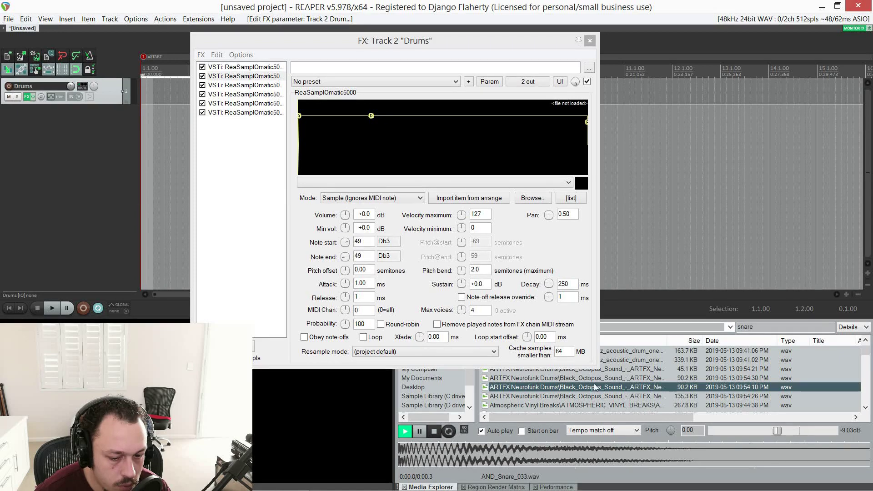
left_click(600, 380)
left_click_drag(634, 373, 245, 76)
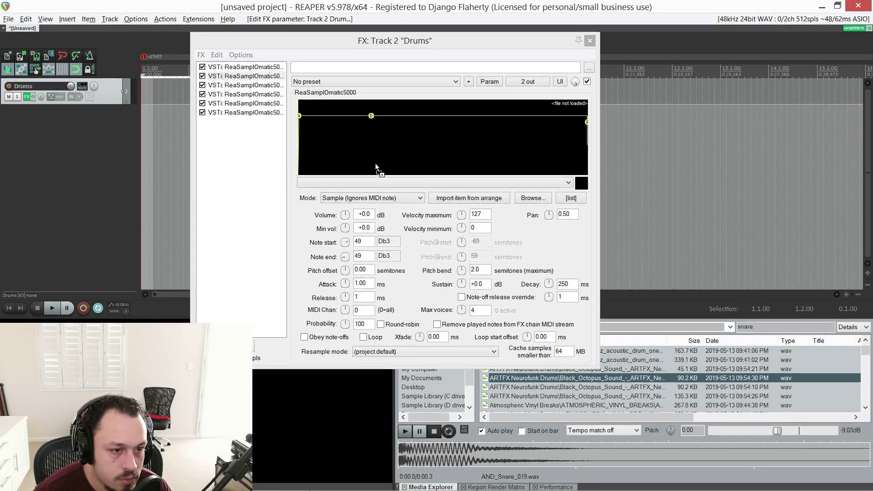
left_click(246, 67)
- Search for 'kick', load AND_Kick_114 into the first sampler, and preview it
left_click(748, 325)
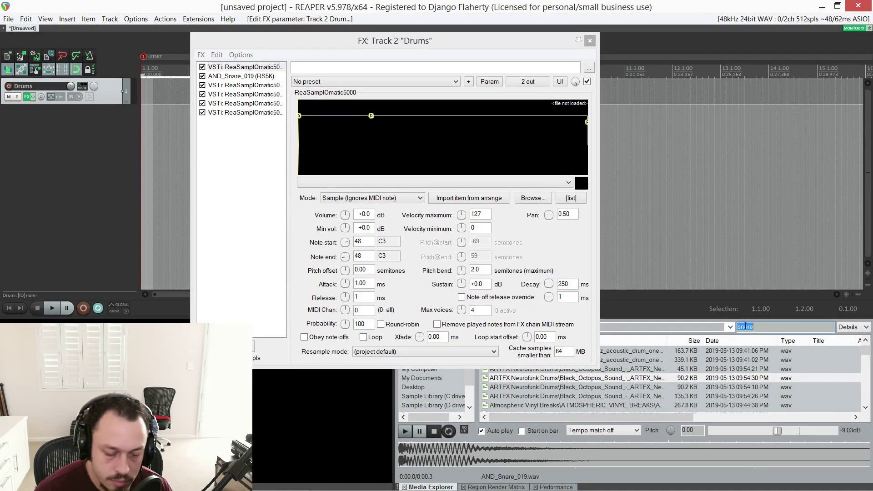
type("kick")
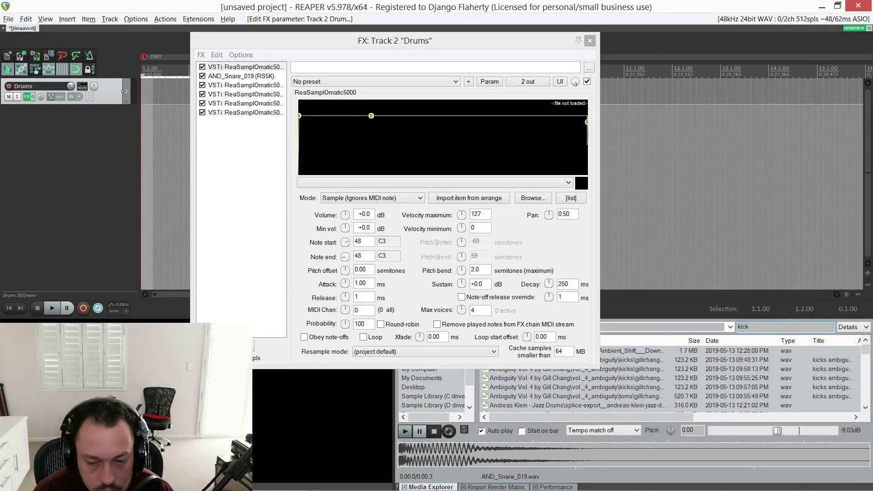
left_click(639, 397)
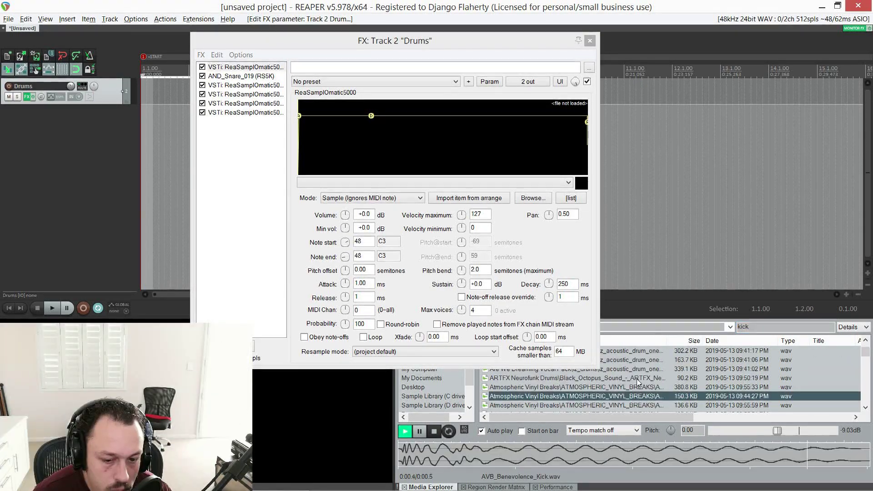
left_click_drag(638, 382, 417, 136)
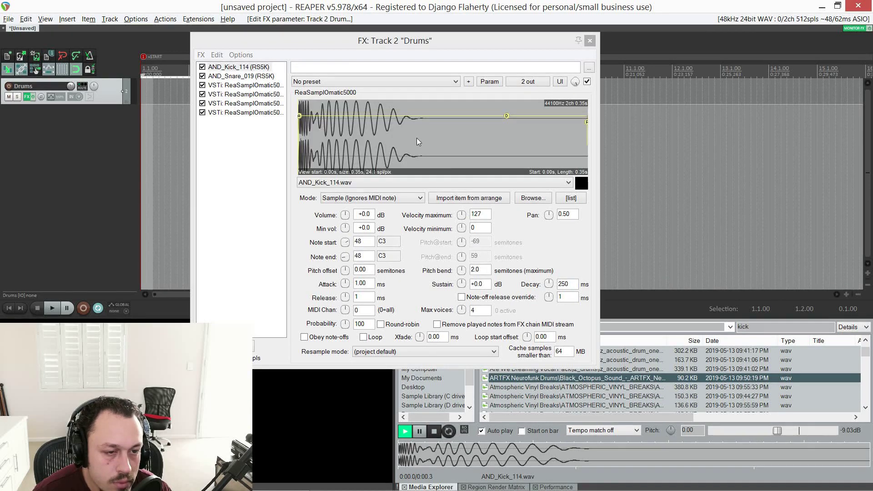
left_click(583, 186)
left_click(582, 186)
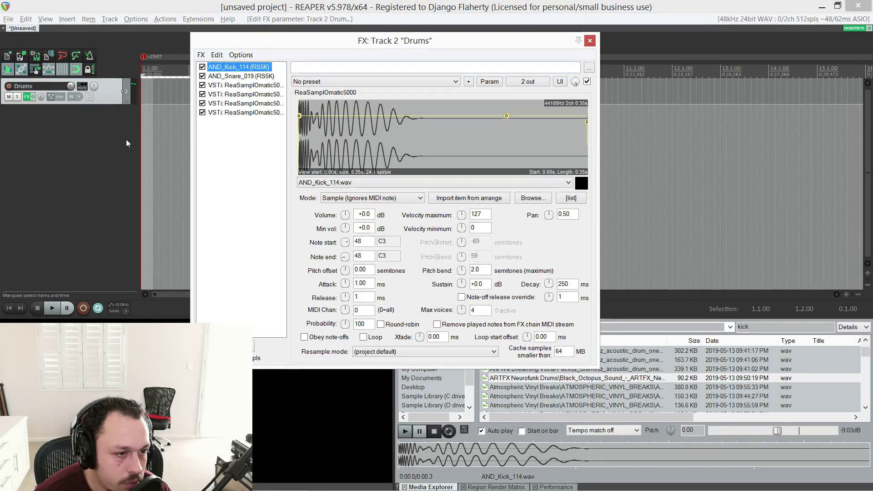
- Arm the Drums track for recording and make it taller to show its input
left_click(22, 90)
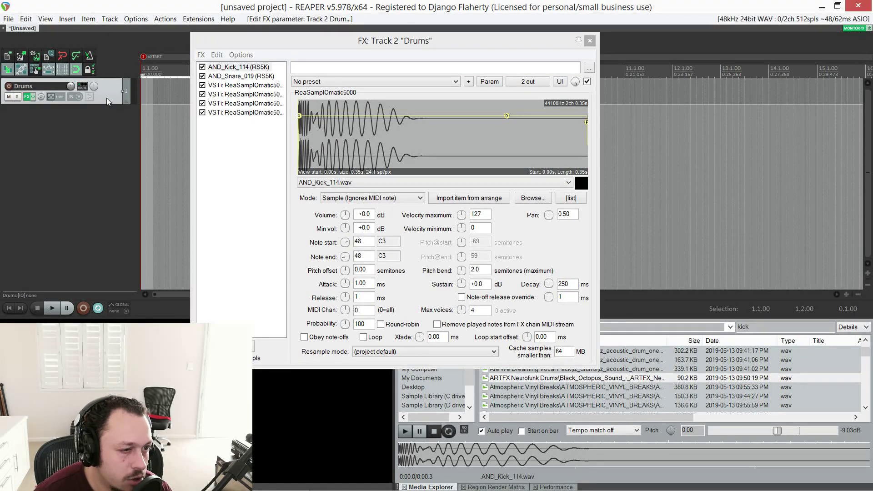
right_click(7, 88)
left_click(8, 87)
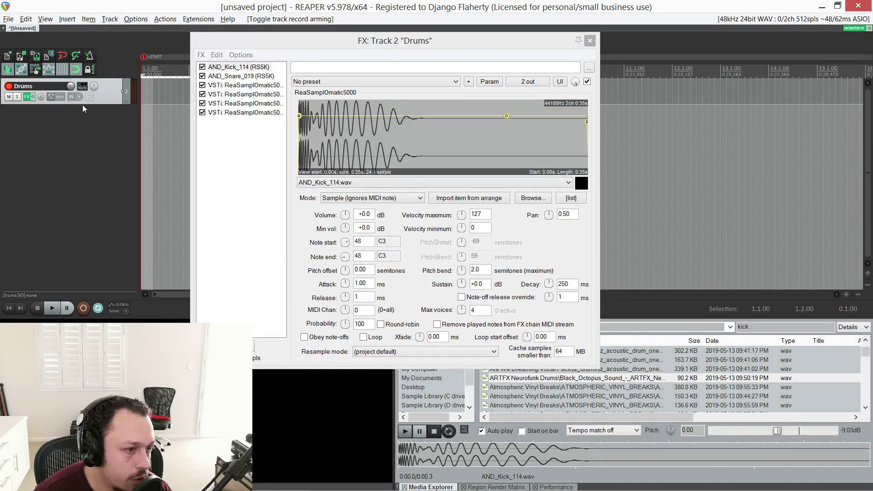
left_click_drag(83, 104, 82, 117)
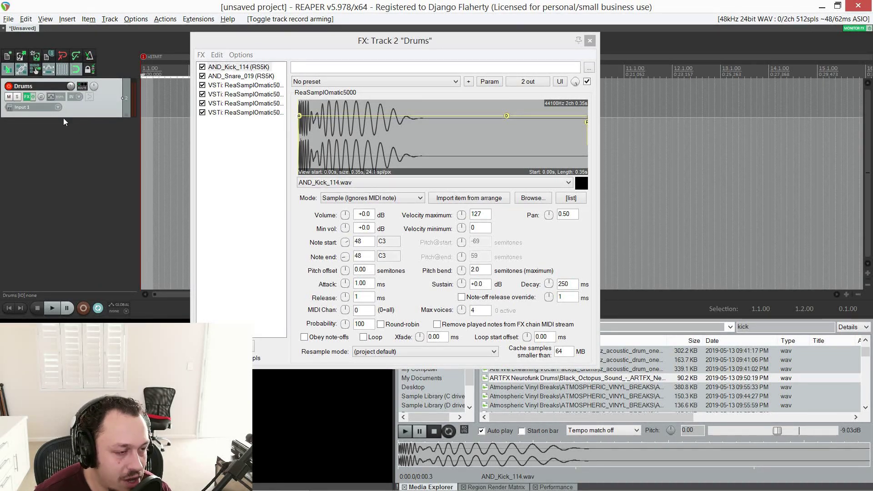
- Set the Drums input to All MIDI Inputs, all channels, and enable record monitoring
right_click(50, 133)
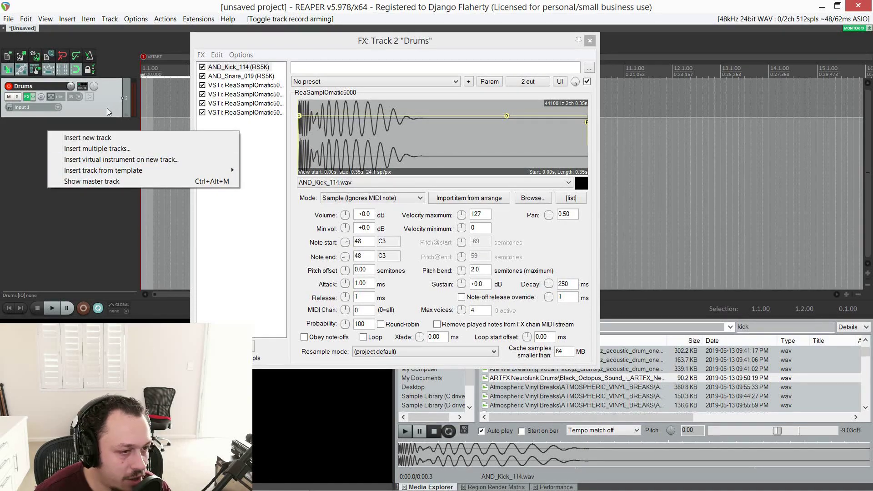
left_click(27, 108)
left_click(28, 108)
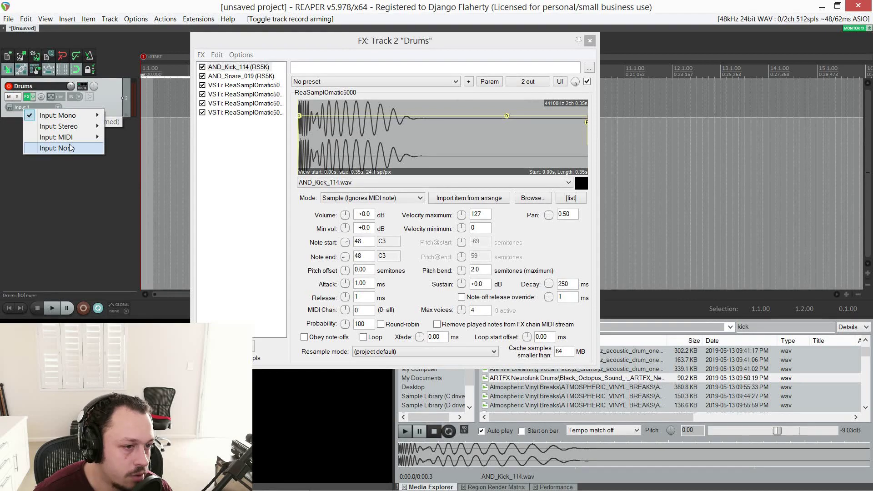
mouse_move(68, 137)
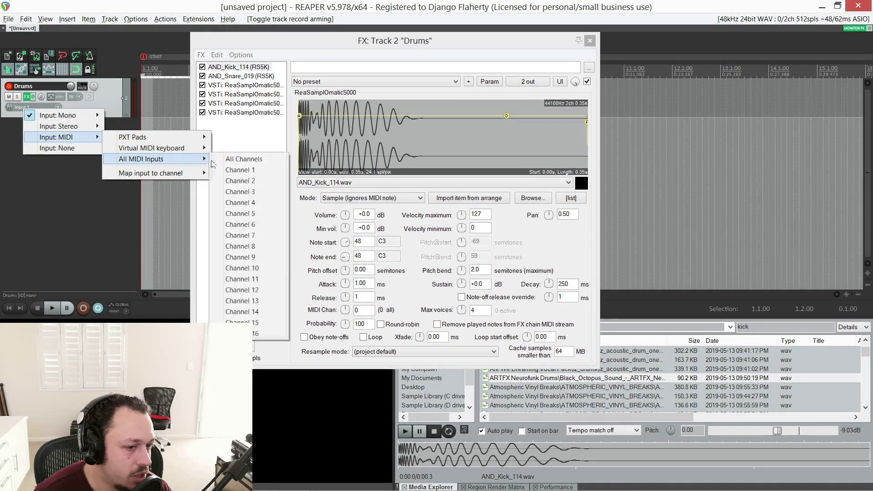
left_click(218, 160)
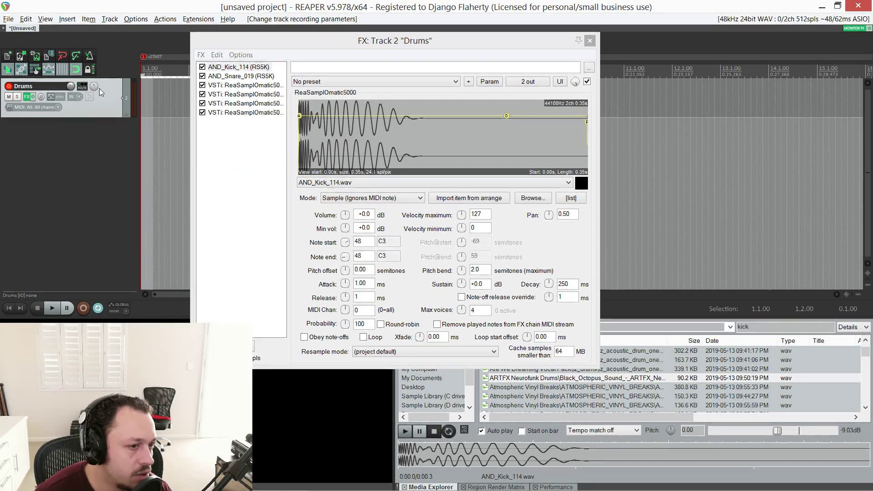
left_click(89, 98)
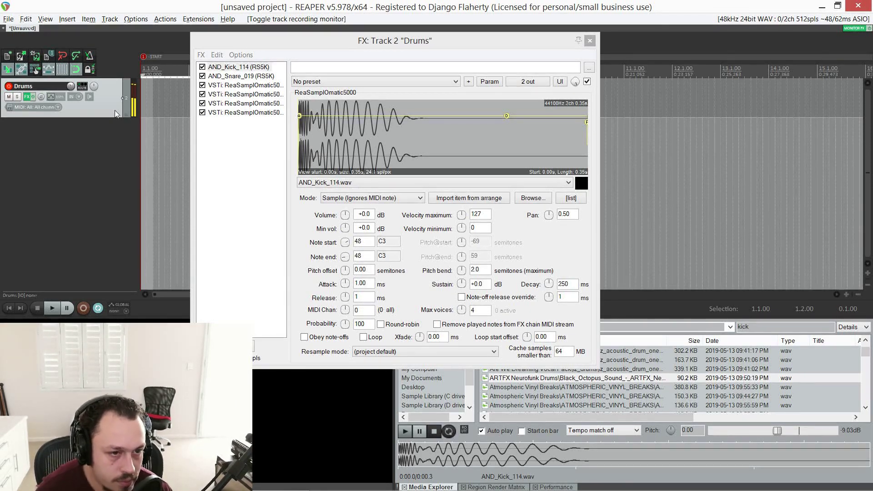
- Search the Media Explorer for 'hat' and load DT_HAT_4 into the empty third sampler
left_click(246, 85)
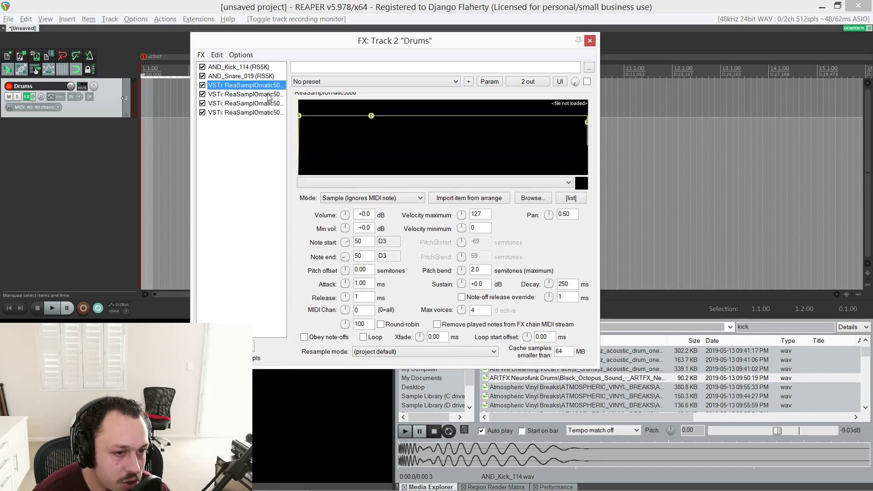
double_click(752, 326)
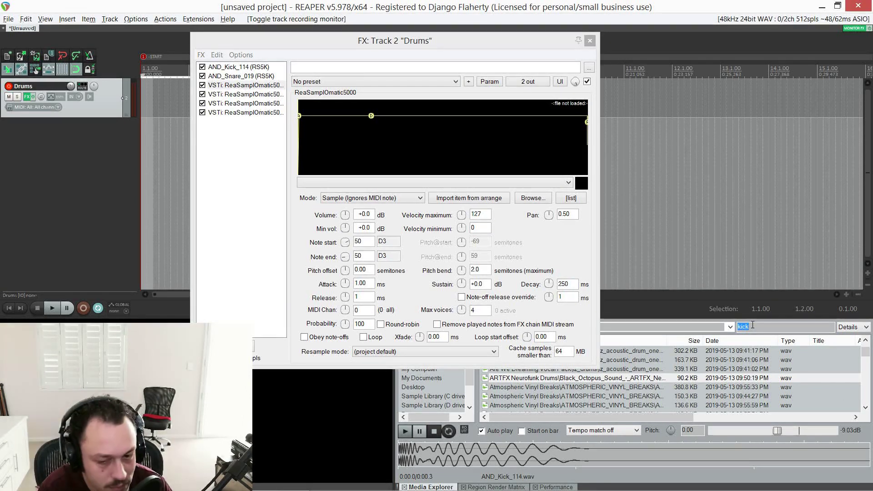
type("hat")
left_click(647, 376)
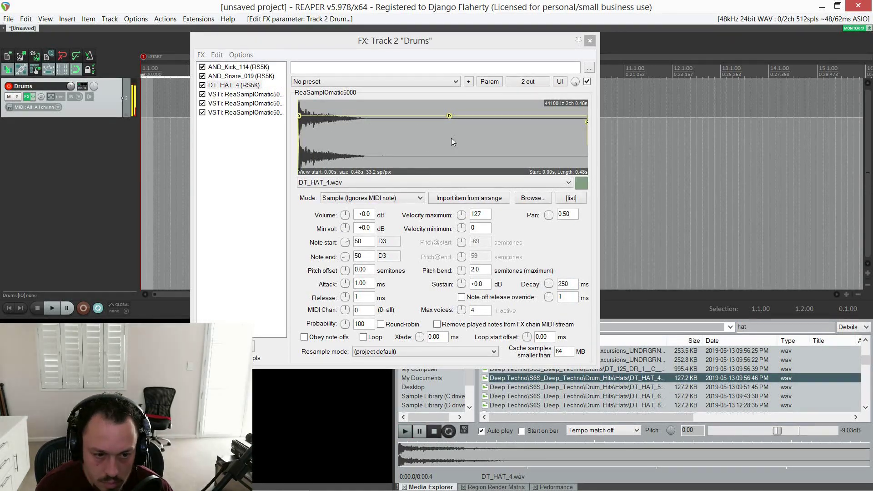
- Select and delete the three unused empty sampler instances
left_click(246, 68)
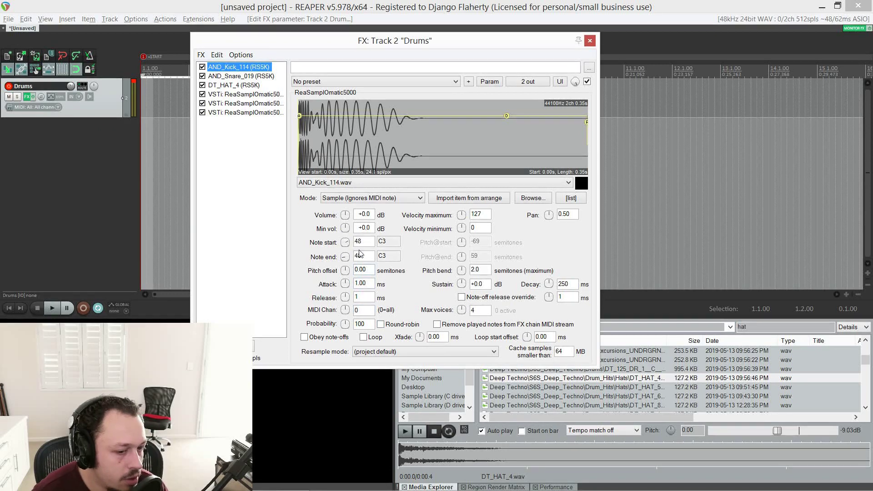
key("Down")
key("Down")
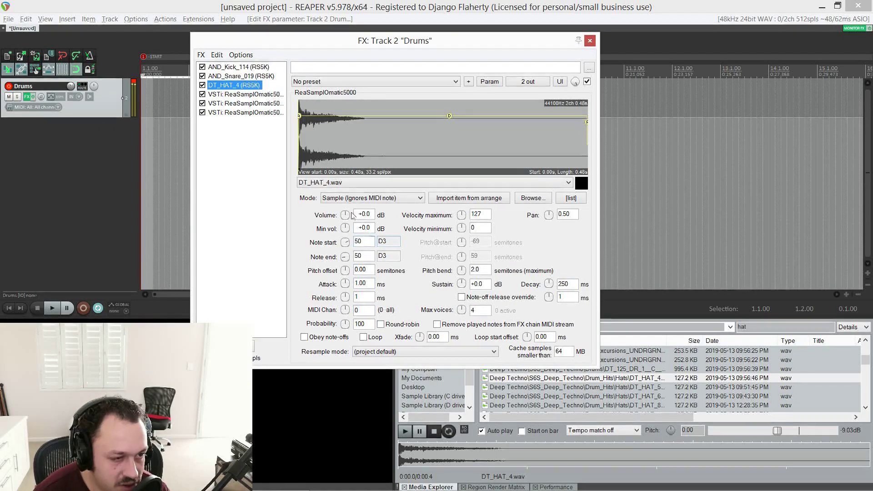
left_click(253, 112)
key("shift+Up")
key("shift+Up")
key("Delete")
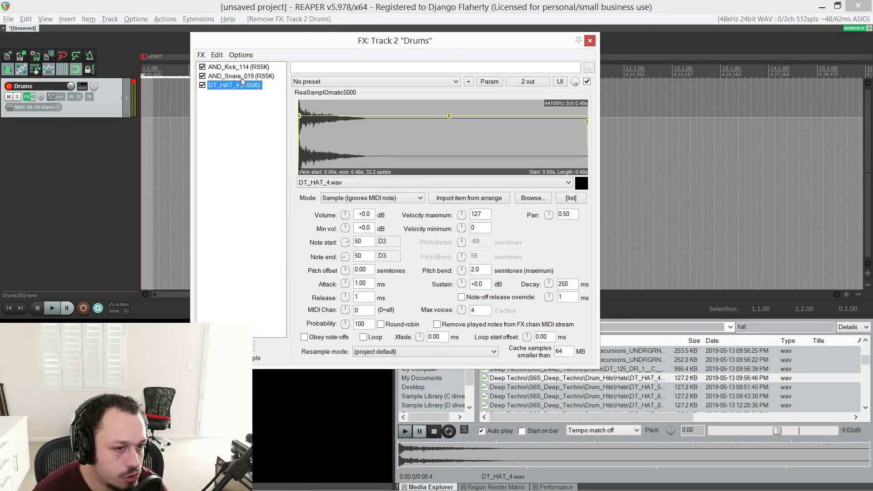
left_click(238, 69)
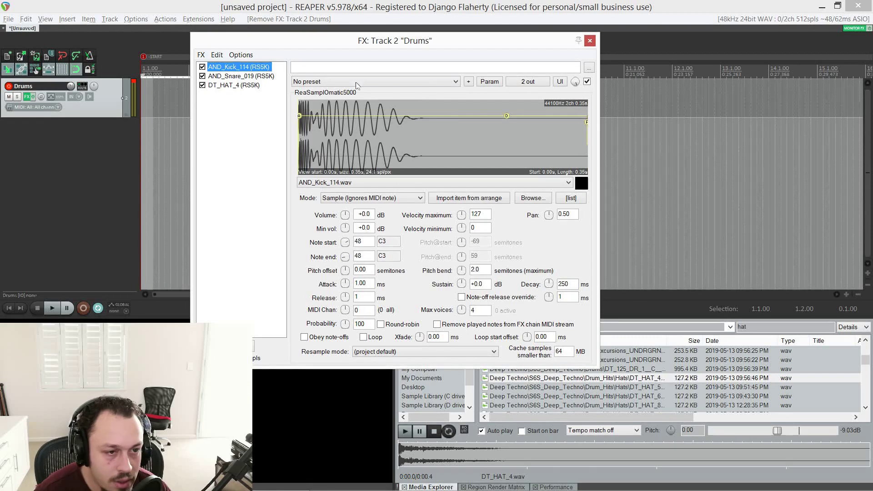
- Expand Drums to 8 track channels and route the kick sampler's output to channels 3/4
left_click(527, 82)
left_click(528, 157)
left_click(529, 157)
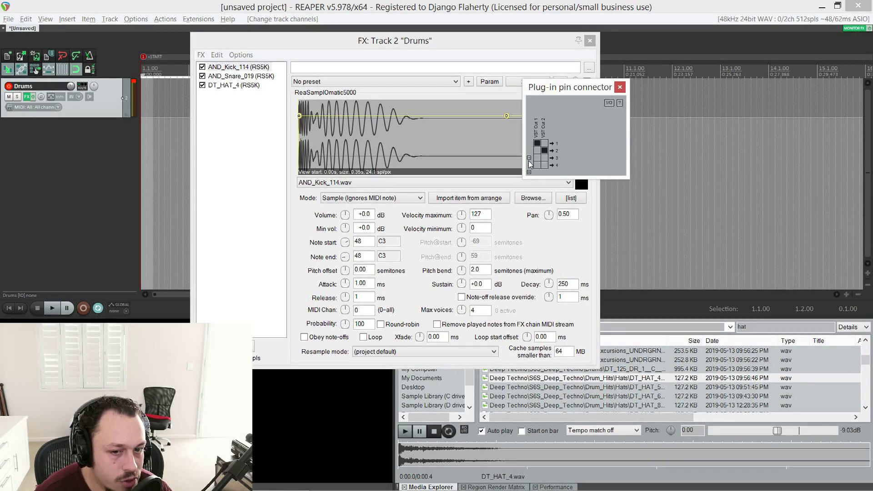
left_click(537, 144)
left_click(544, 151)
left_click(537, 158)
left_click(544, 165)
left_click(530, 172)
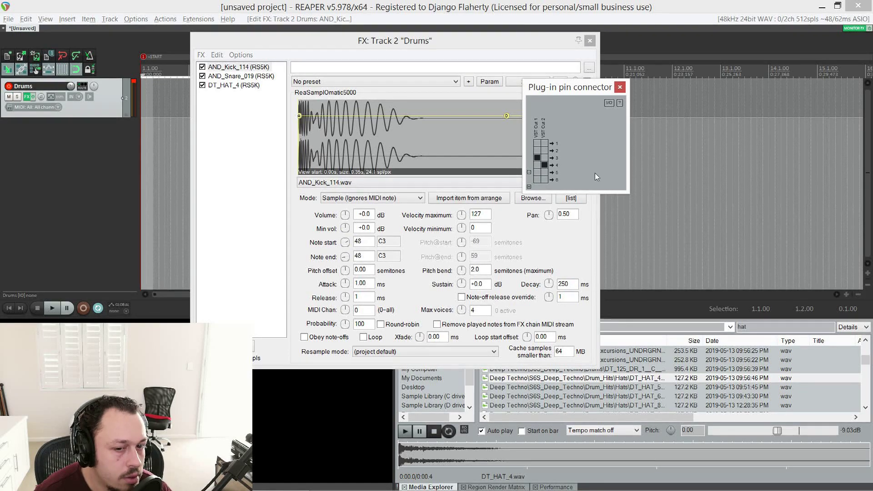
left_click(529, 186)
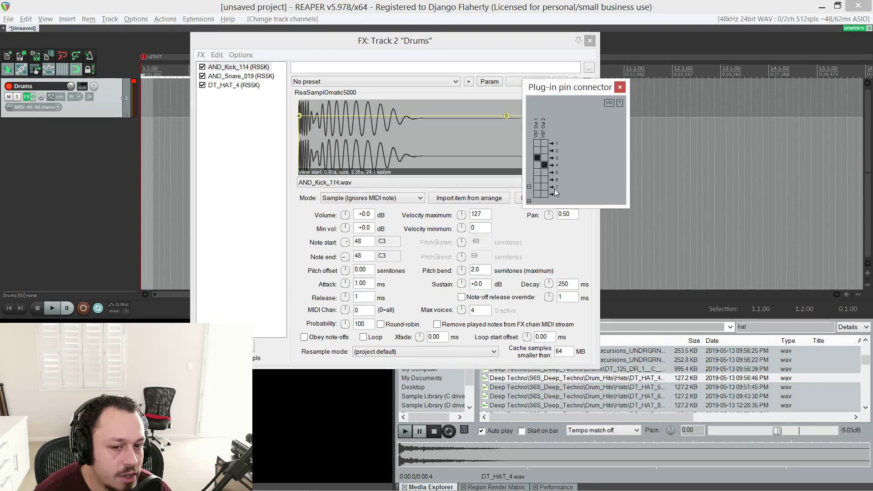
left_click(620, 88)
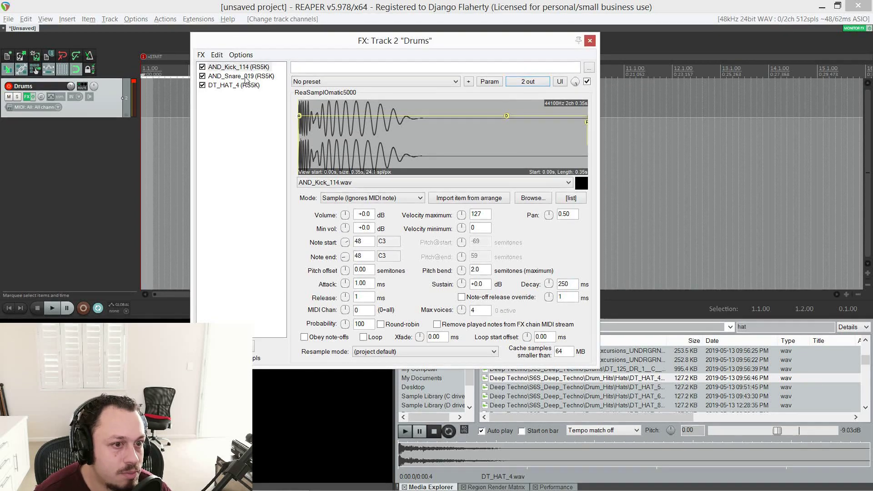
- Route the AND_Snare_019 sampler's output to channels 5/6
key("Down")
left_click(534, 84)
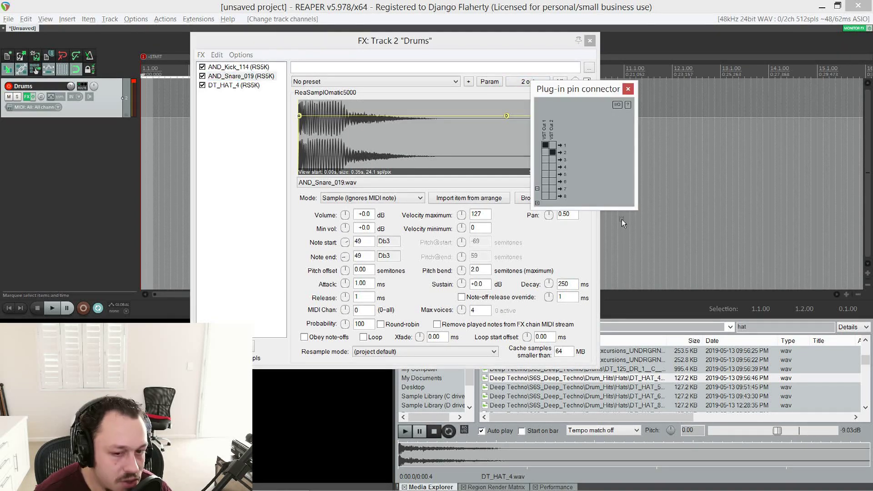
left_click(544, 175)
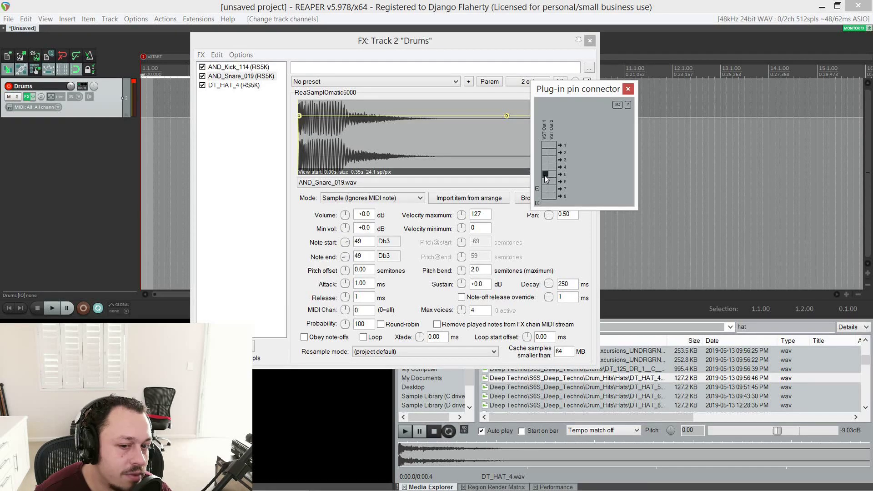
left_click(628, 89)
- Route the DT_HAT_4 sampler's output to channels 7/8
left_click(236, 86)
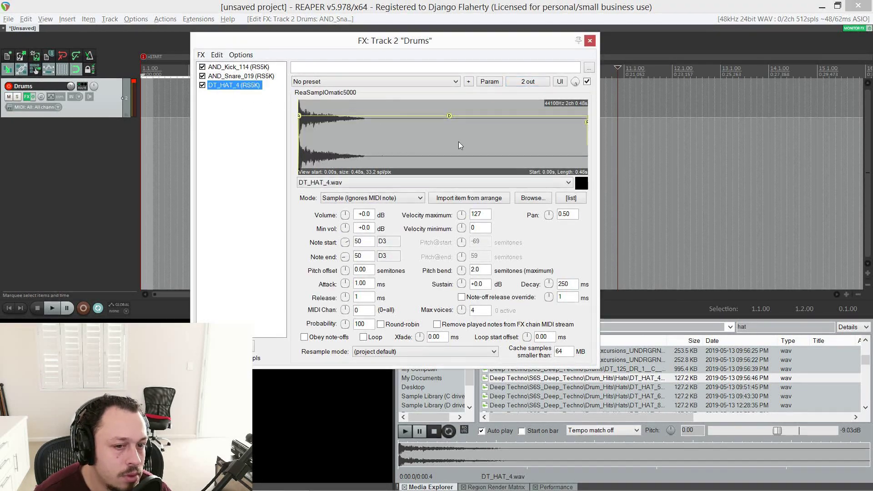
left_click(528, 82)
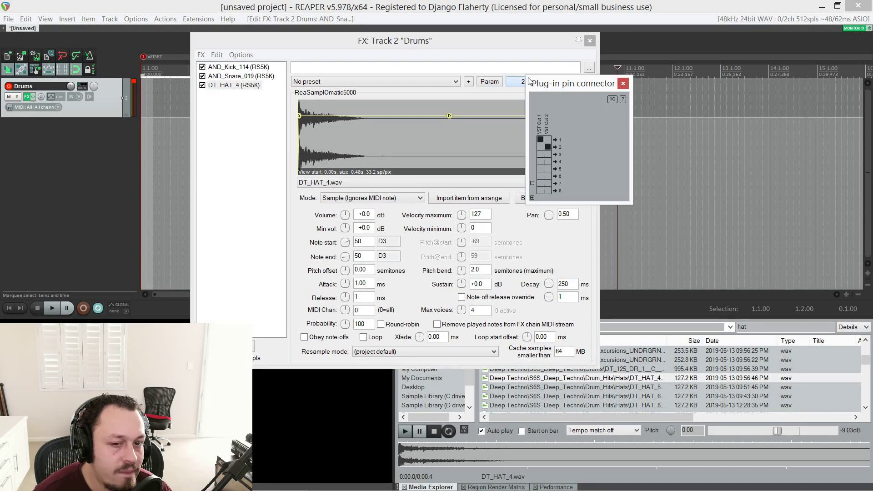
left_click(541, 184)
left_click(548, 191)
left_click(541, 140)
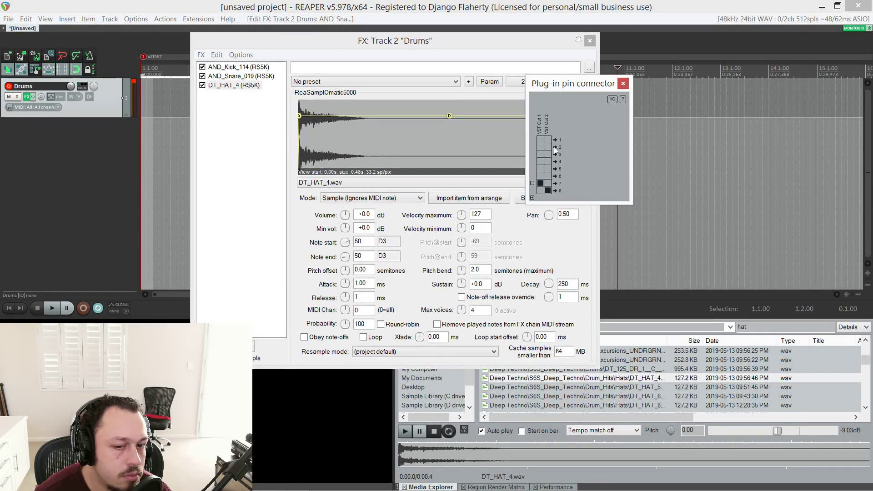
left_click(623, 83)
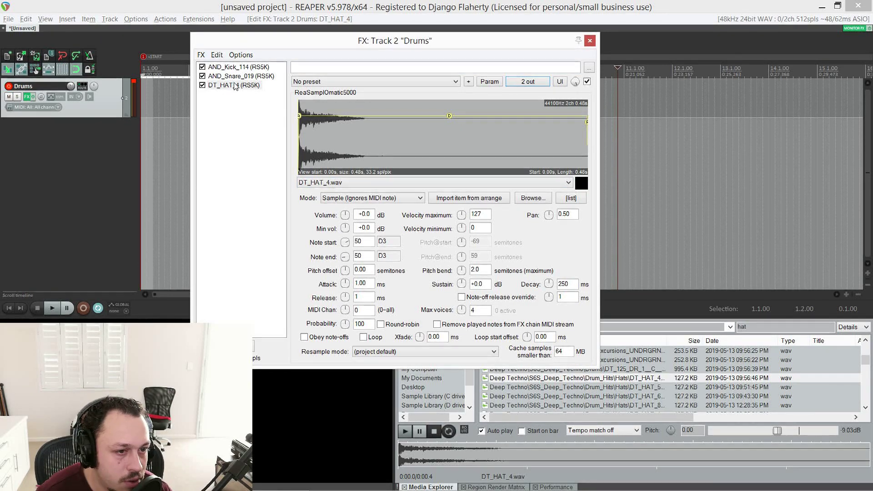
left_click(232, 67)
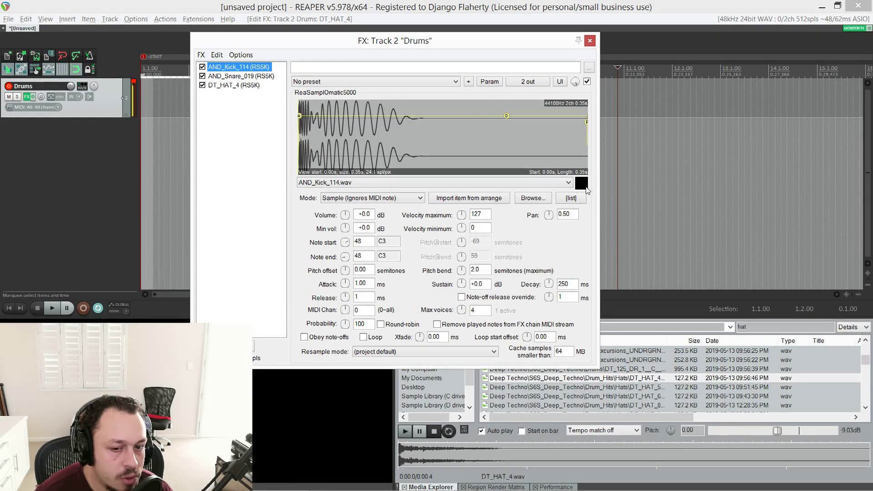
- Close the Drums FX chain and add three empty tracks below Drums
left_click(590, 41)
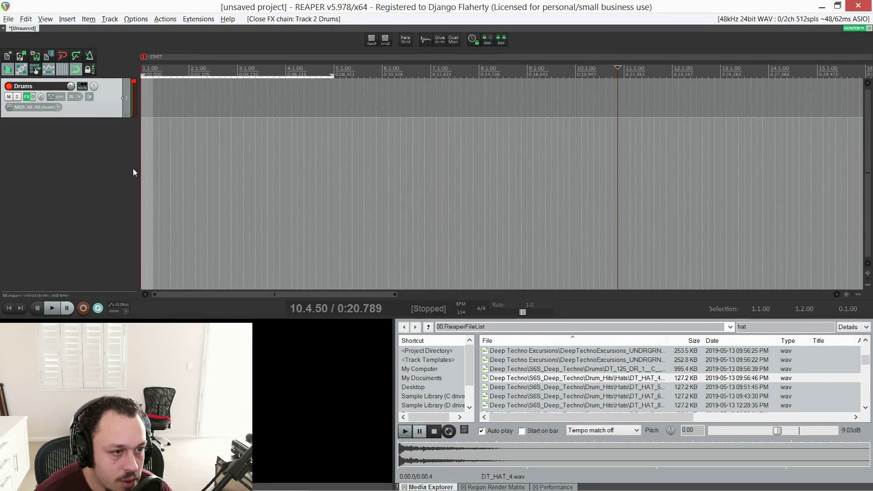
double_click(58, 130)
double_click(40, 182)
double_click(32, 195)
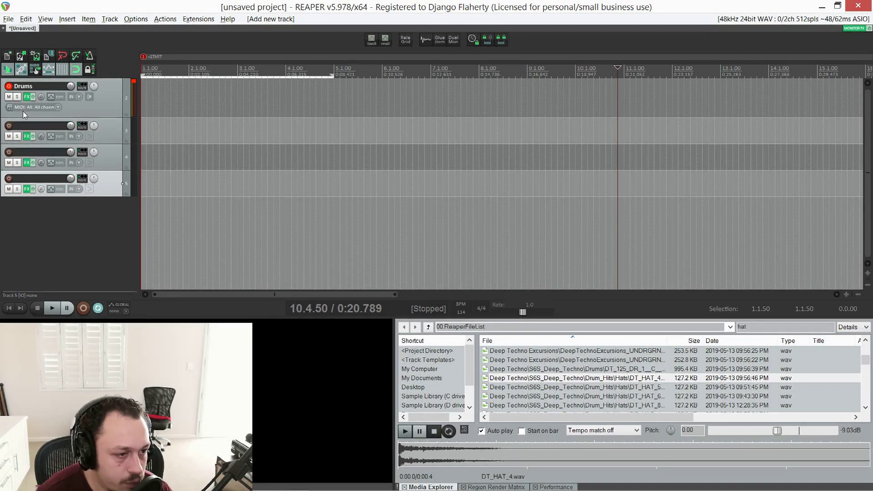
- Name tracks 3, 4 and 5 Kick, Snare and Hat
left_click(28, 126)
double_click(28, 126)
type("Kick")
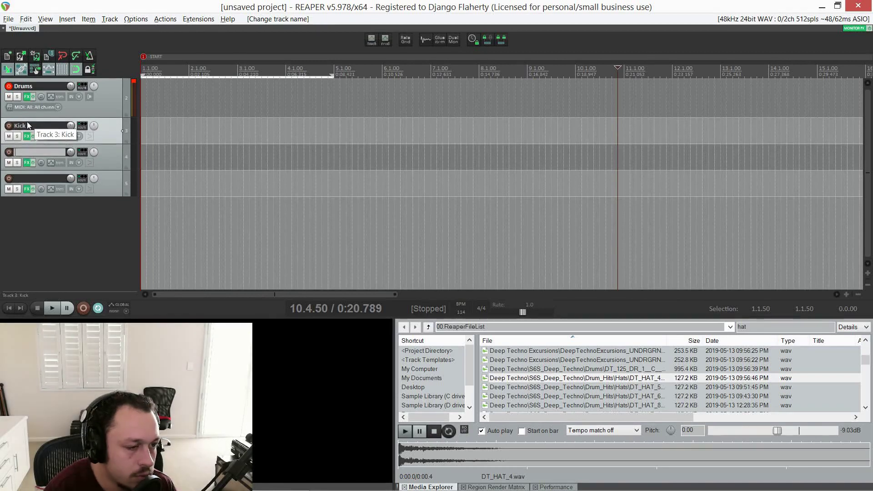
key("Tab")
type("Snare")
key("Tab")
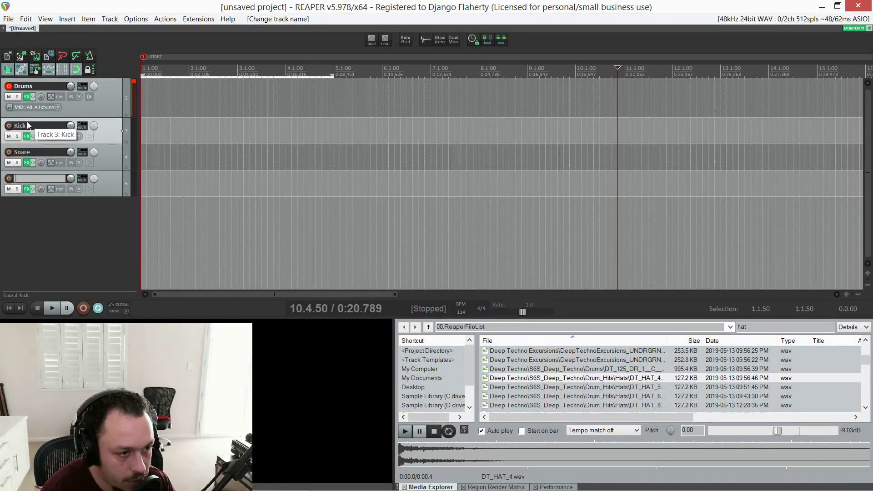
type("h")
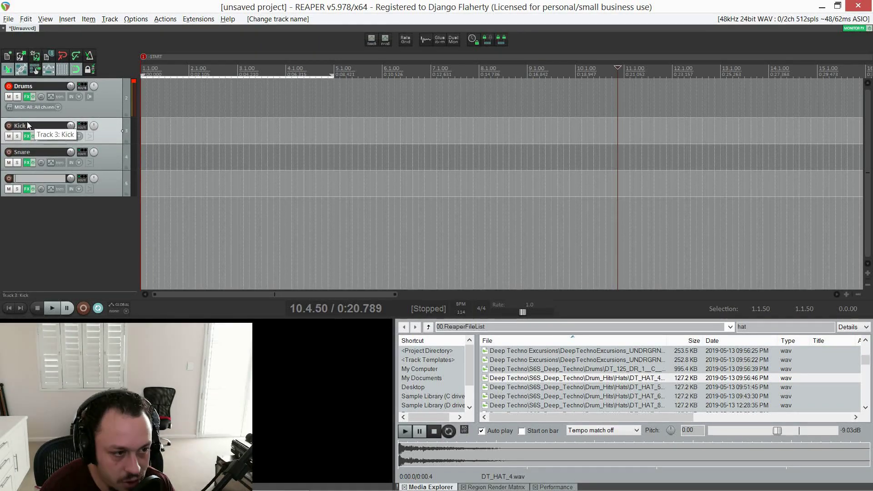
key("BackSpace")
type("Hat")
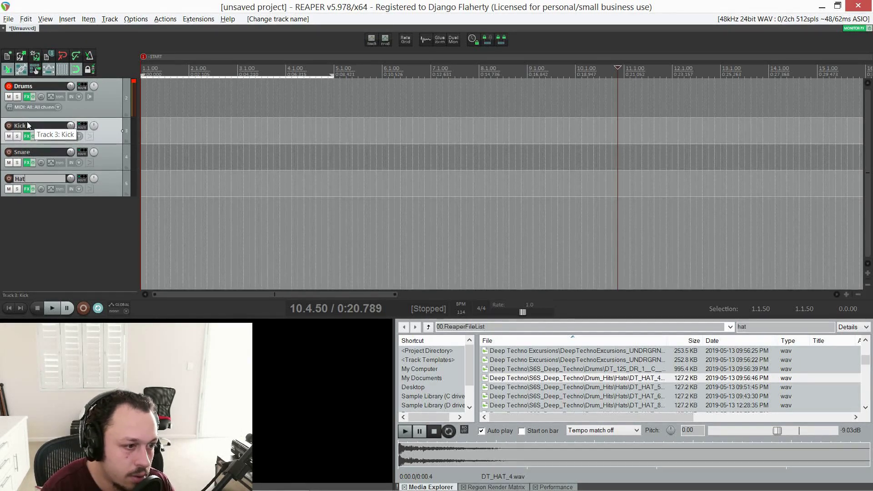
key("Return")
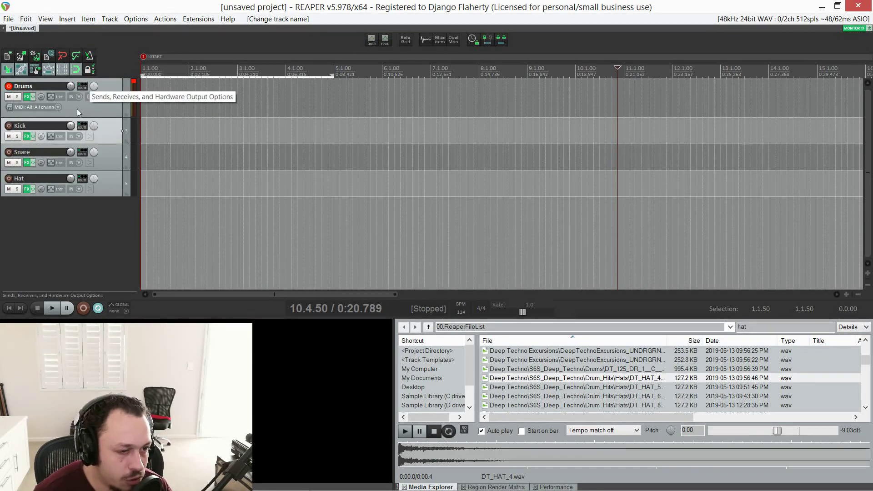
- Create a Drums send to Kick using source channels 3/4 at 0 dB
left_click_drag(82, 87, 104, 135)
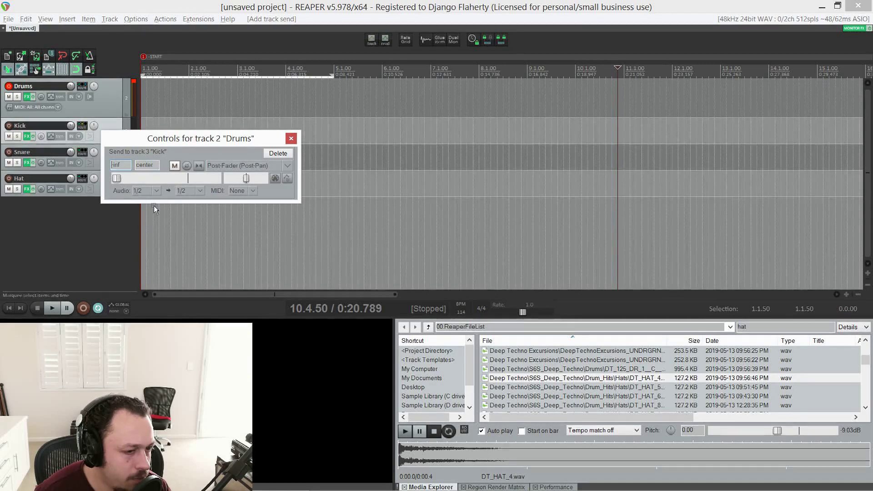
left_click(143, 192)
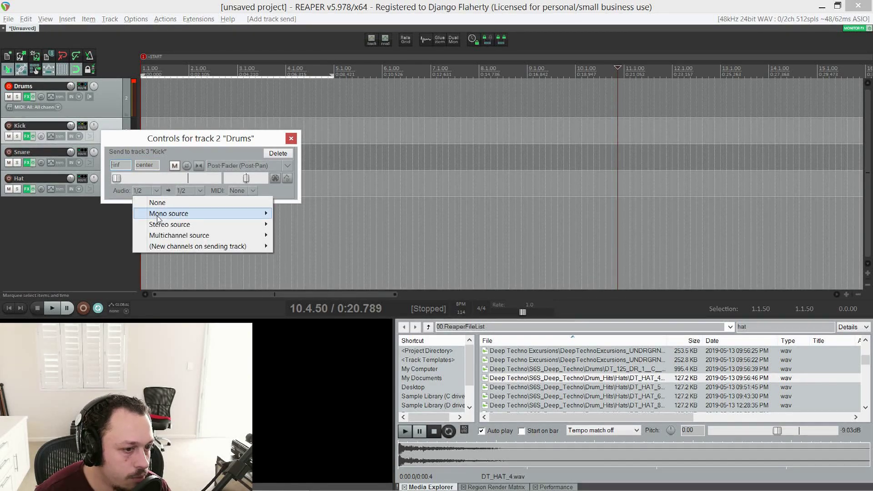
mouse_move(252, 226)
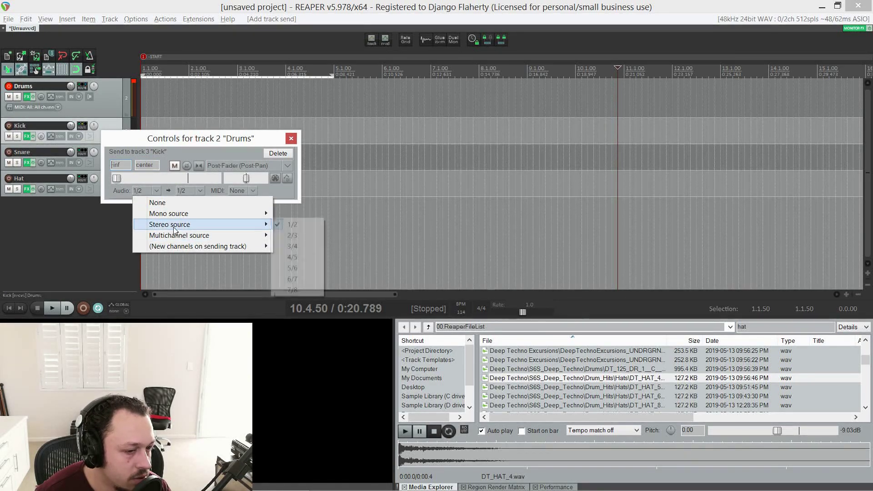
left_click(289, 248)
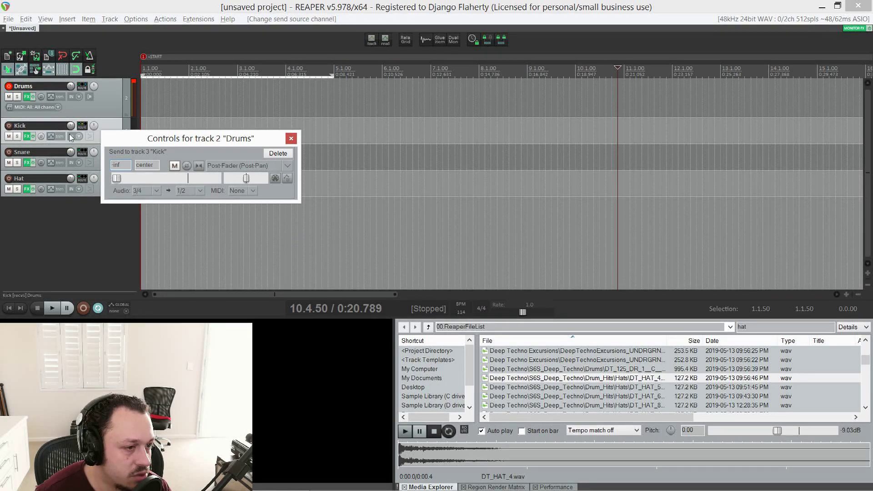
double_click(158, 178)
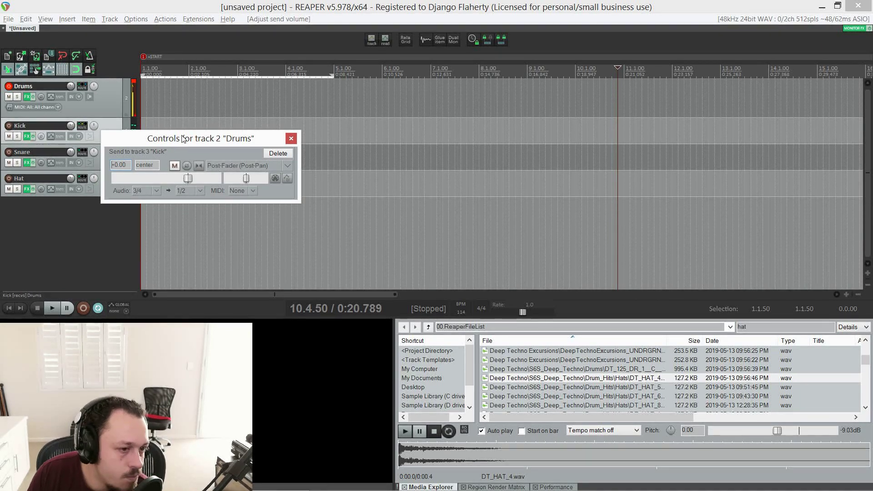
left_click_drag(186, 138, 267, 151)
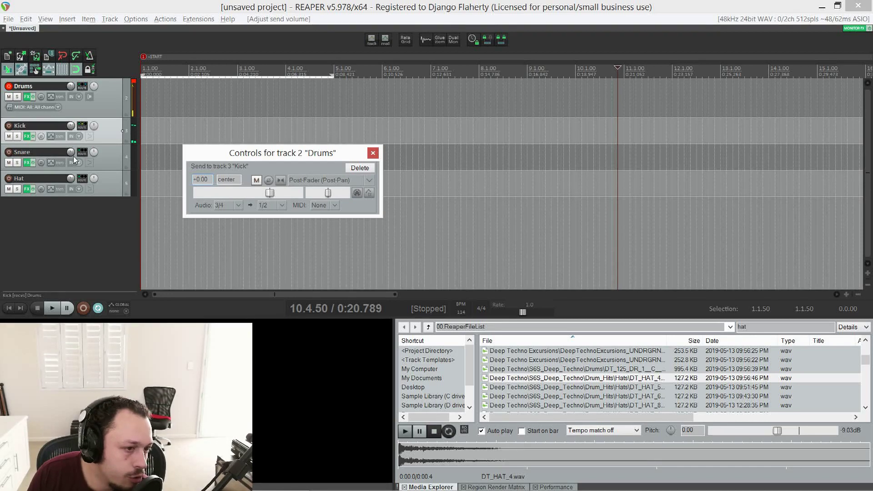
left_click_drag(269, 193, 239, 195)
double_click(238, 196)
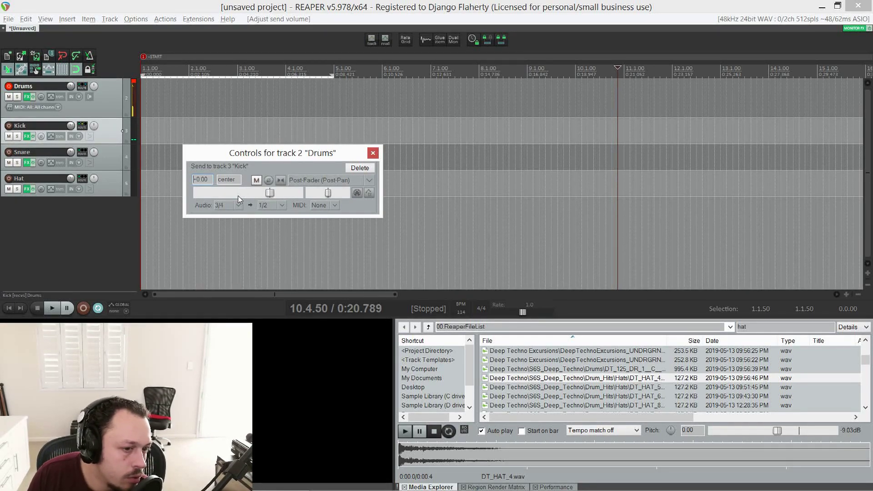
left_click(372, 155)
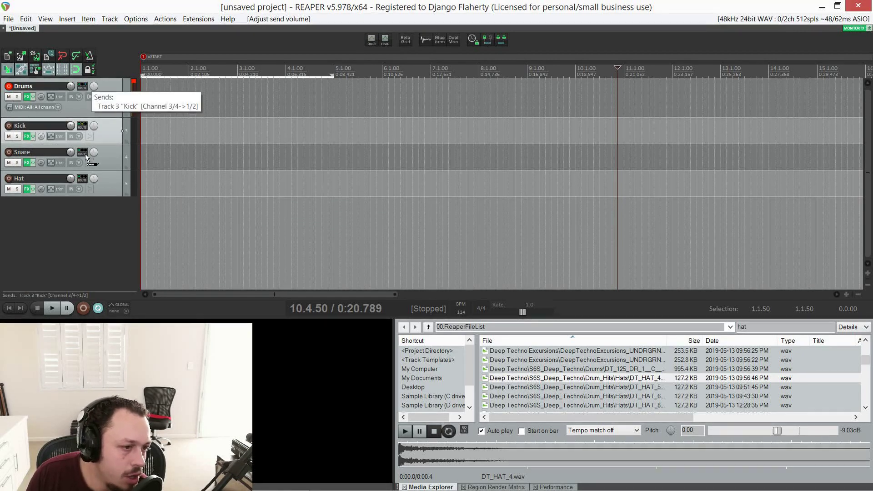
- Set the Snare send's source channels to 5/6
left_click(82, 86)
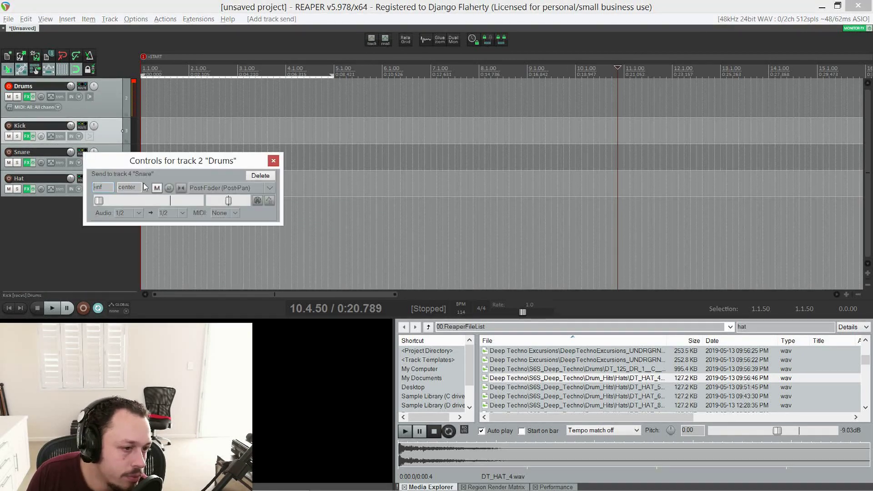
left_click(120, 214)
mouse_move(141, 249)
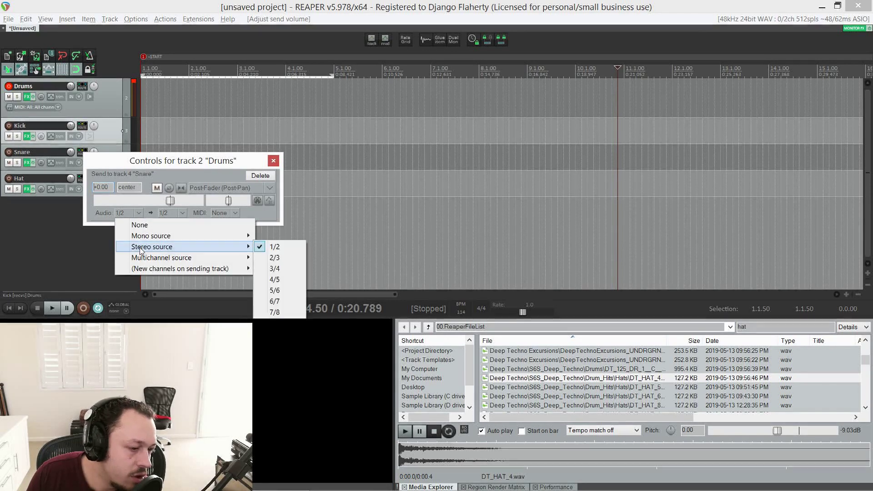
left_click(285, 292)
left_click(273, 161)
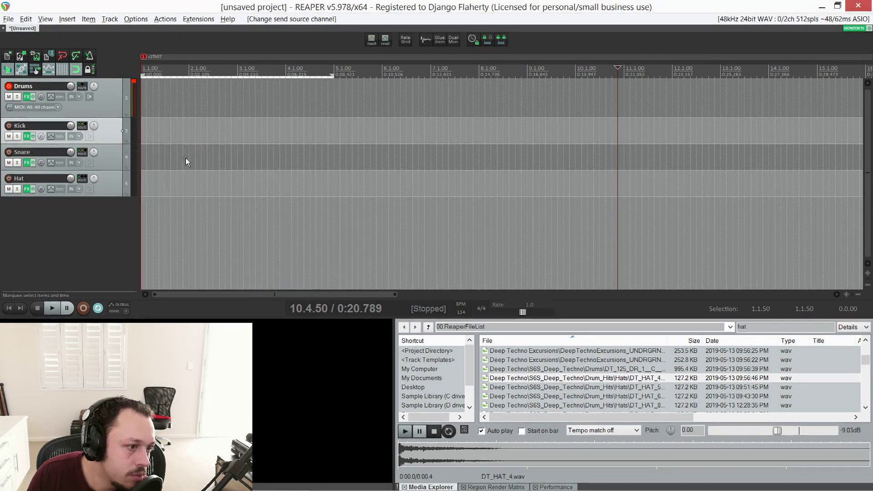
- Create a Drums send to Hat at 0 dB using source channels 7/8
left_click_drag(83, 166, 78, 188)
double_click(128, 227)
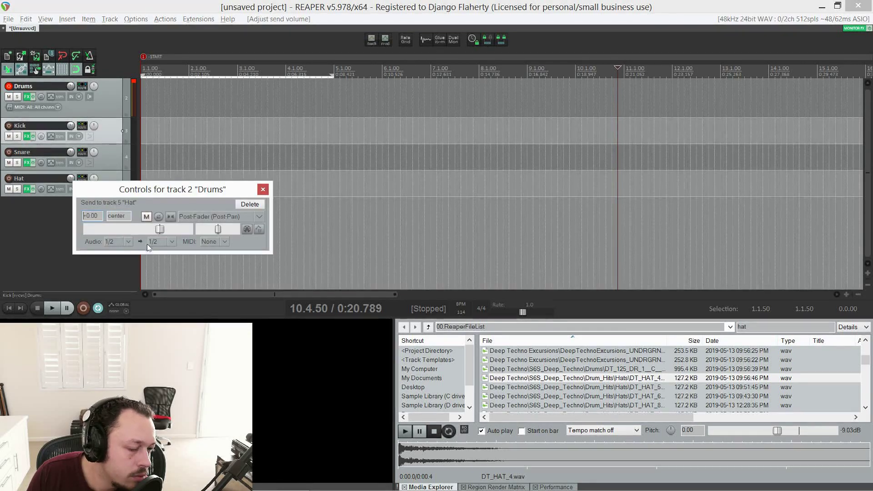
left_click(122, 243)
mouse_move(136, 276)
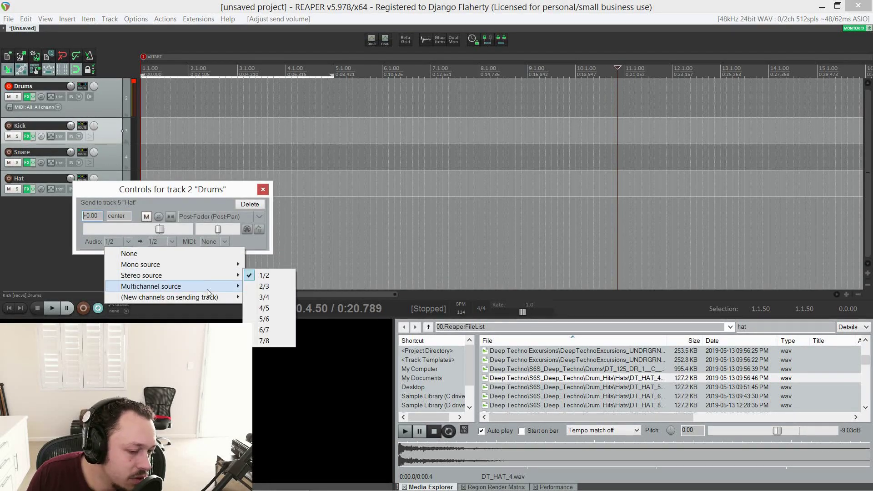
left_click(282, 341)
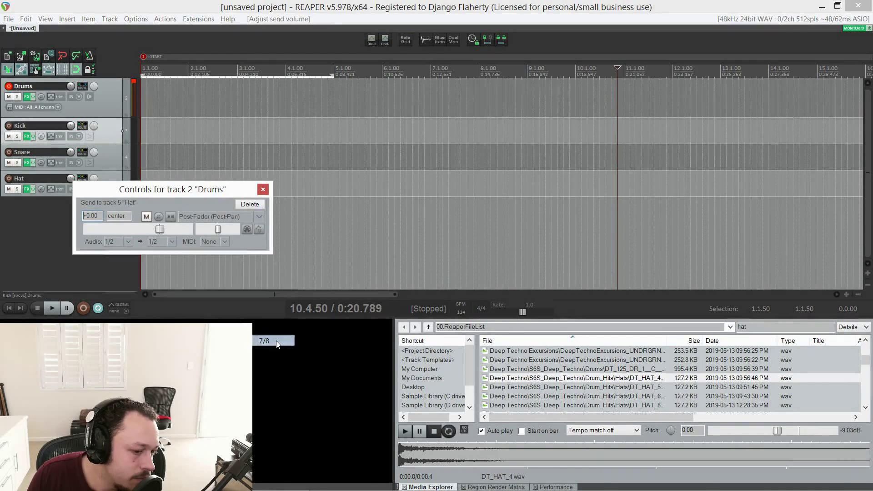
left_click(263, 189)
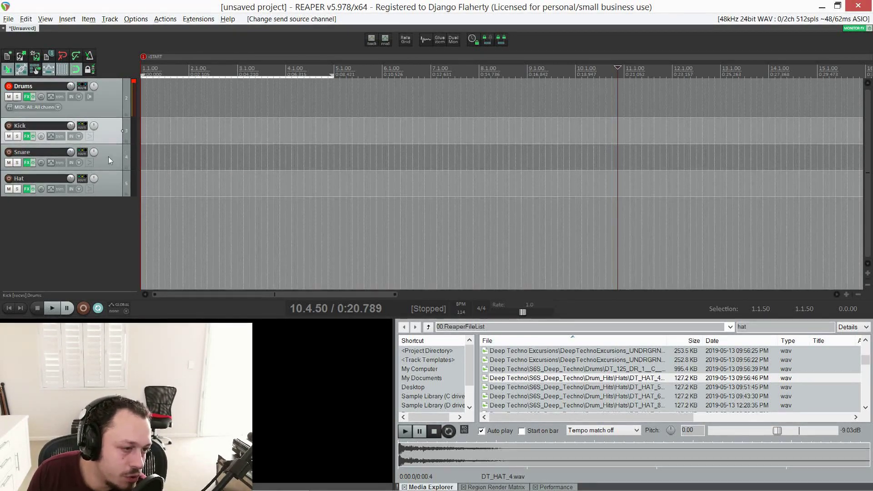
- Record a MIDI pattern on Drums from the project start with metronome and count-in, trimmed to bar 3
left_click(107, 106)
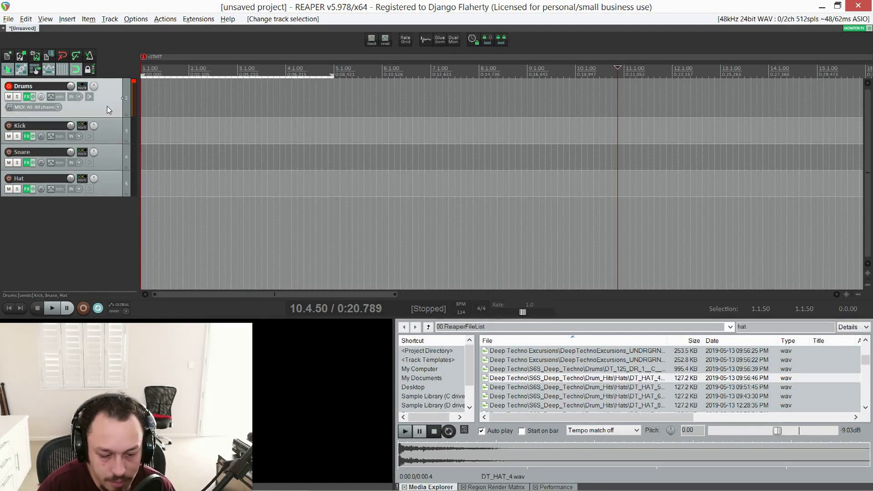
key("Home")
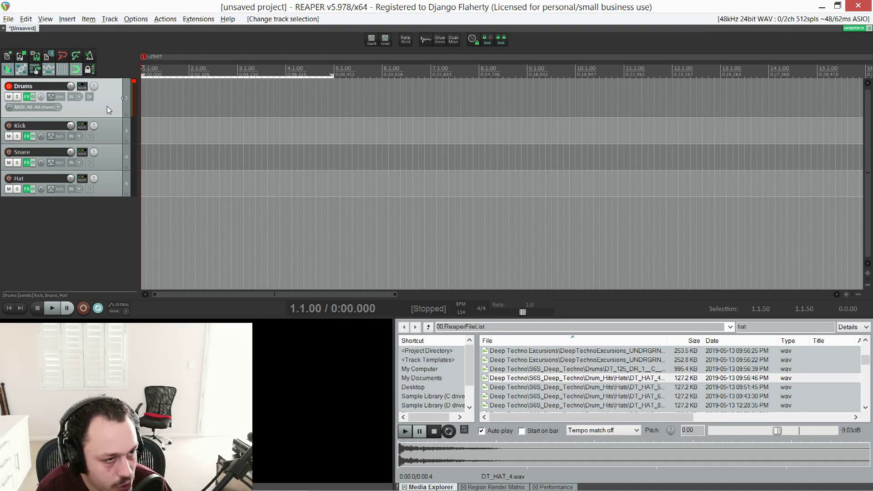
key("ctrl+alt+m")
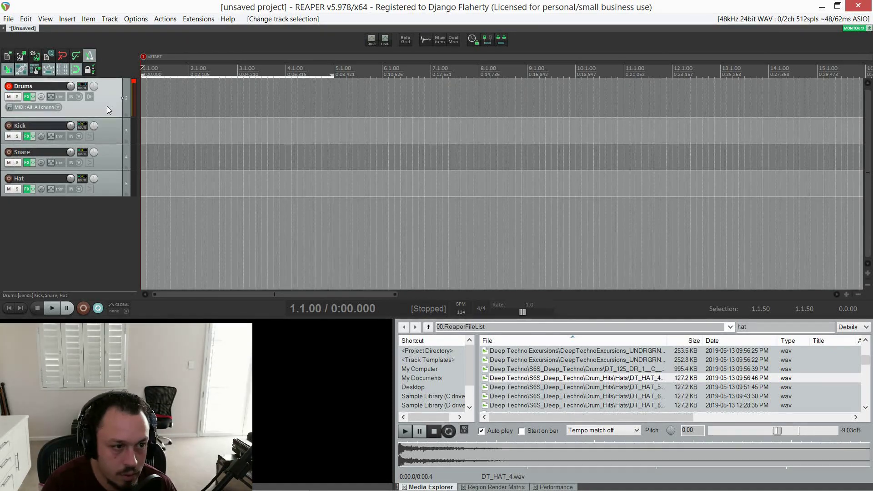
key("ctrl+r")
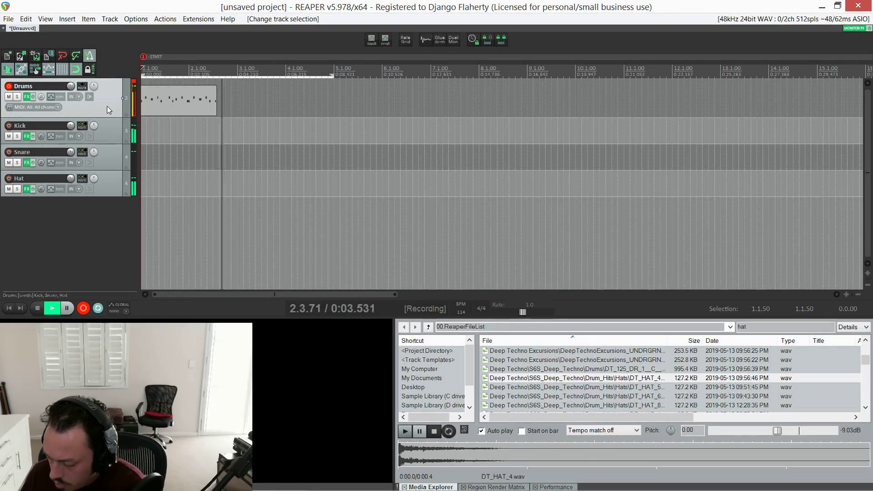
key("space")
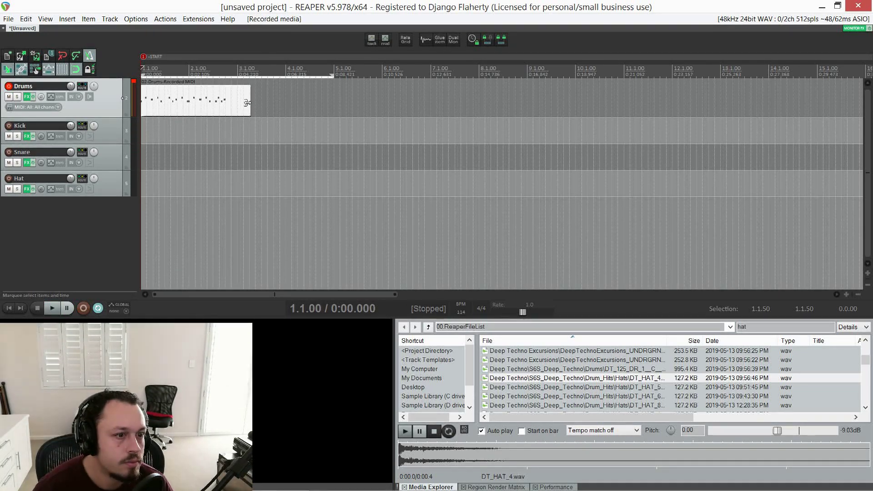
left_click_drag(242, 104, 238, 104)
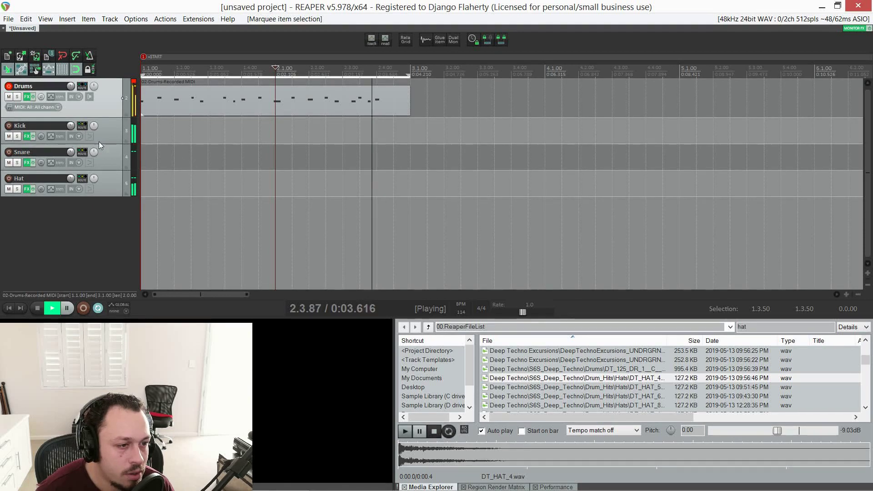
- Cut the Kick's ReaEQ band 3 to about -4.7 dB at 497 Hz
key("space")
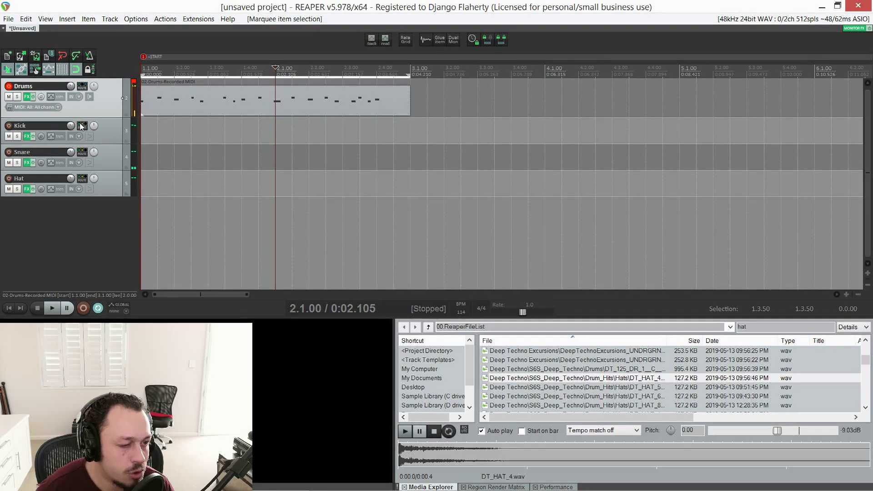
left_click(27, 137)
key("space")
key("space")
key("space")
left_click_drag(234, 126, 212, 147)
key("Escape")
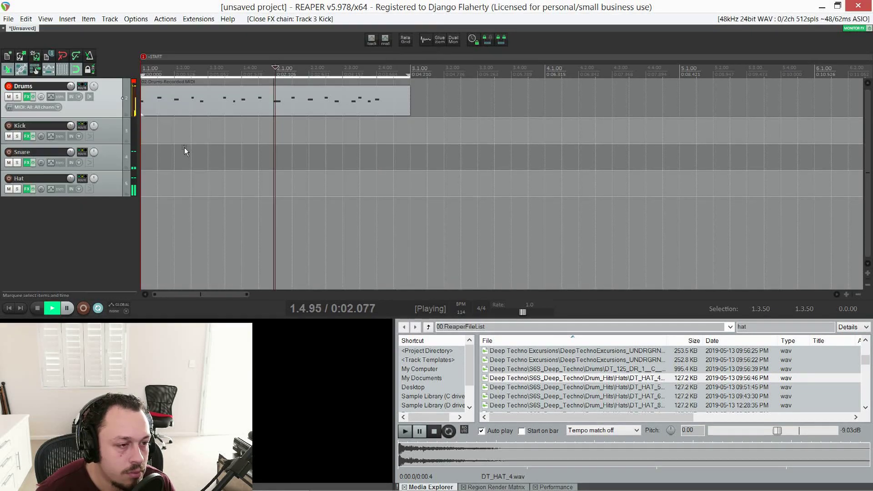
- Boost the Snare's ReaEQ band 4 by 2.9 dB at 9754 Hz, then stop playback
left_click(48, 166)
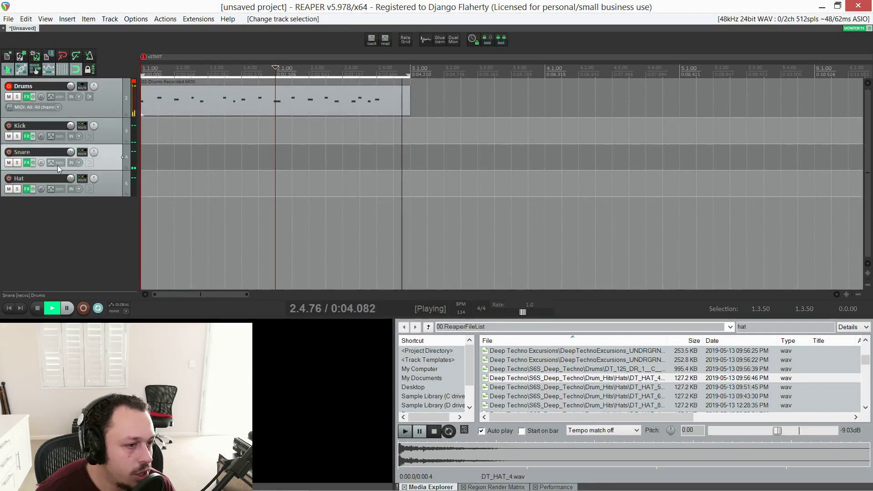
left_click(27, 162)
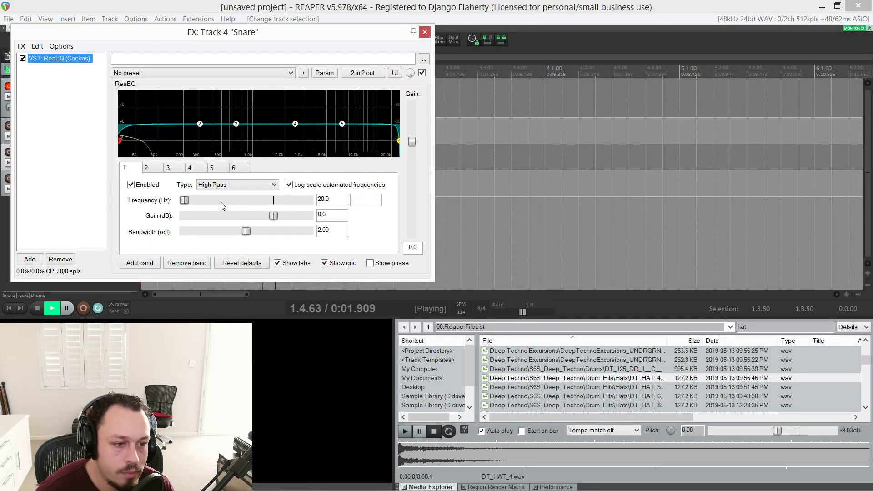
mouse_move(222, 206)
left_mouse_down()
mouse_move(240, 203)
mouse_move(211, 204)
left_mouse_up()
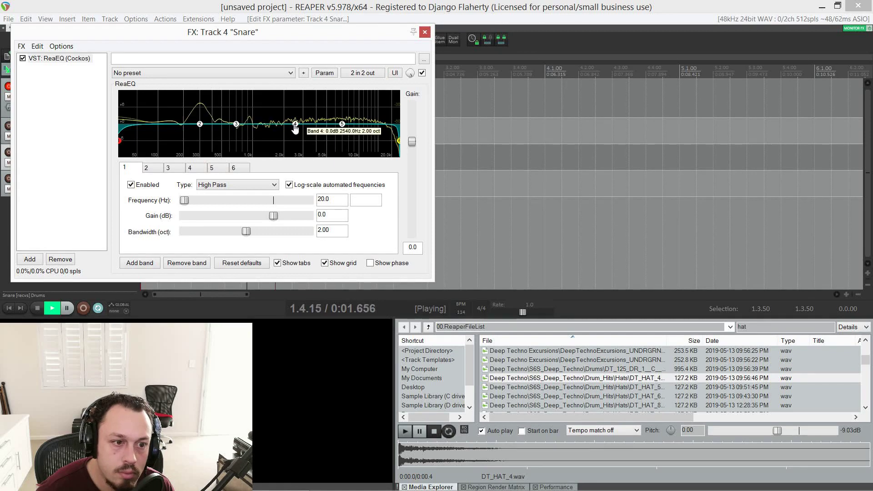
left_click_drag(296, 125, 359, 118)
left_click(425, 31)
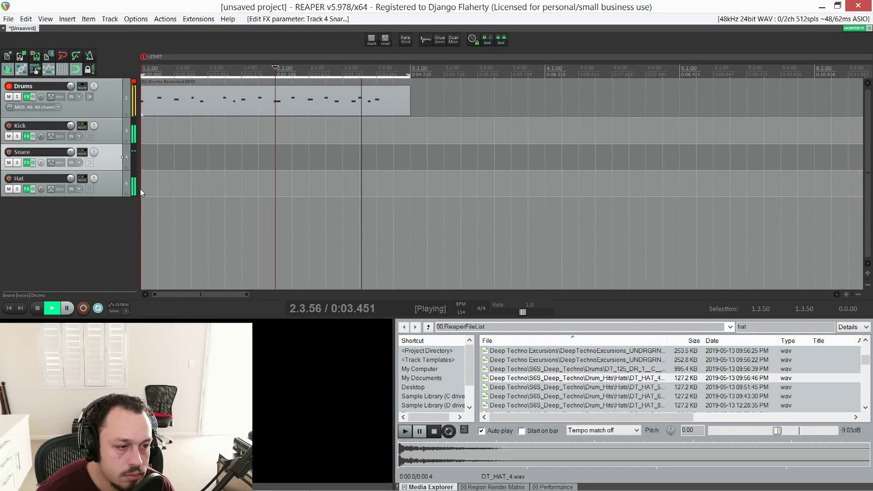
left_click(114, 92)
key("space")
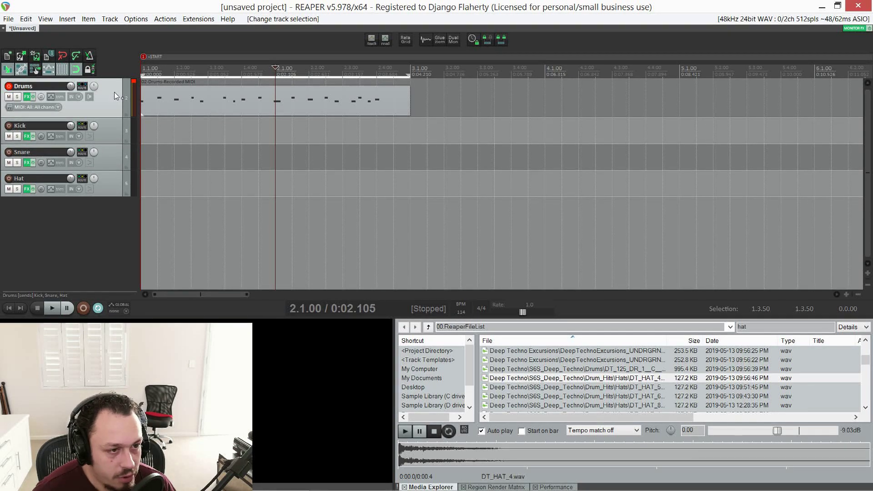